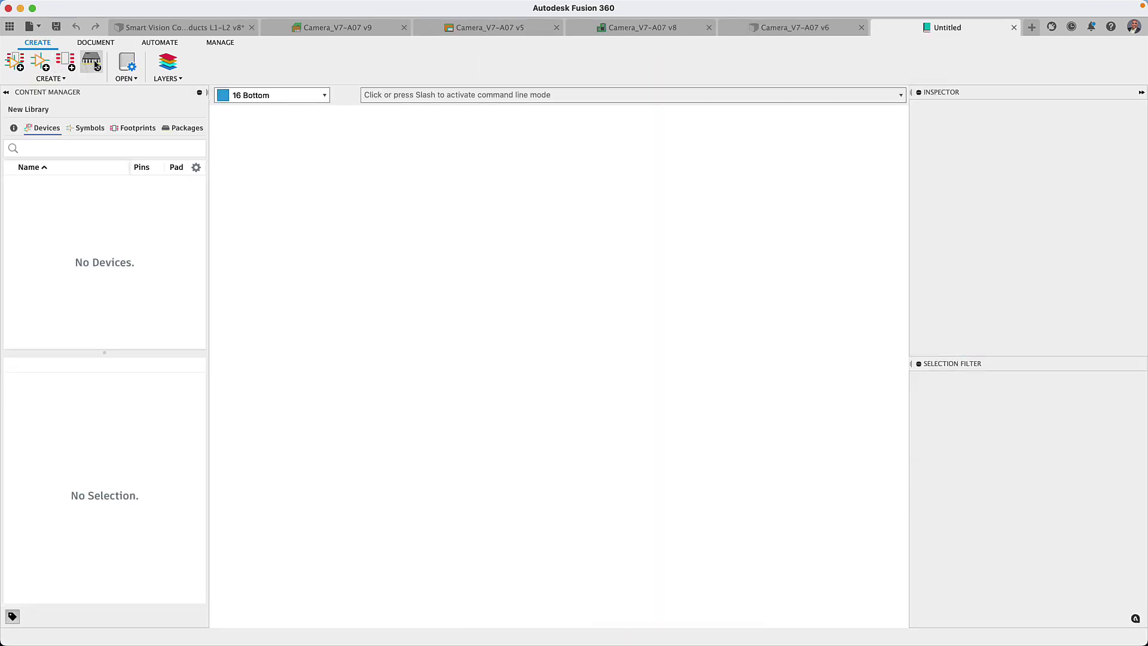
Generate a DFN-3 diode package with Rounded Rectangle pads using the package generator.
click(93, 62)
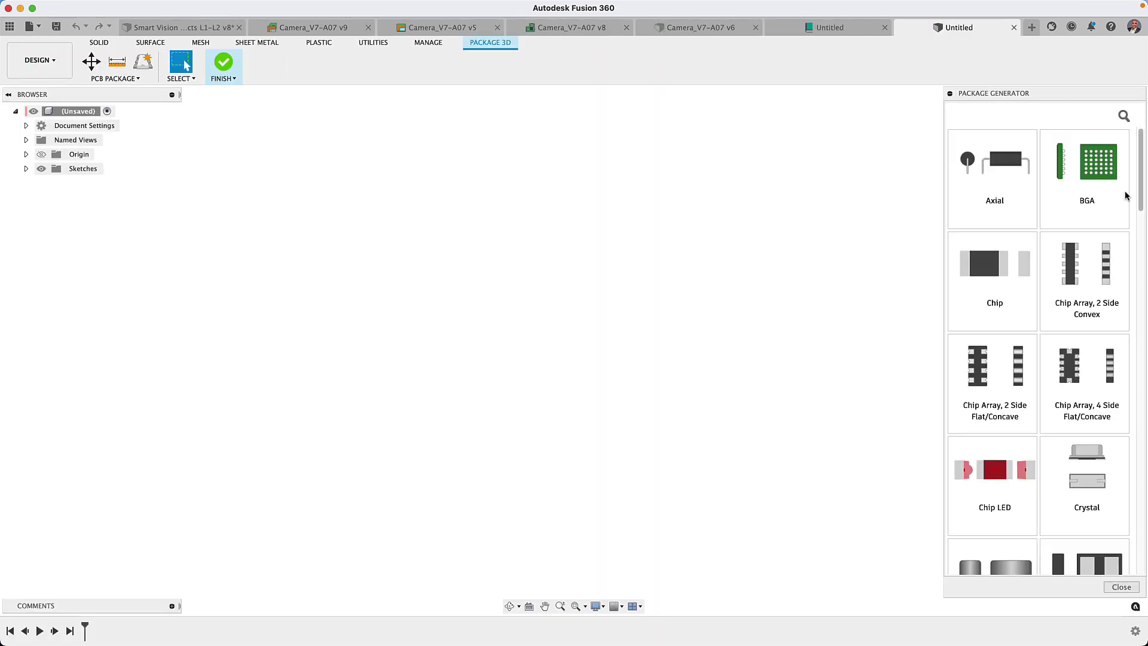
scroll(1124, 239, down, 10)
click(1019, 276)
click(1082, 325)
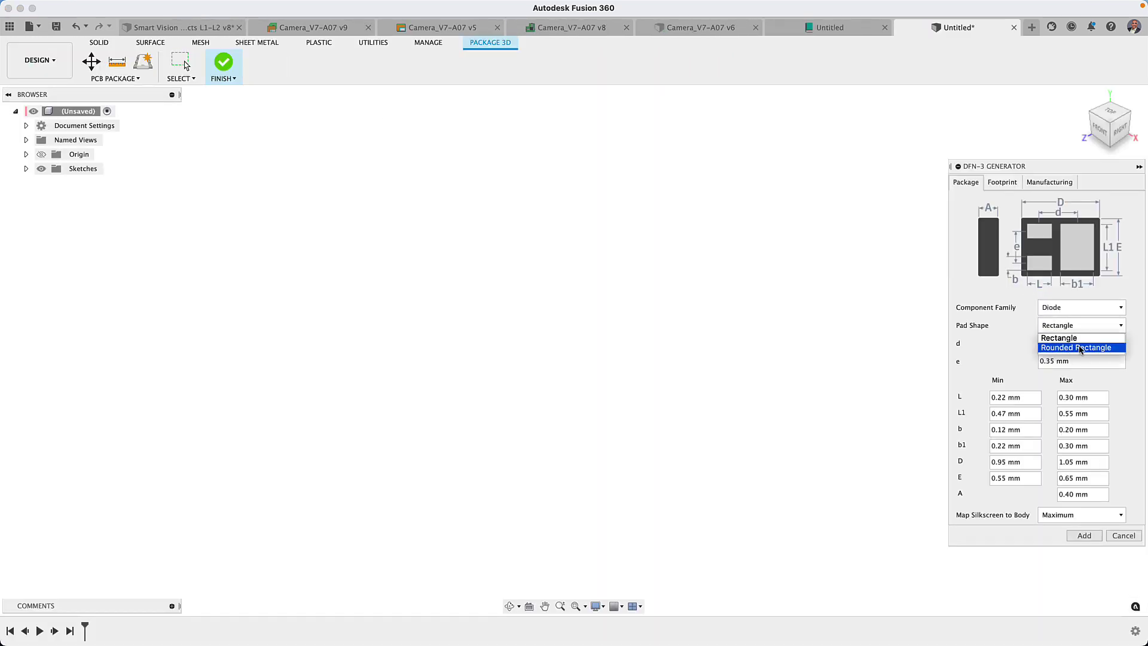
click(1071, 350)
click(1084, 555)
Check the package from the right and back views, then switch to the Smart Vision assembly.
click(1120, 129)
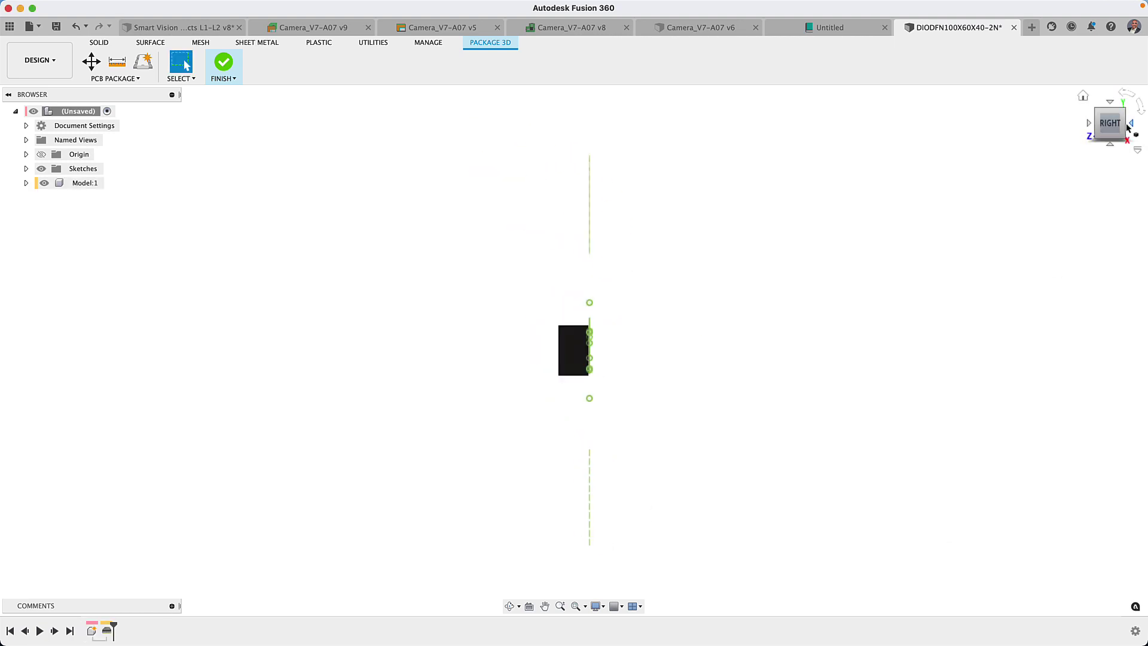
click(1132, 127)
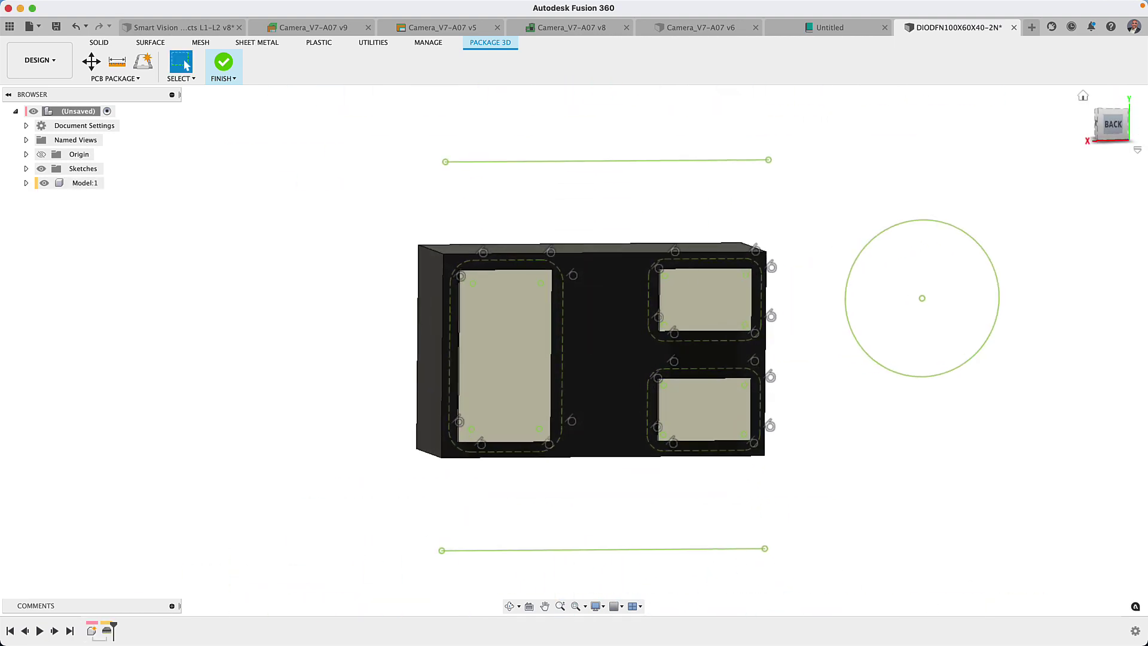
click(178, 27)
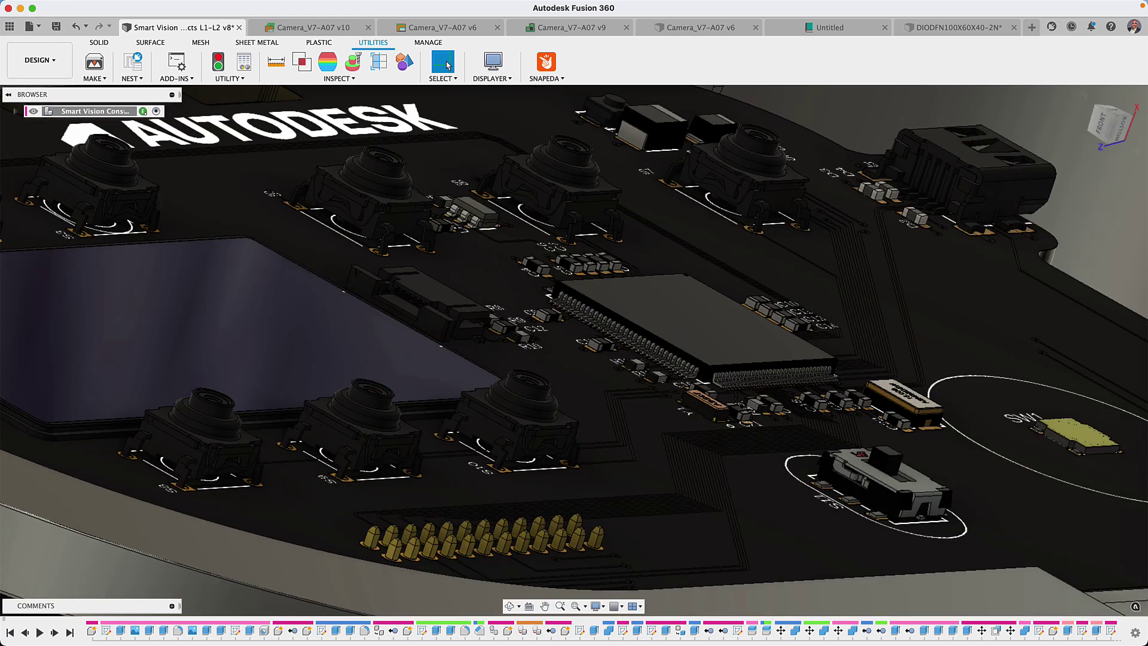
From the Camera_V7-A07 v10 design, open the Camera_V7-A07 v6 schematic in the editor.
click(314, 27)
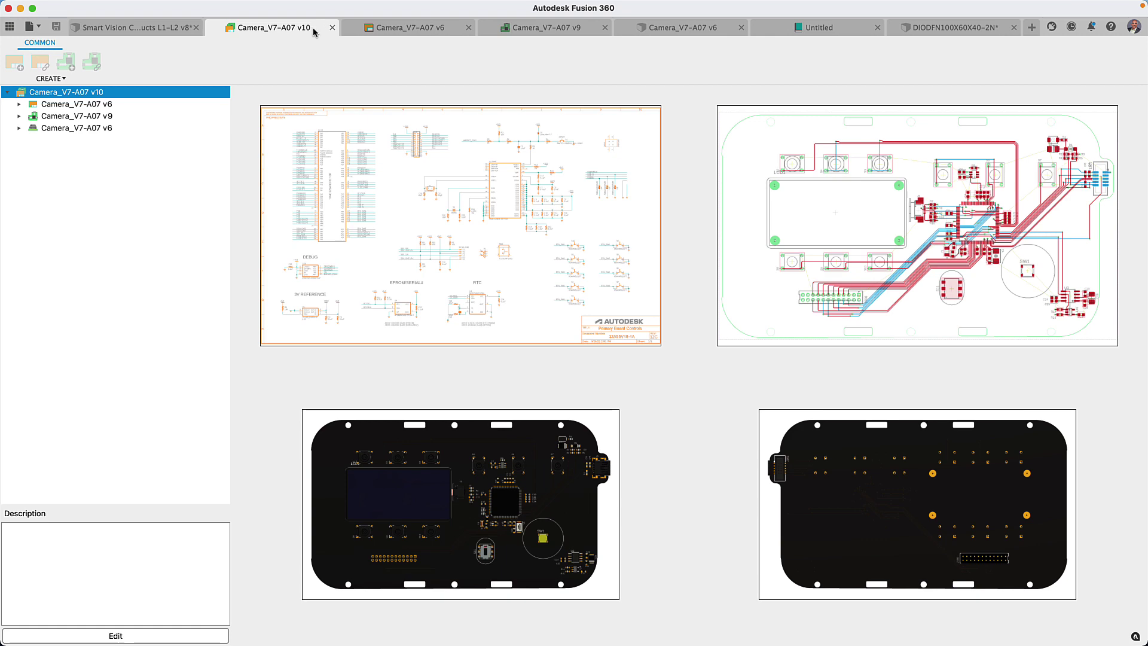
click(109, 105)
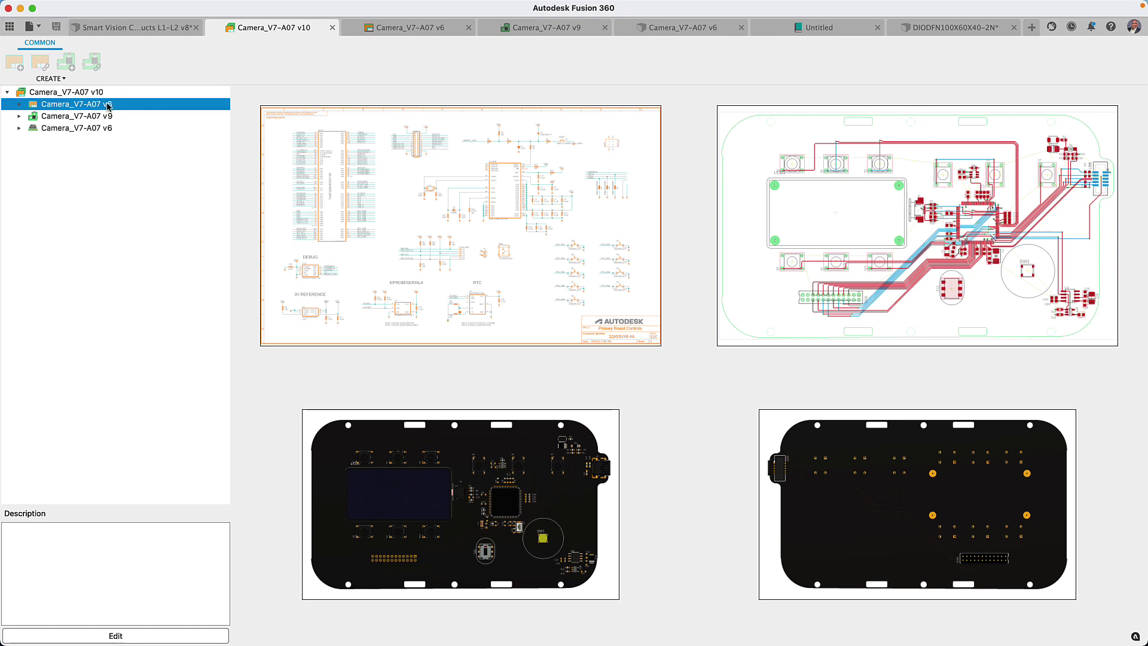
right_click(108, 107)
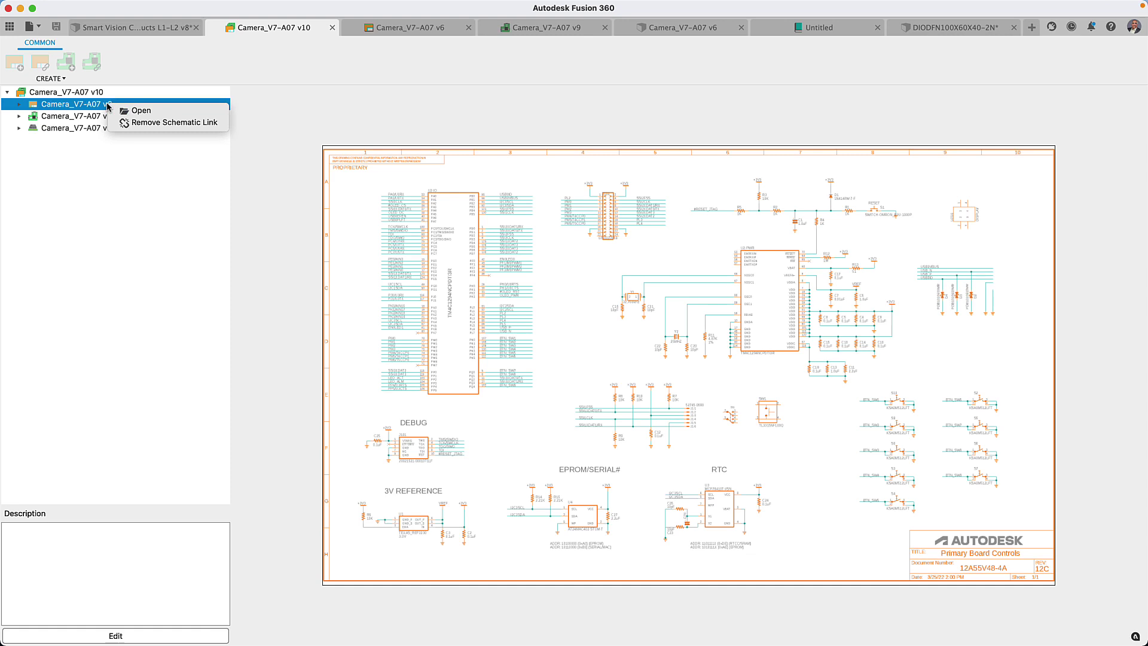
click(122, 111)
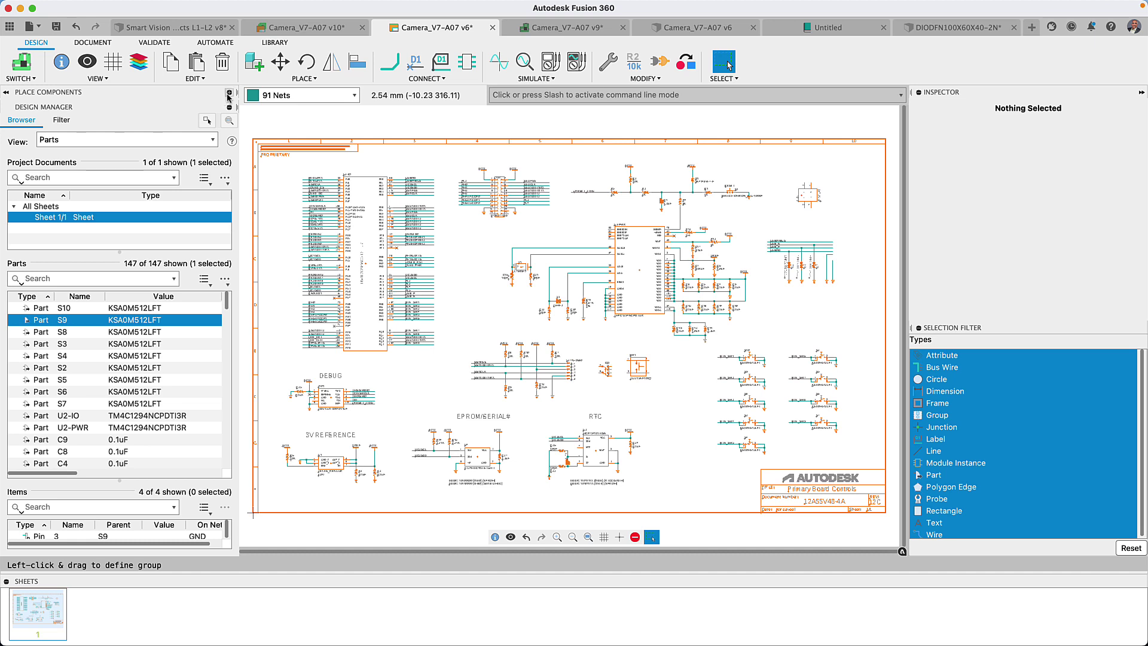
Preview the AT91SAM7S128-AU-001_QFP part's symbol, footprint and 3D model in the component library.
click(254, 63)
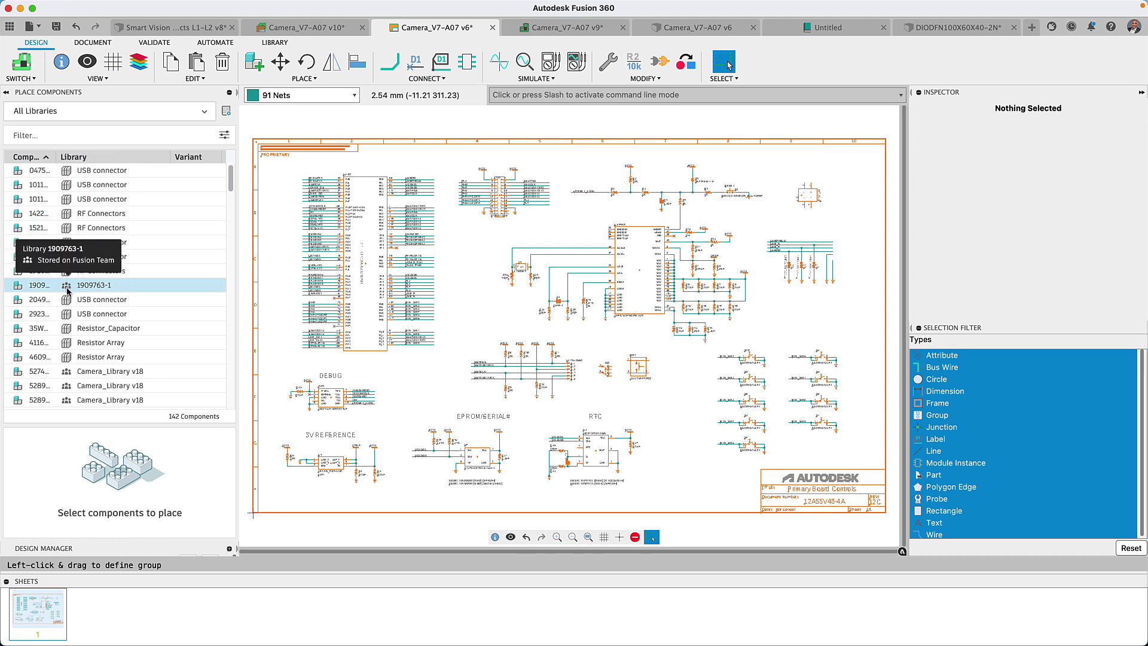
drag(231, 192, 231, 212)
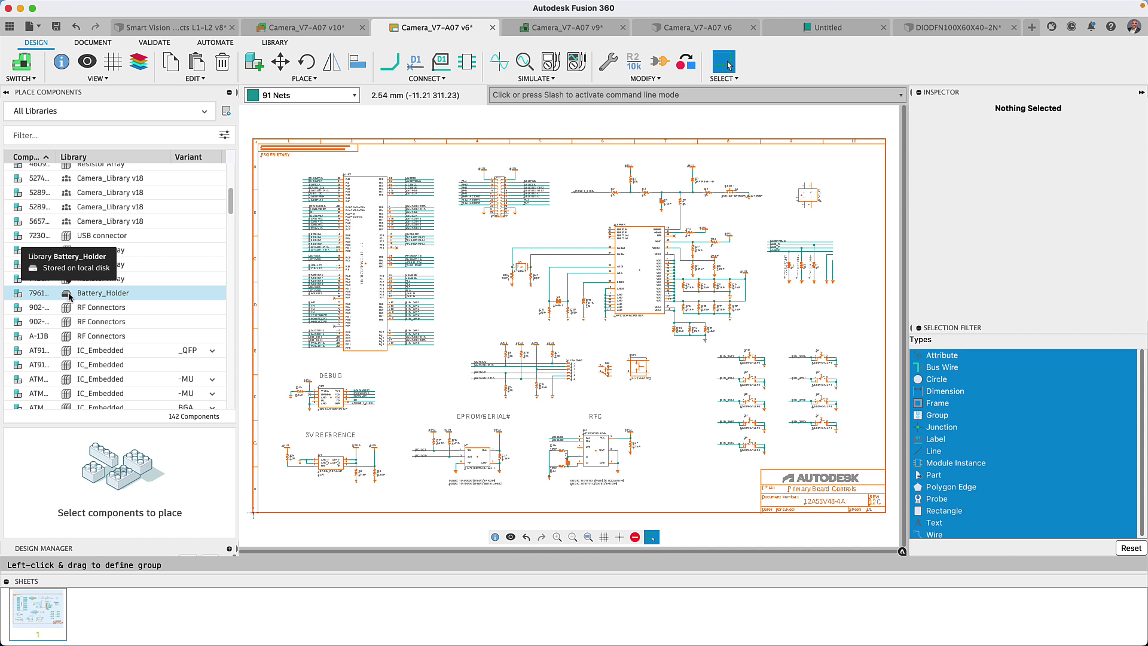
click(96, 351)
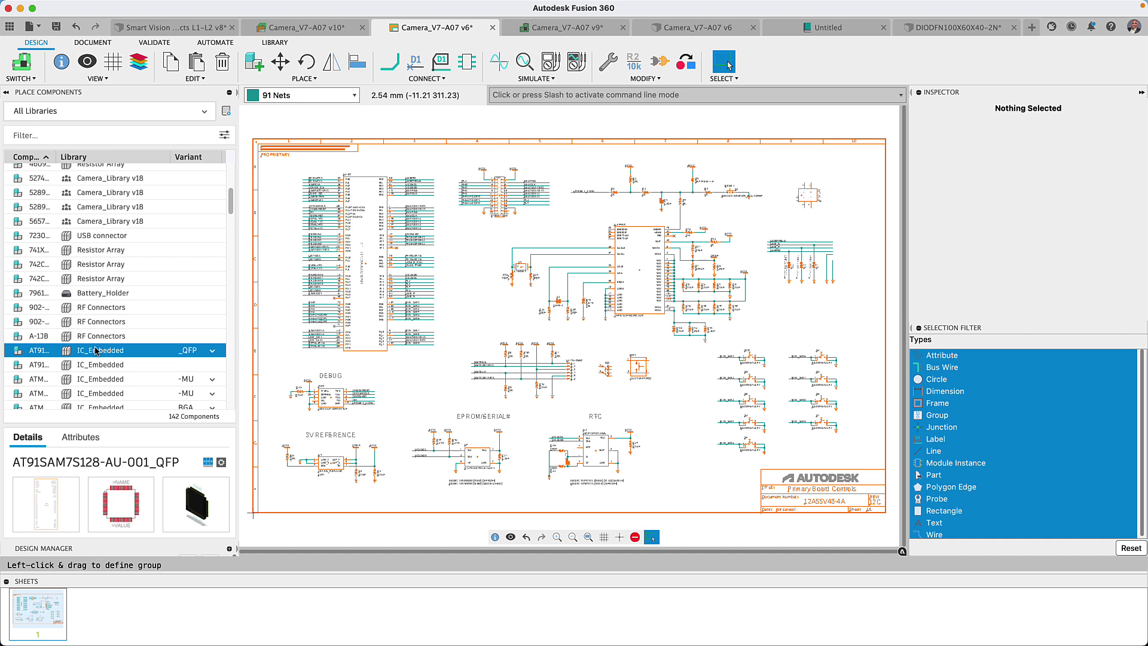
click(222, 463)
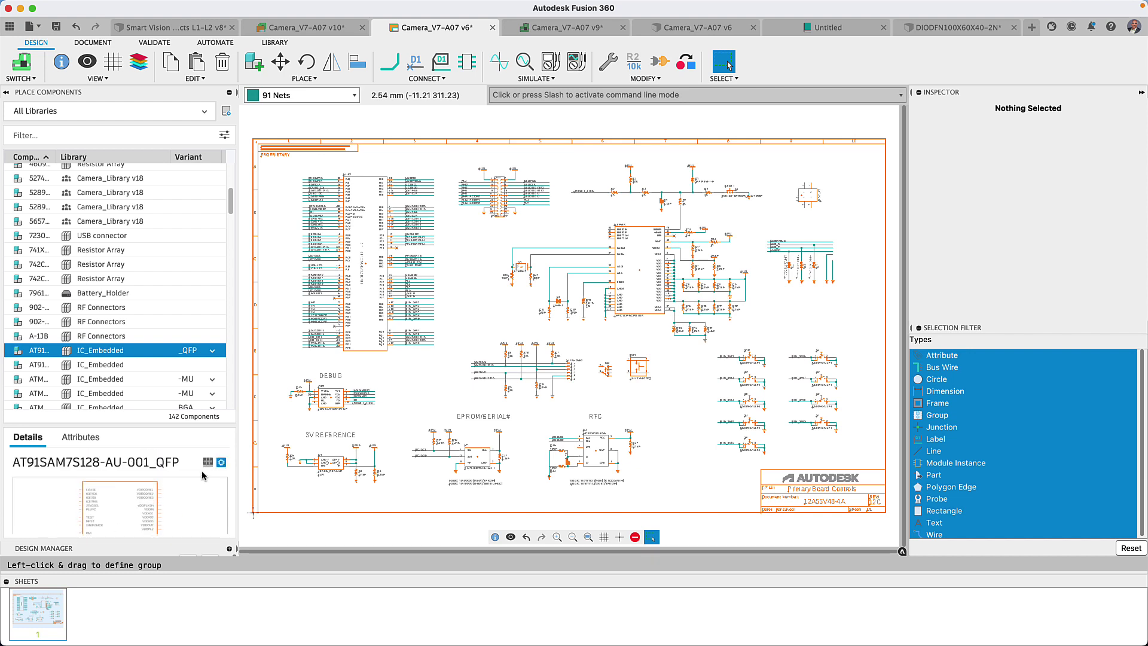
click(207, 462)
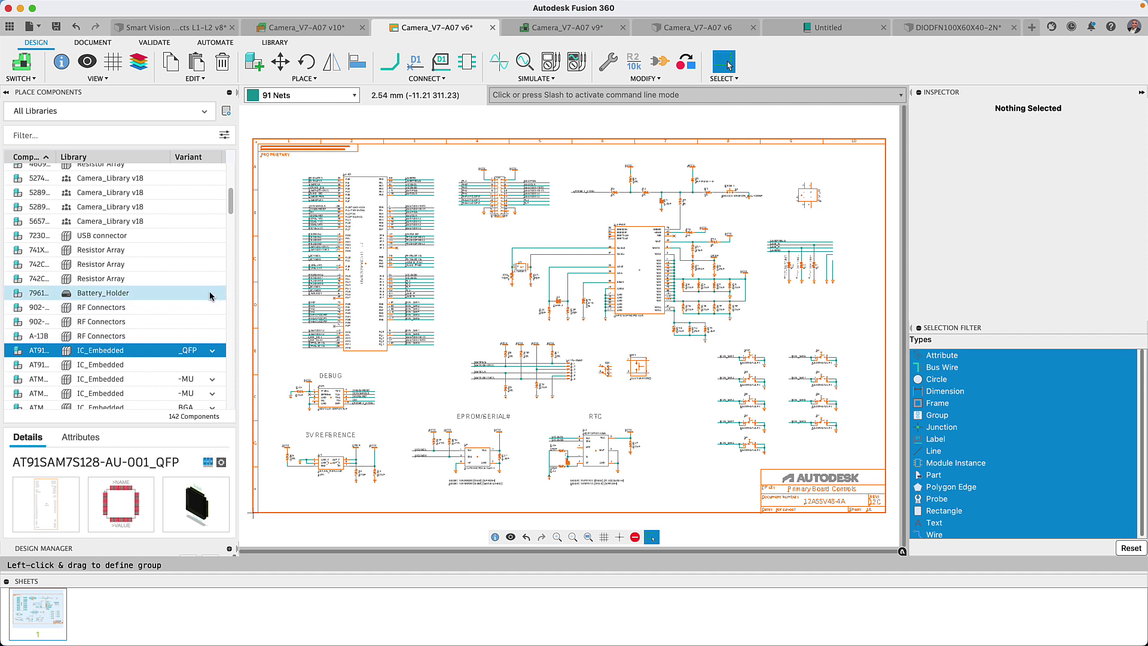
click(204, 111)
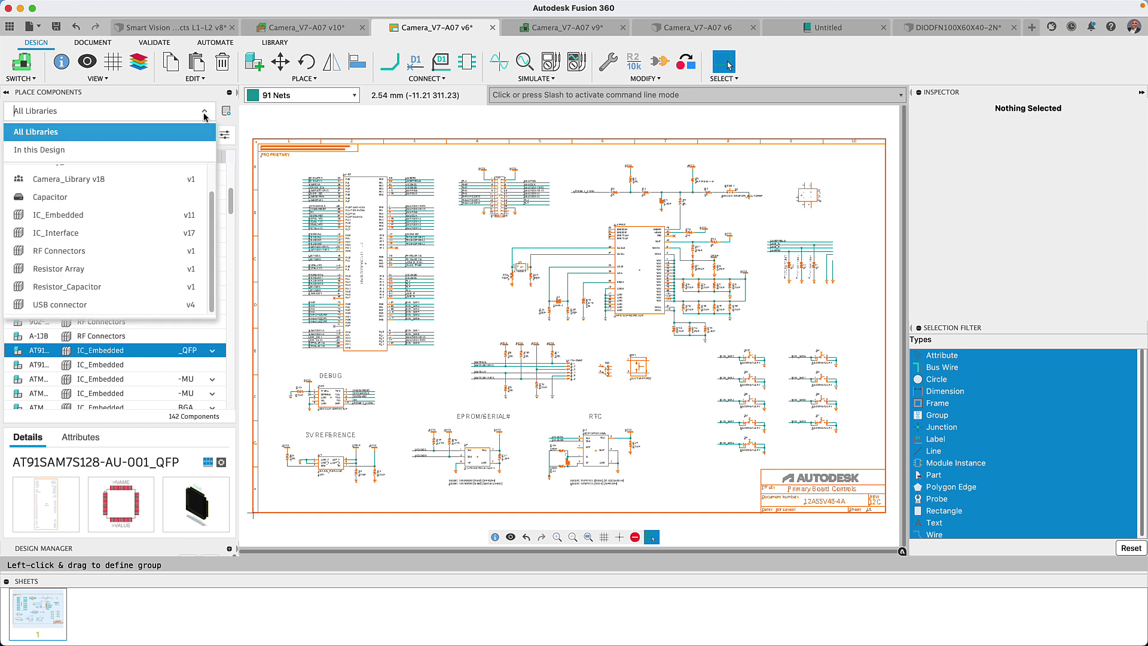
Filter the components to USB connectors and inspect the GSB316441CEU and DX4R005HJ5R2000 parts.
click(113, 304)
click(107, 329)
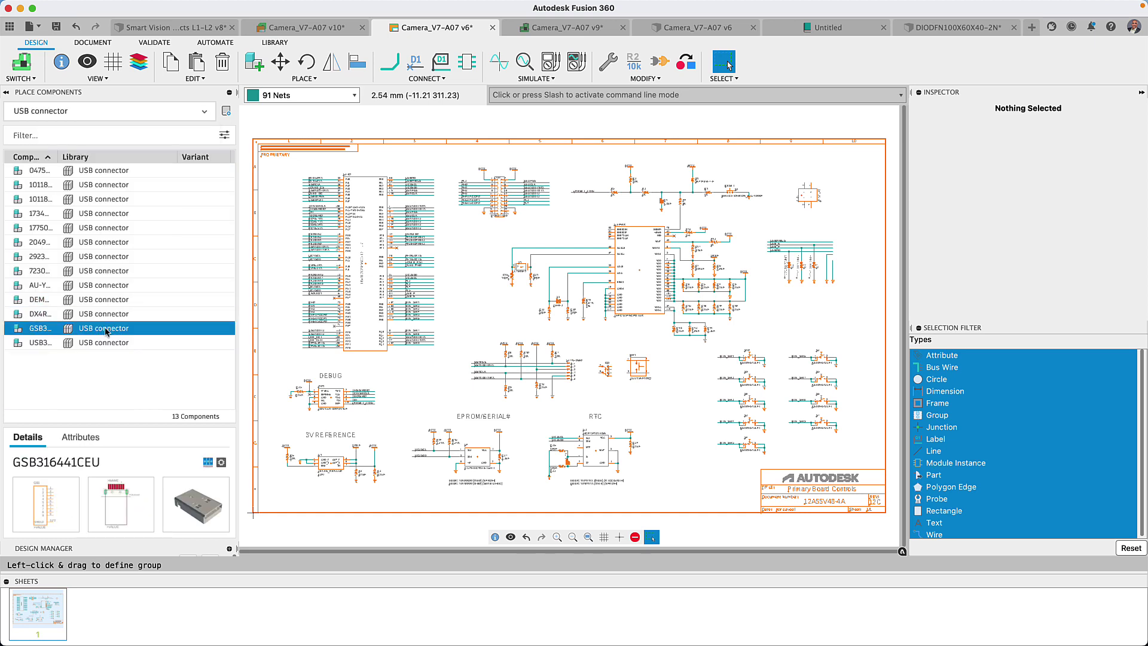
click(105, 314)
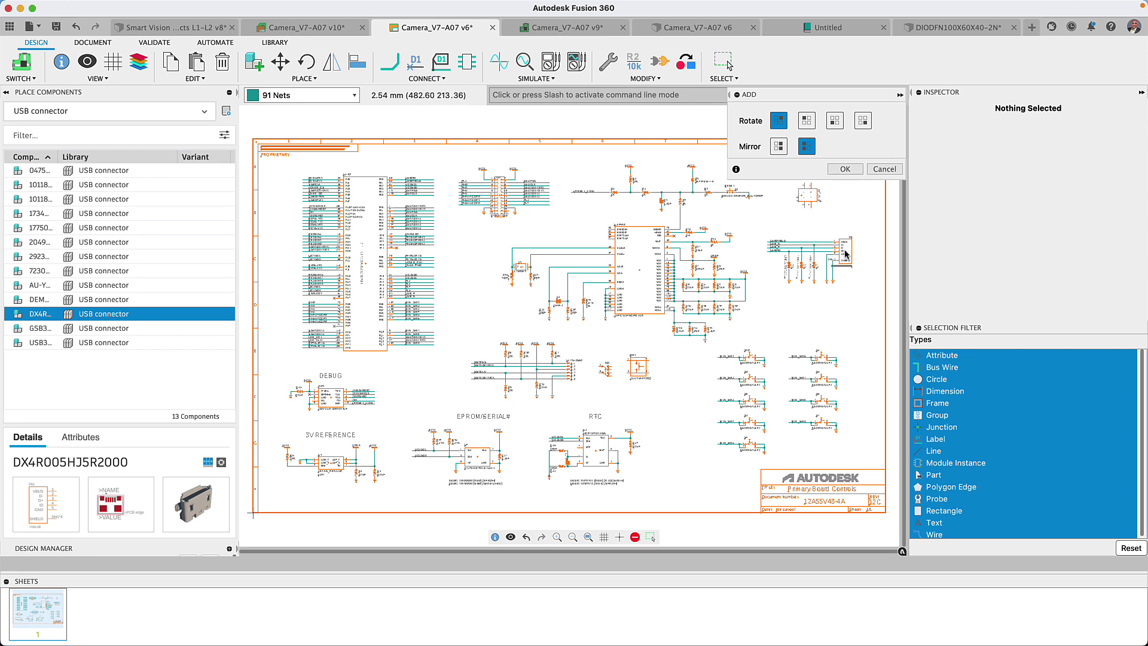
Place a rotated CHIP-0805 capacitor C29 on the wire above Y1 from All Libraries.
click(204, 111)
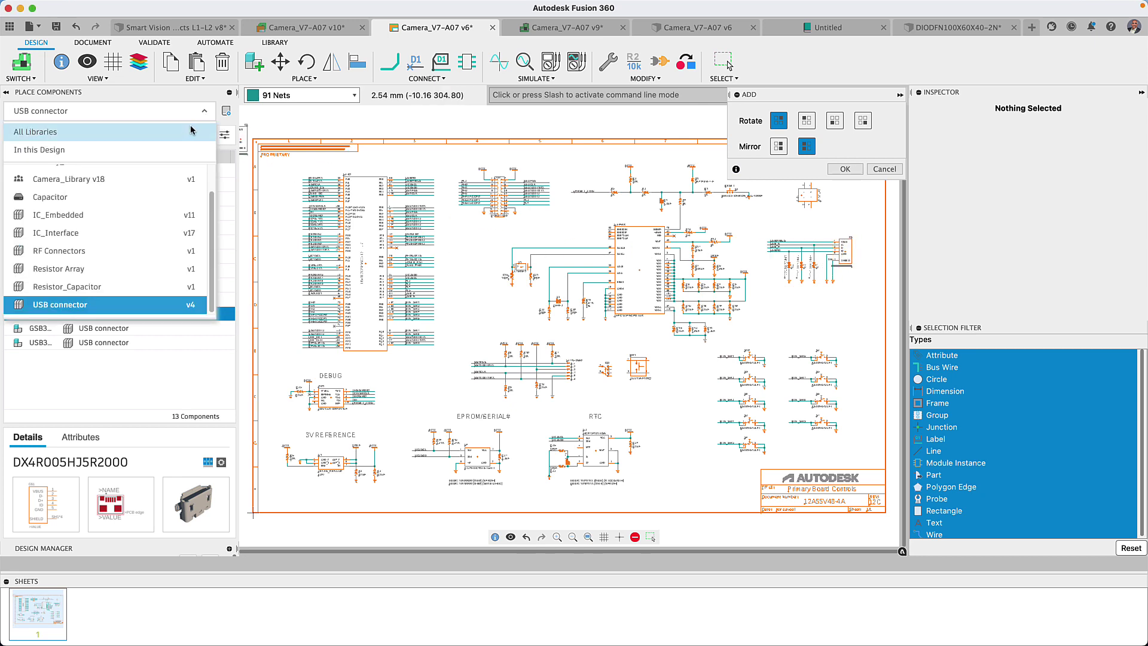
click(193, 136)
scroll(233, 275, up, 5)
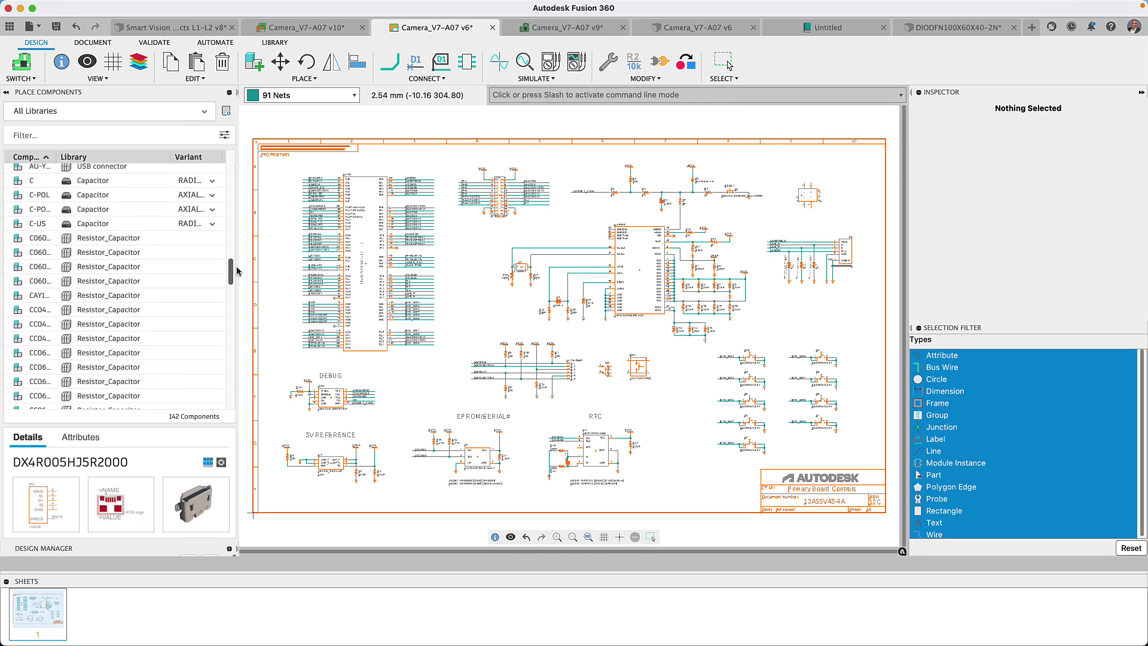
click(212, 250)
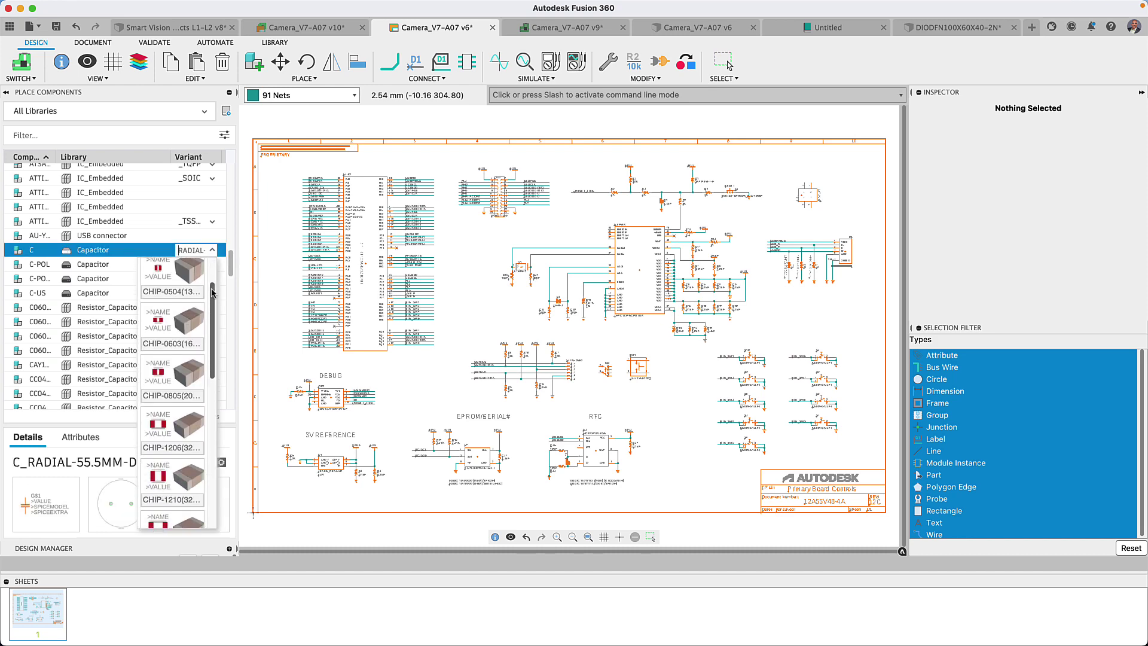
click(174, 329)
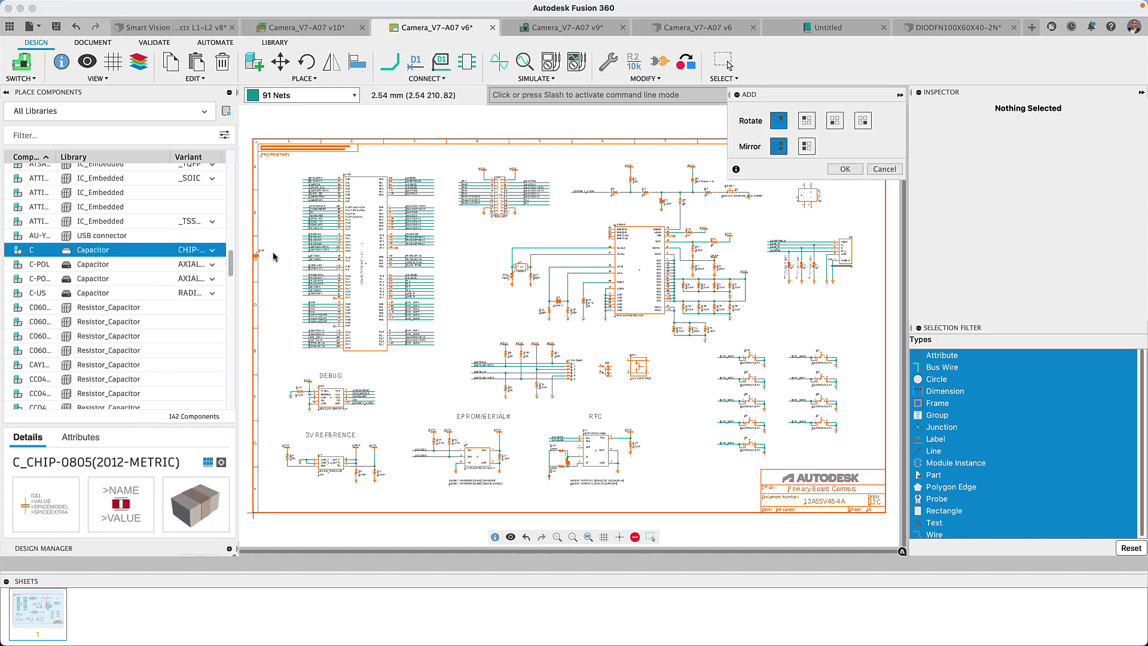
scroll(520, 246, up, 5)
right_click(657, 260)
click(679, 262)
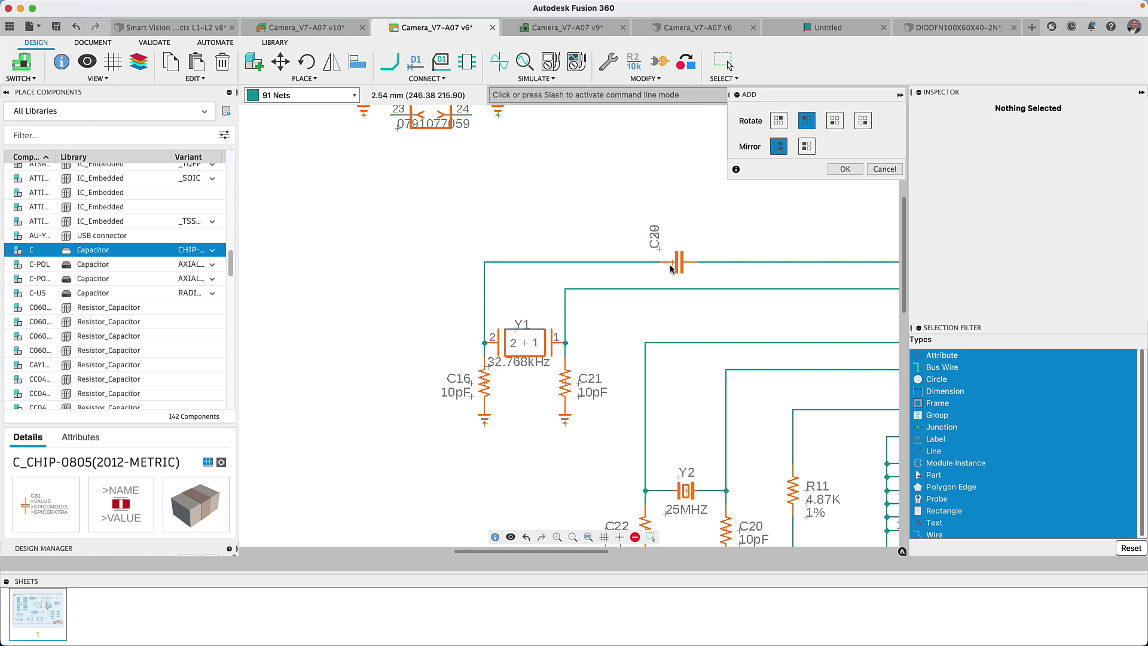
key(Escape)
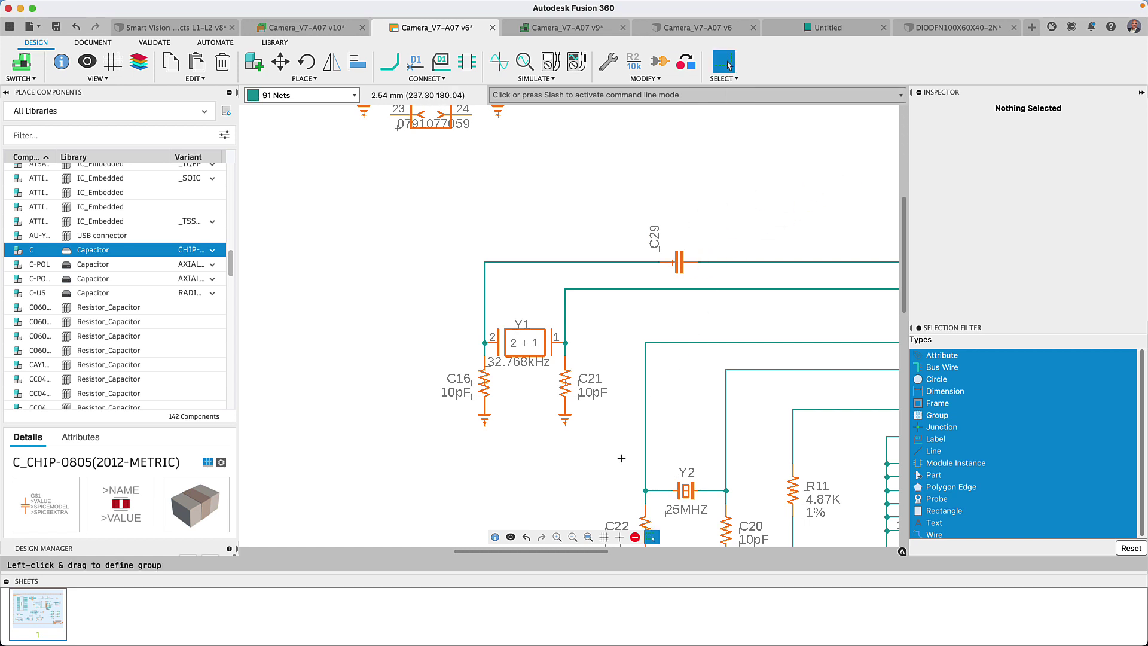
click(590, 537)
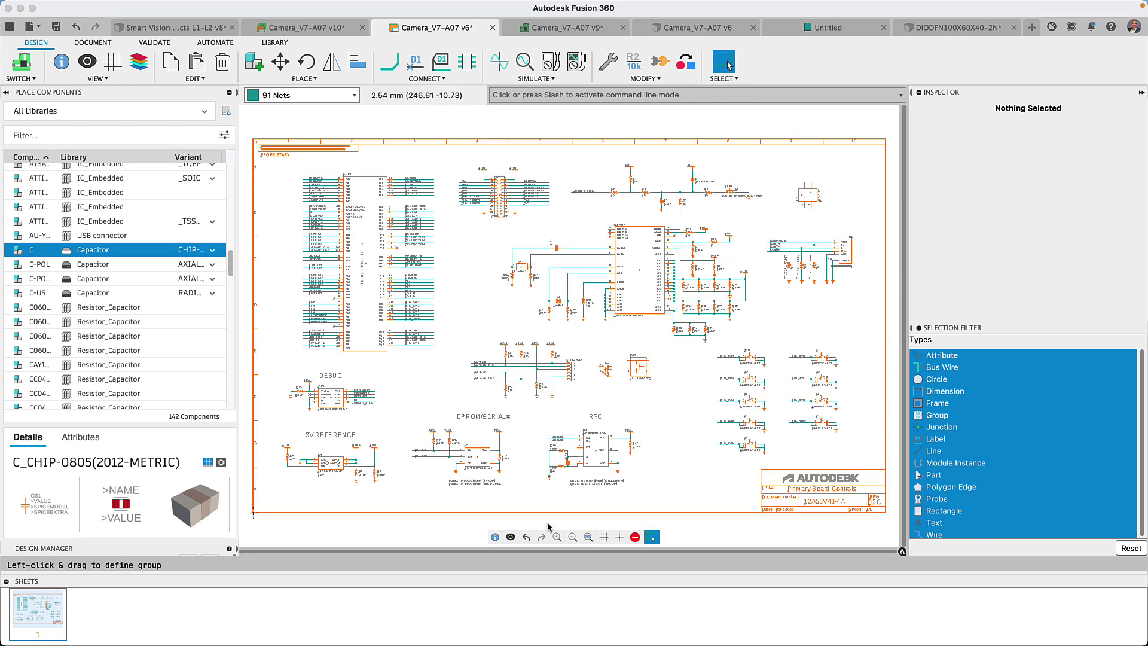
In the Library Manager, toggle the In use filter off and limit results to Library.io.
click(228, 116)
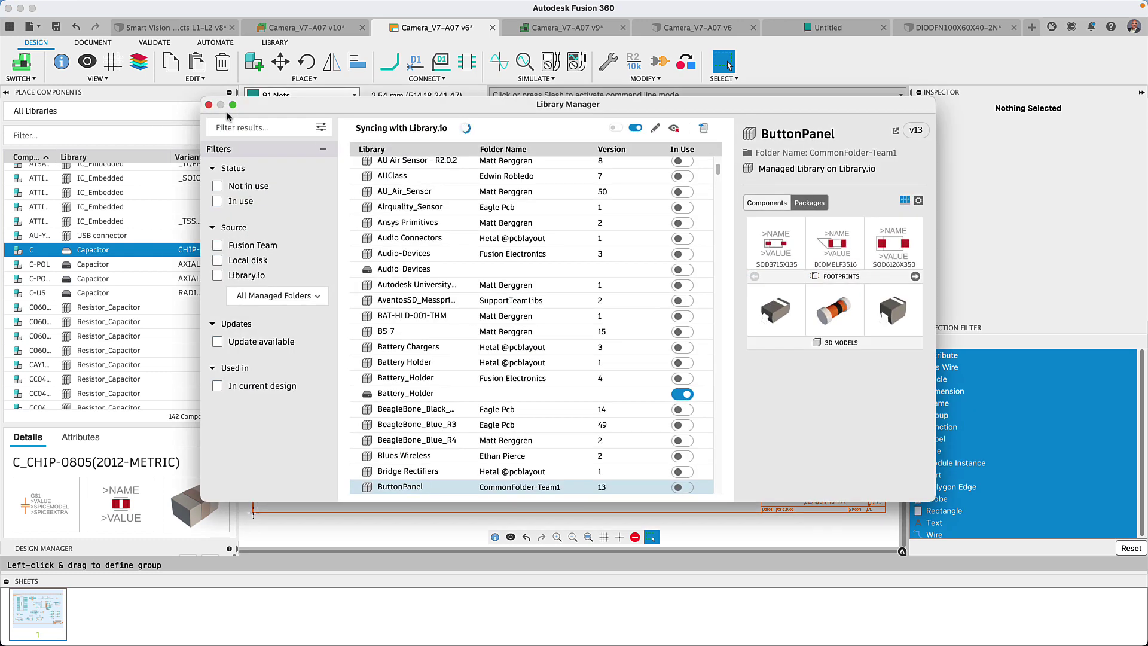
click(218, 202)
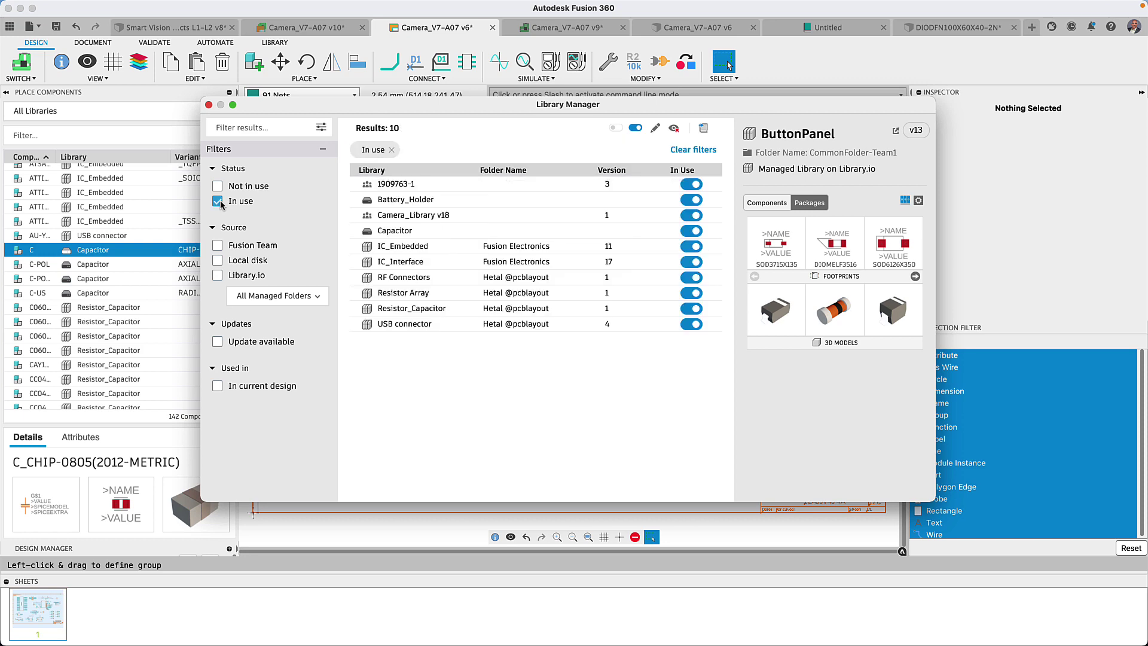
click(217, 202)
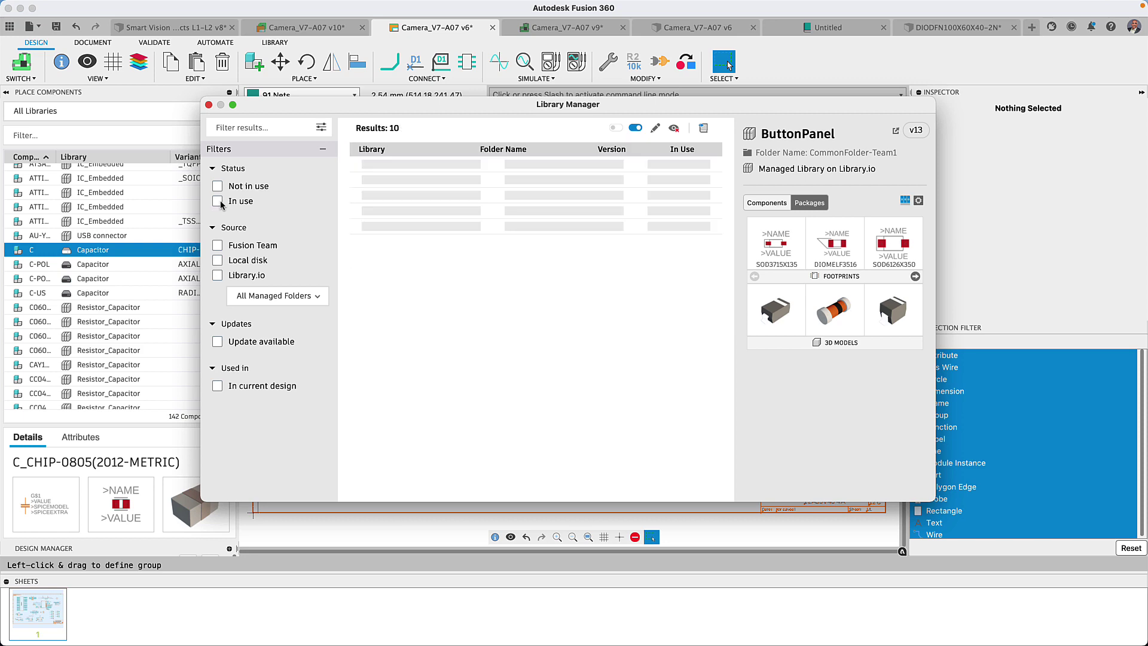
click(217, 276)
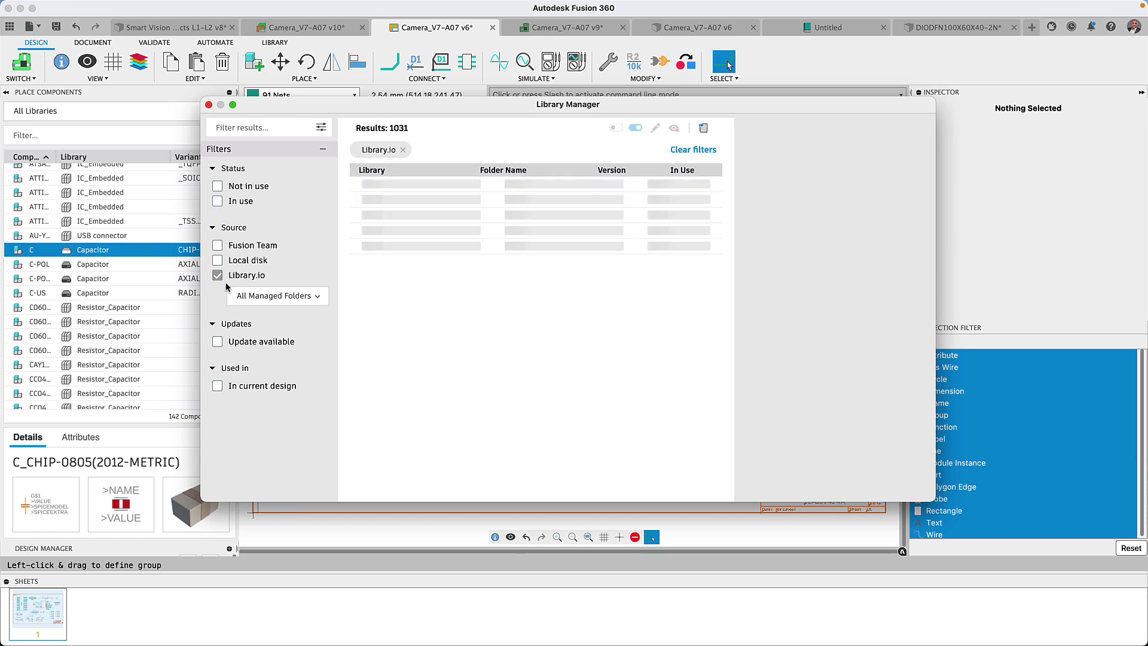
Filter the managed folders to Würth Elektronik and inspect its first seven-segment library.
click(308, 299)
drag(323, 320, 310, 409)
click(270, 427)
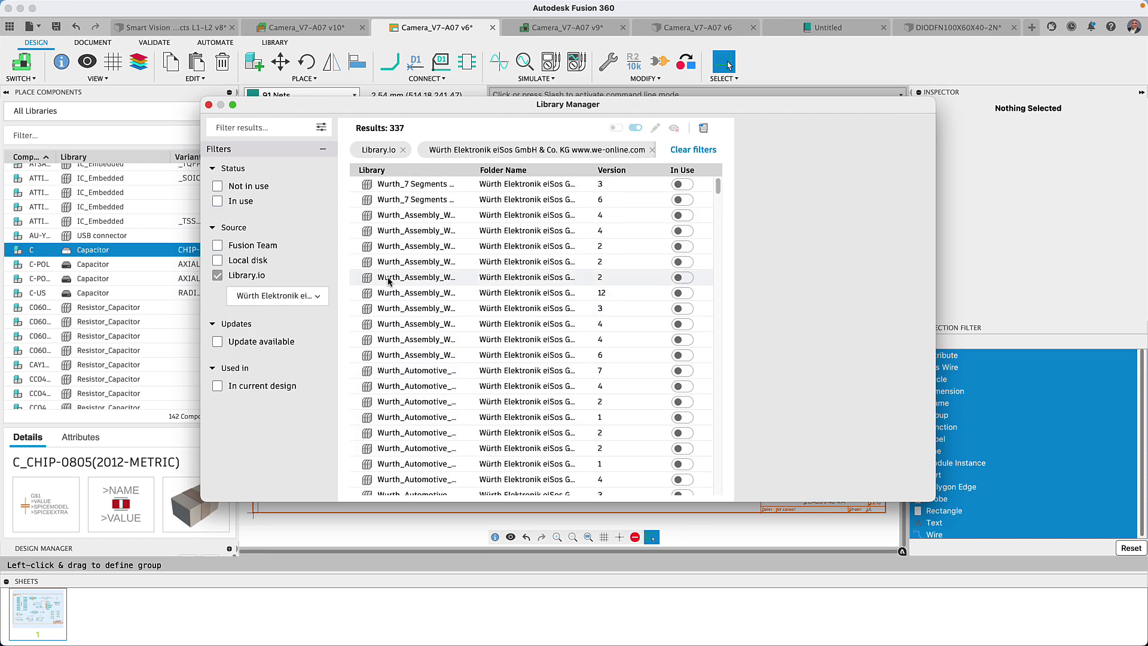
click(408, 185)
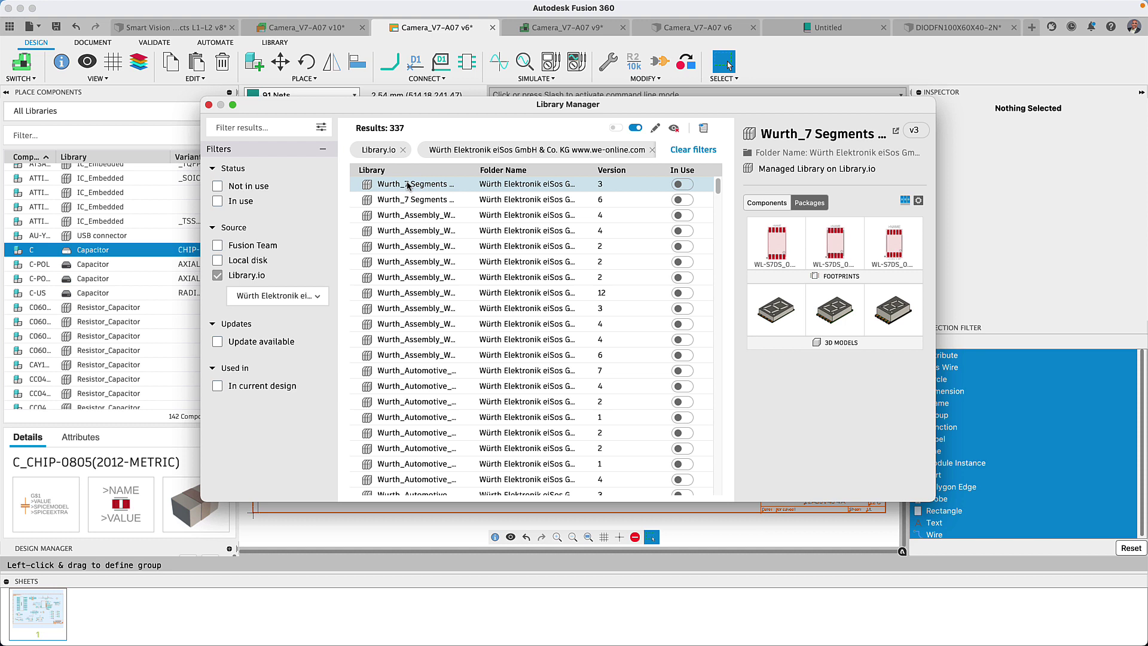
click(316, 298)
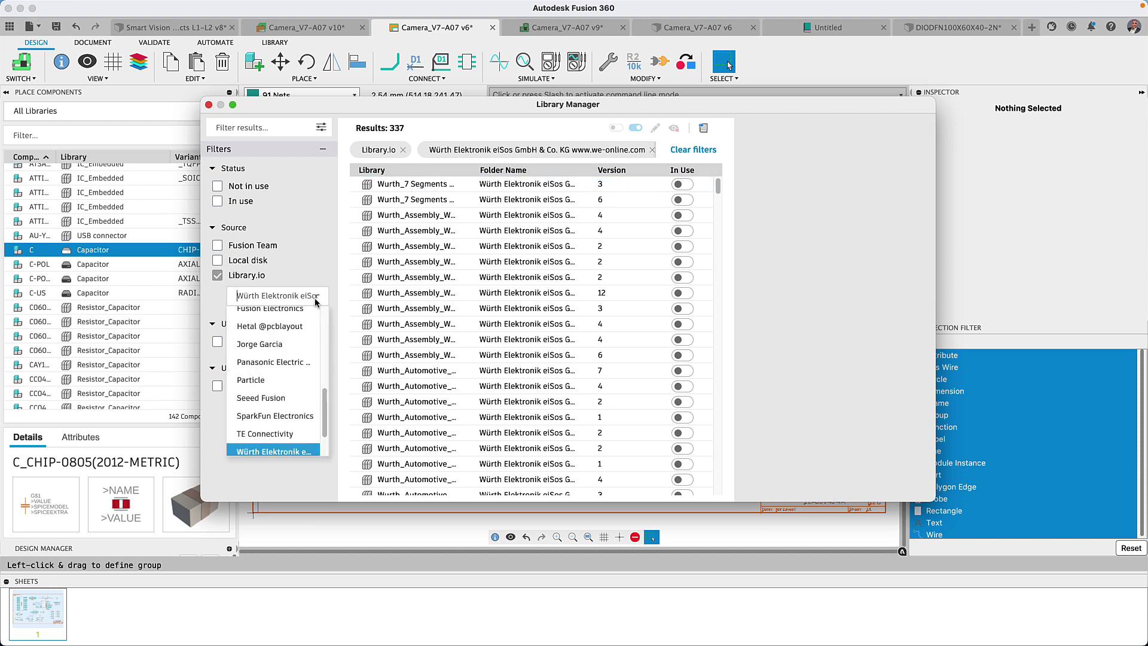
click(296, 326)
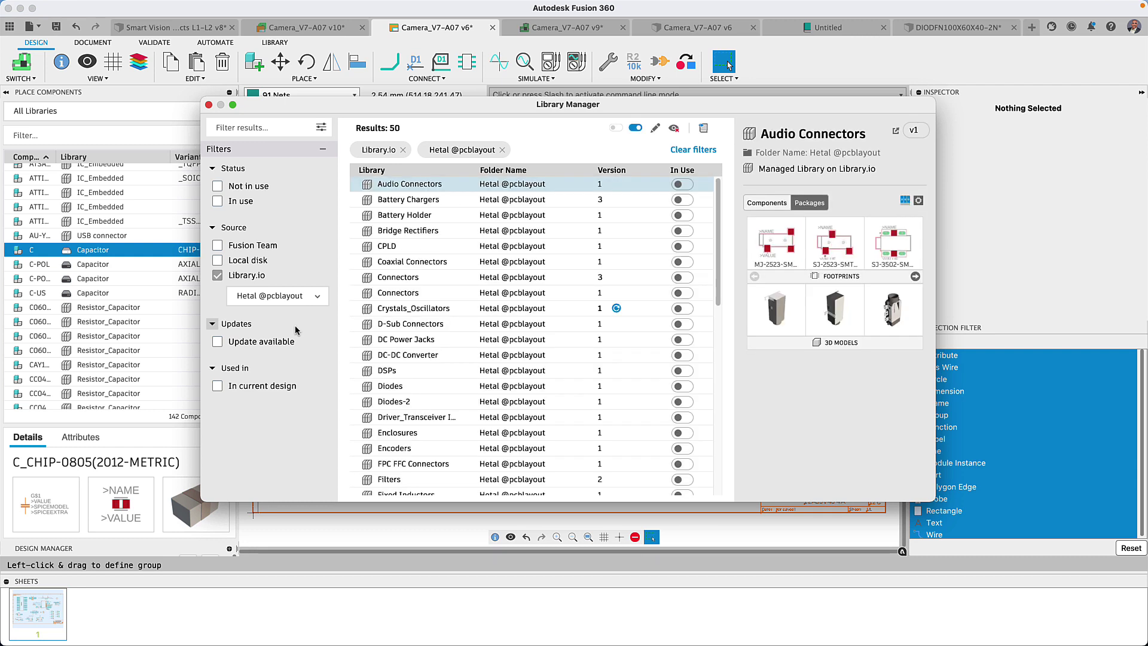
click(387, 248)
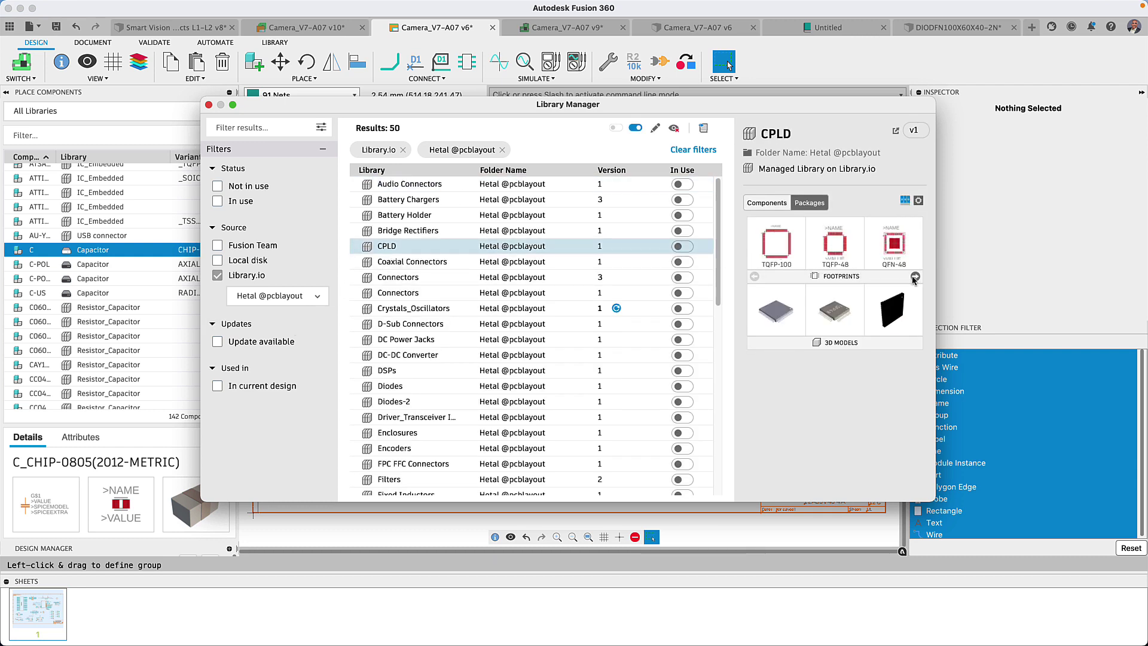
click(915, 277)
click(919, 201)
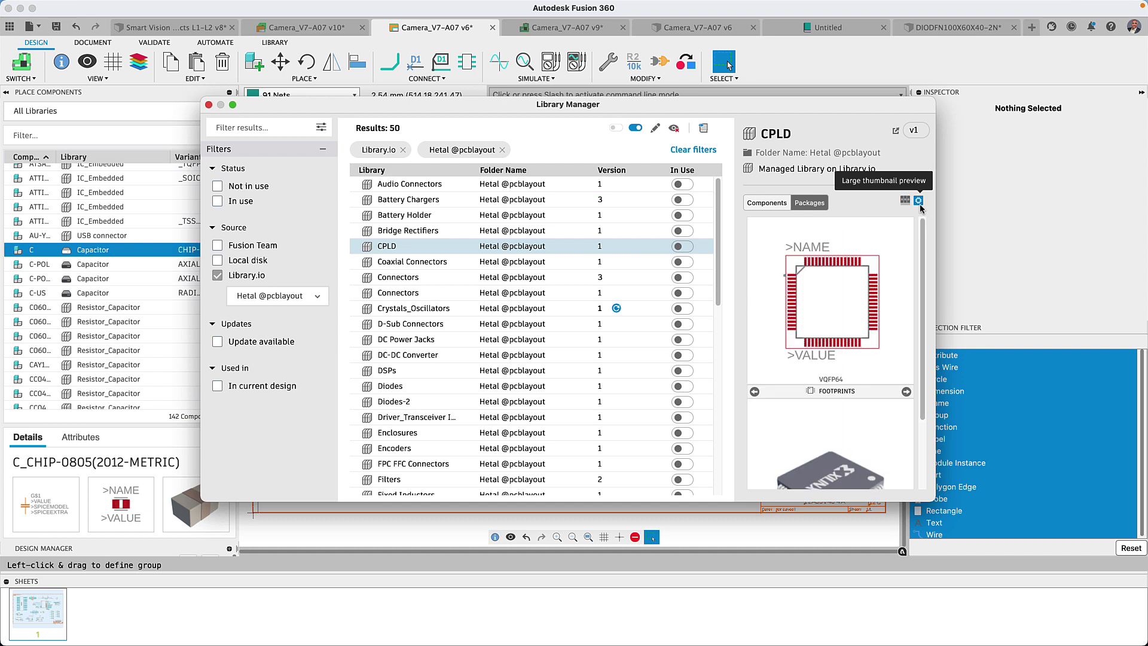
click(906, 201)
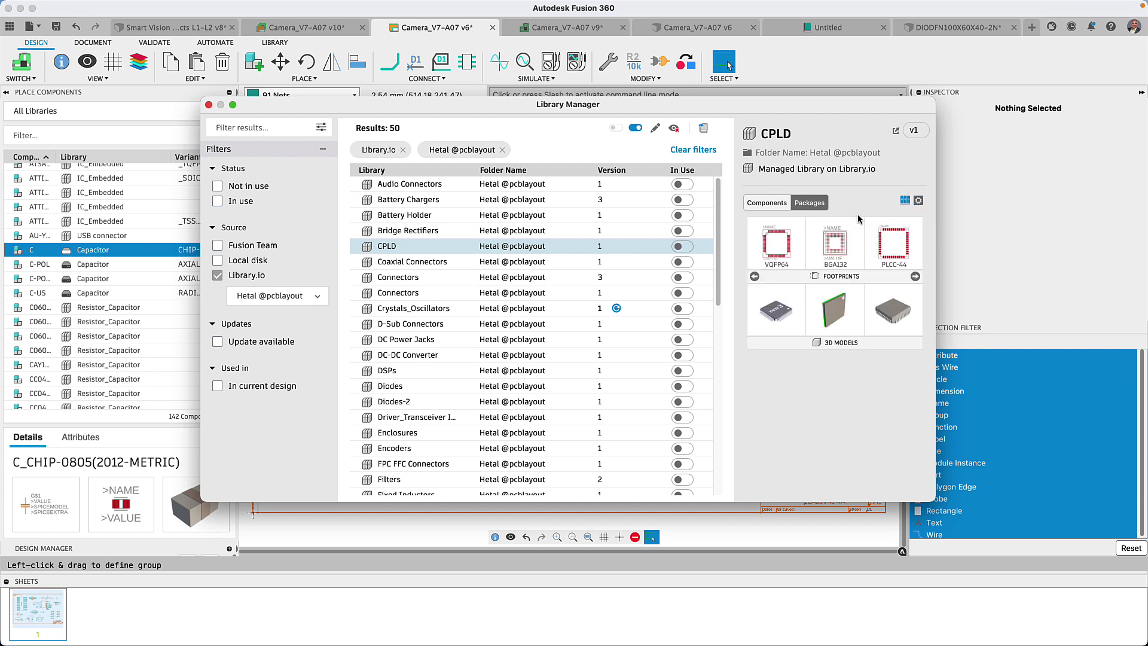
Show All Managed Folders, briefly list local-disk libraries, then filter to Update available.
click(320, 298)
scroll(303, 318, up, 5)
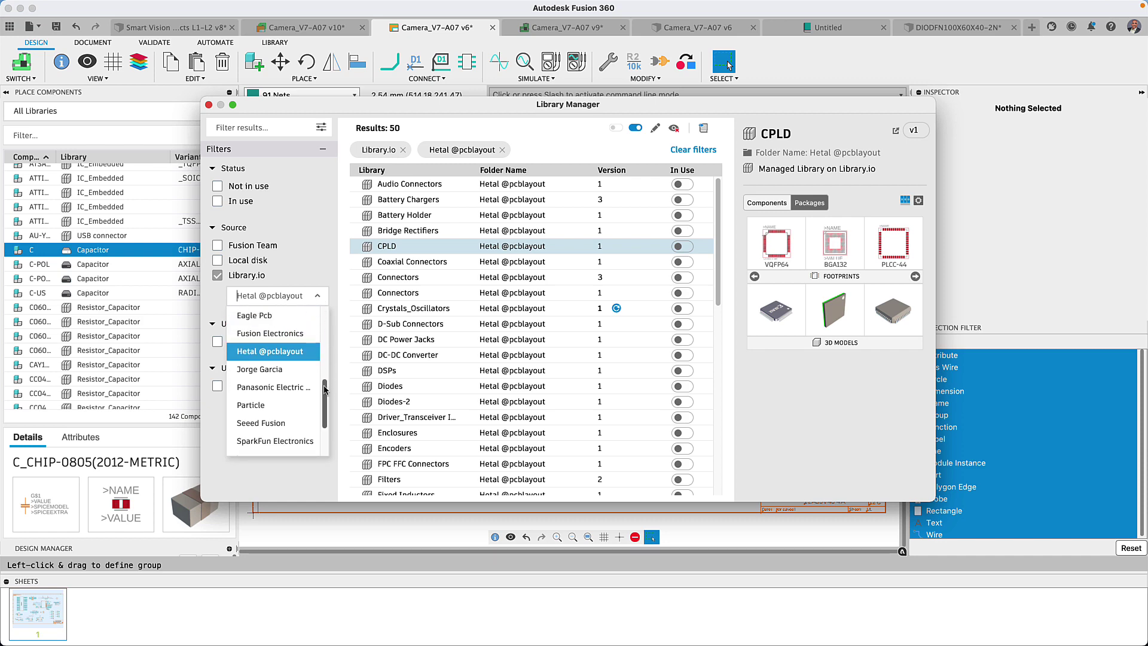
click(304, 318)
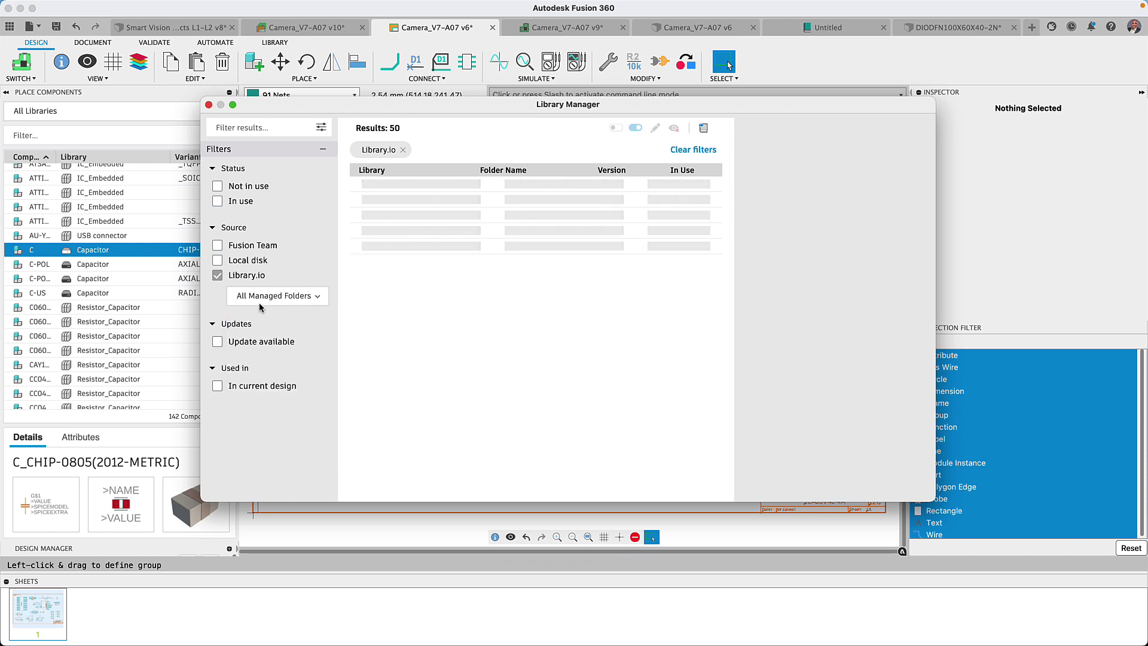
click(226, 261)
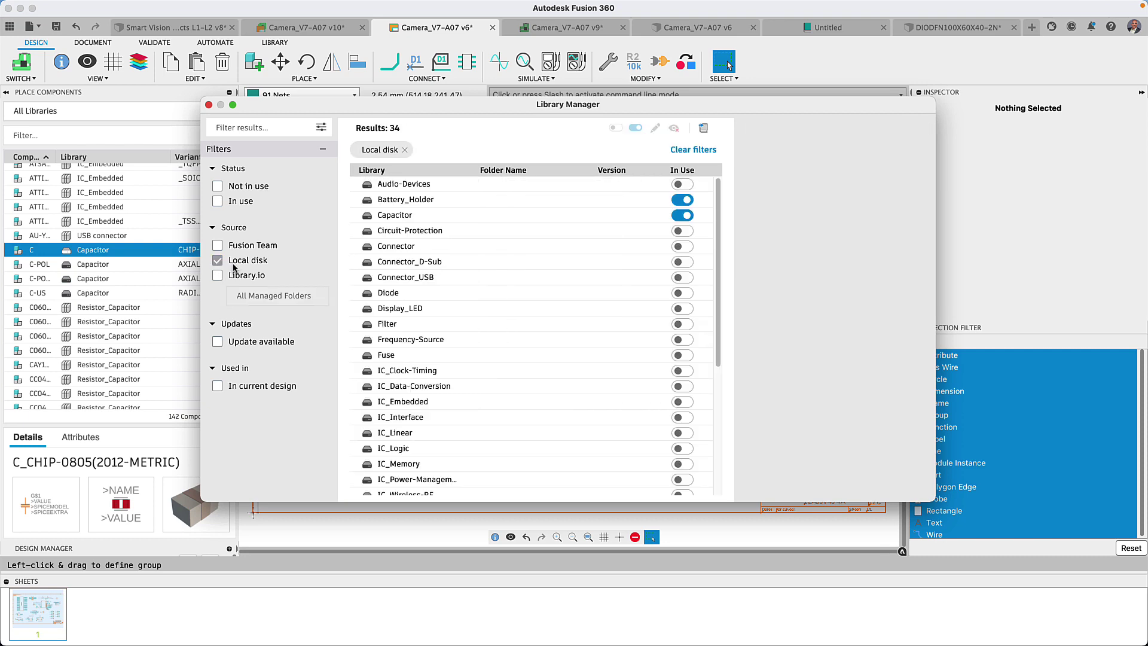
drag(719, 329, 727, 457)
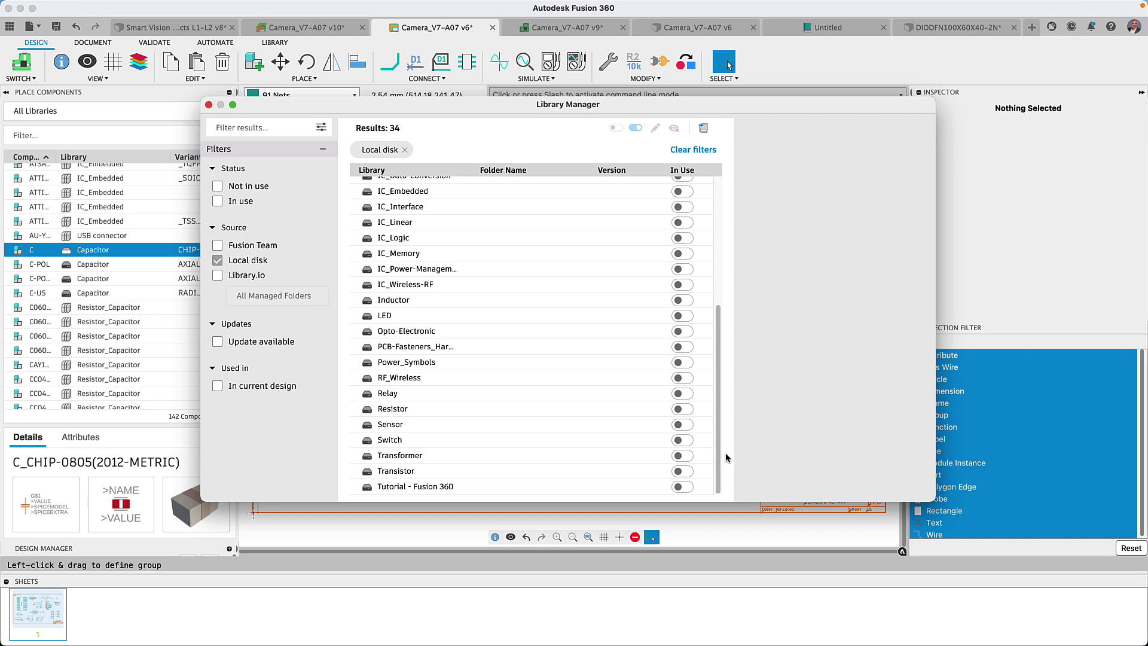
click(217, 260)
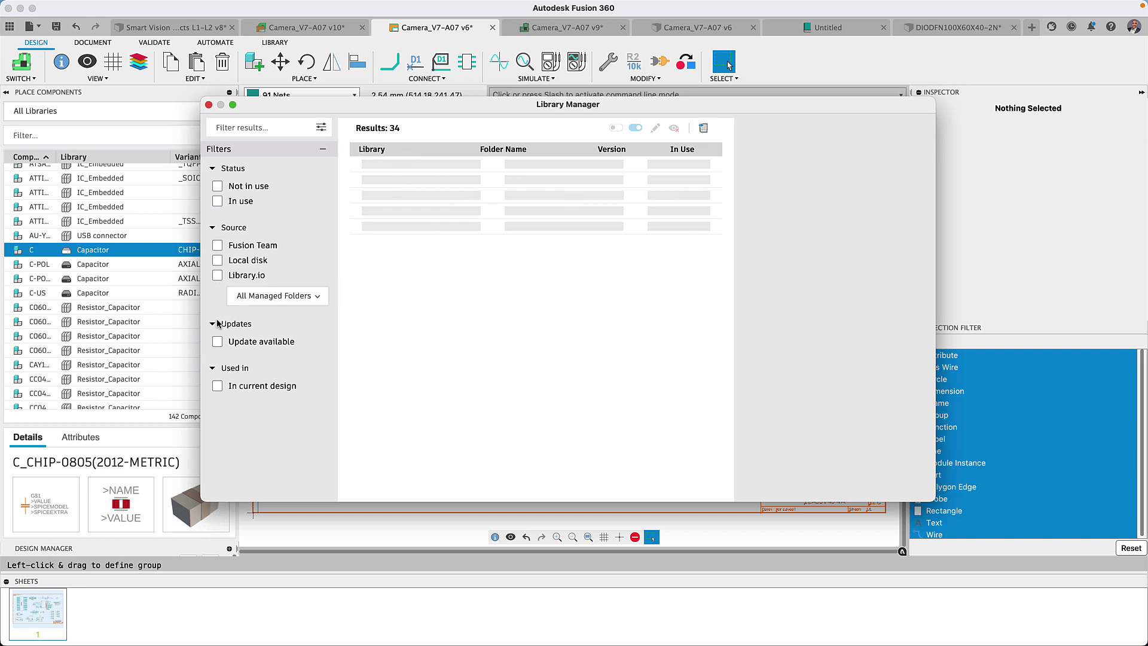
click(217, 341)
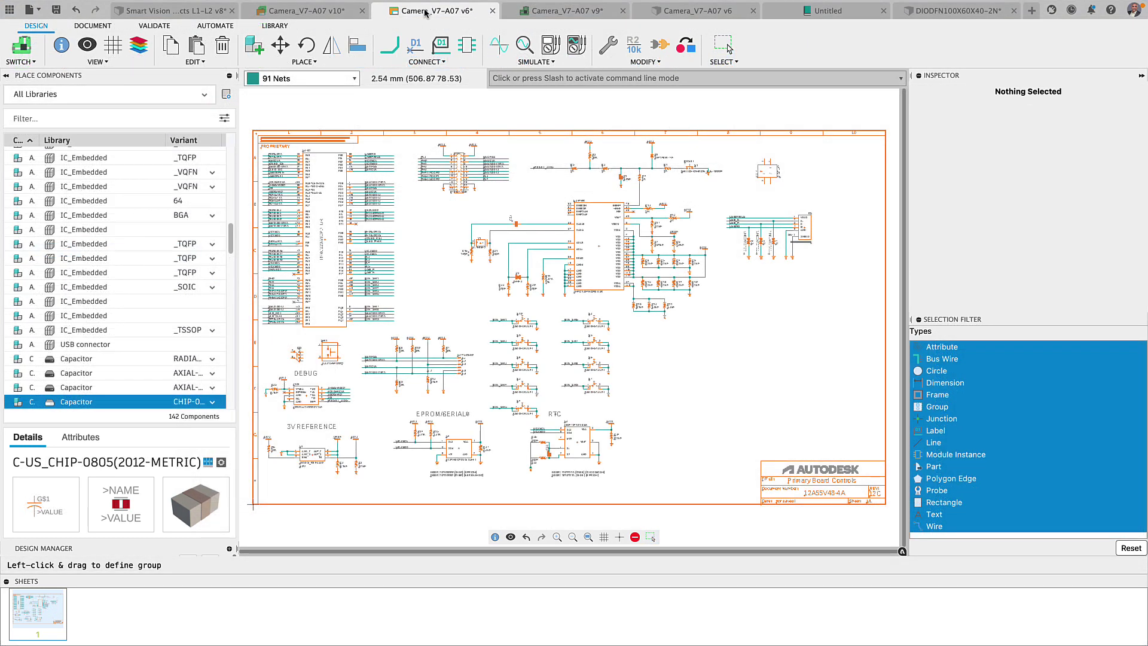
Insert the 3V3-Voltage-Regulator_LM317M.dbl design block and place it right of the debug section.
click(309, 62)
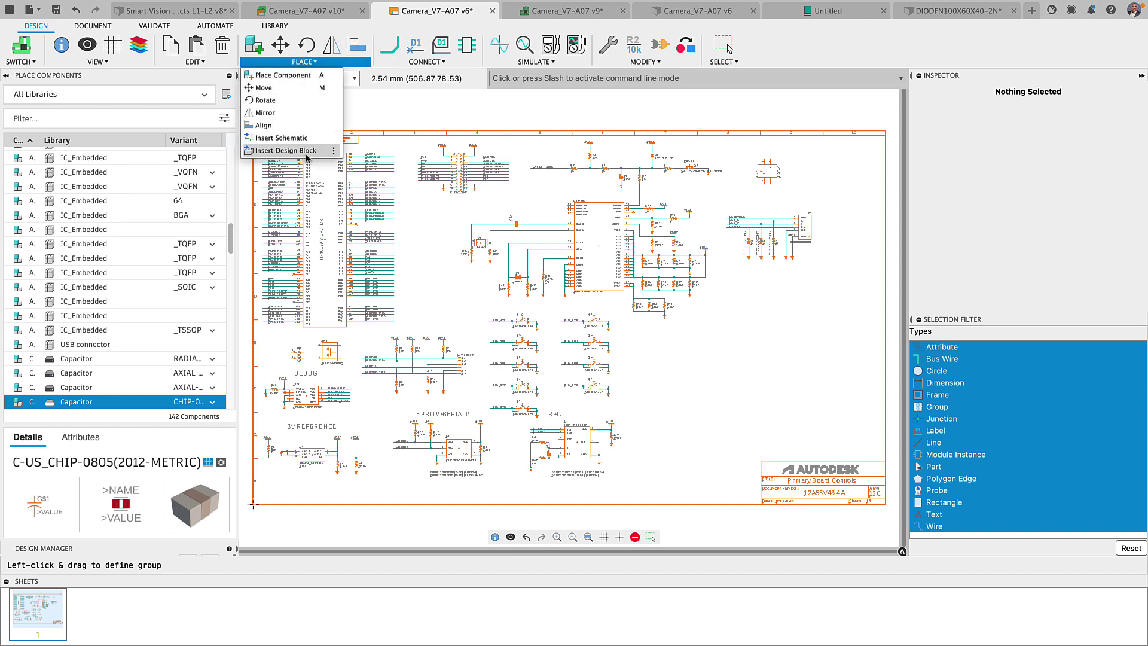
click(286, 151)
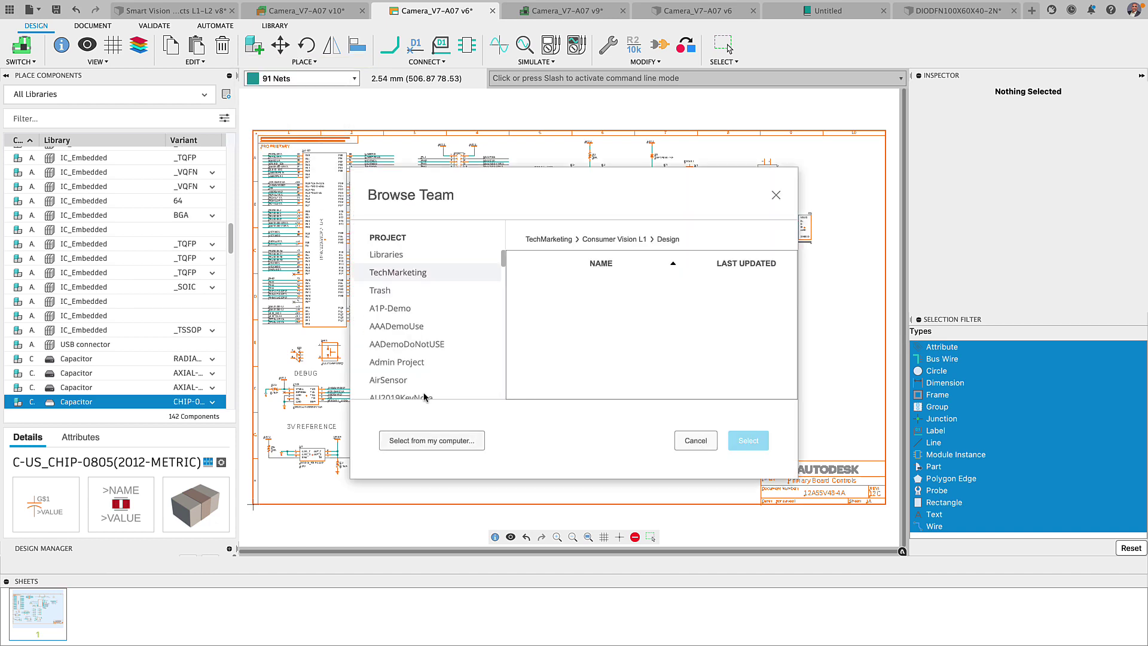
click(445, 441)
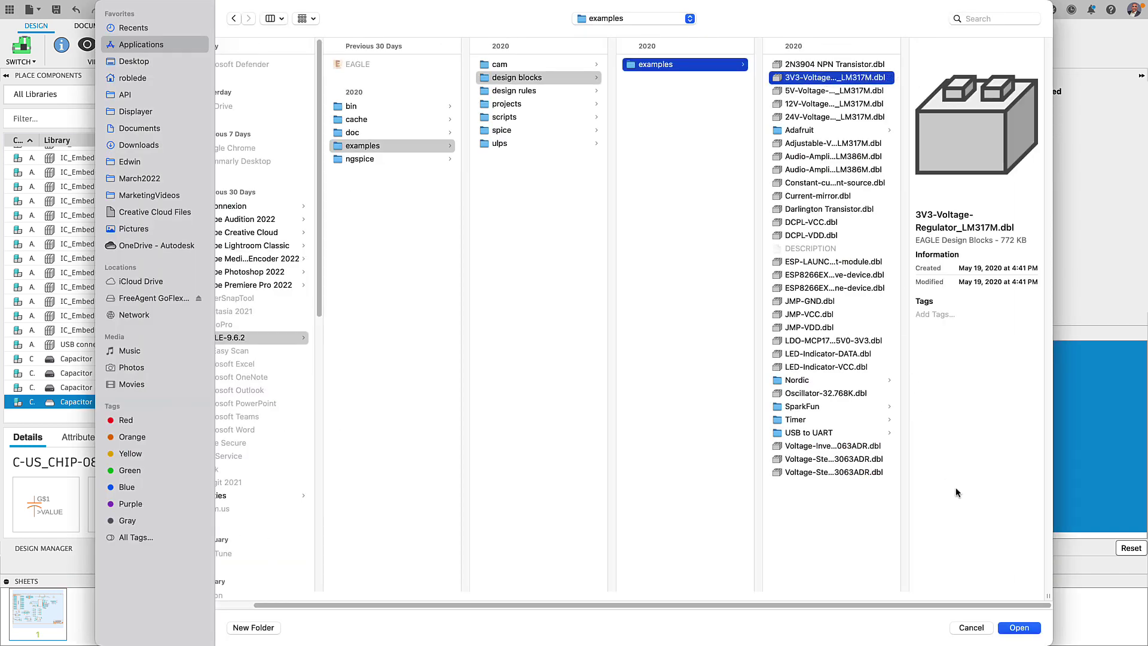
click(1017, 626)
click(1025, 591)
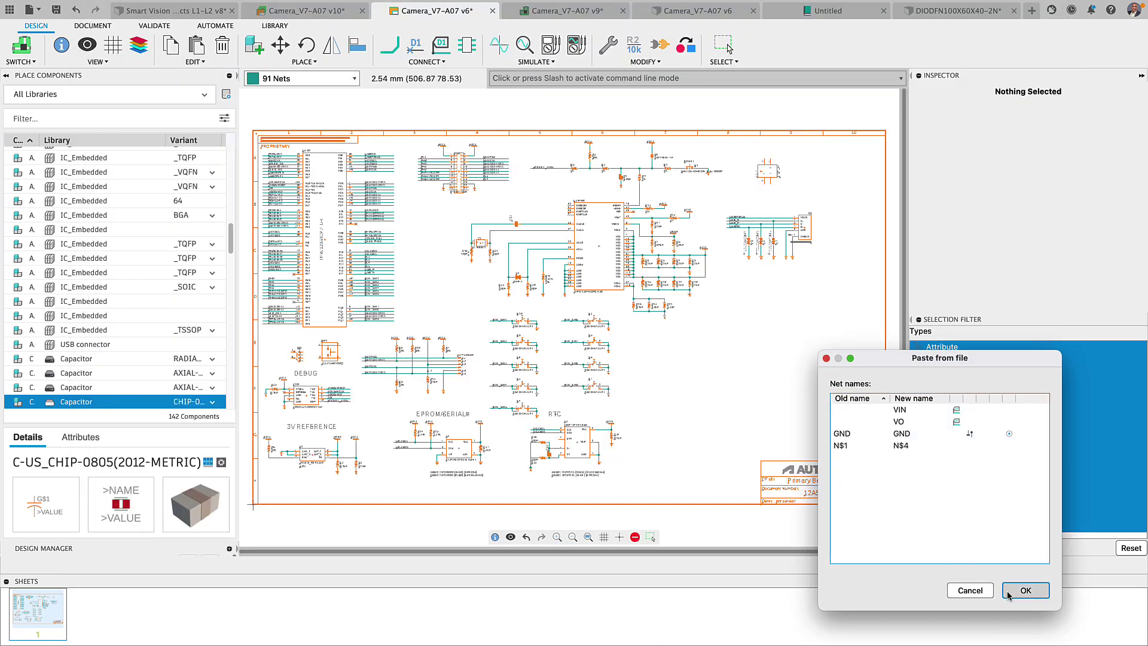
click(655, 434)
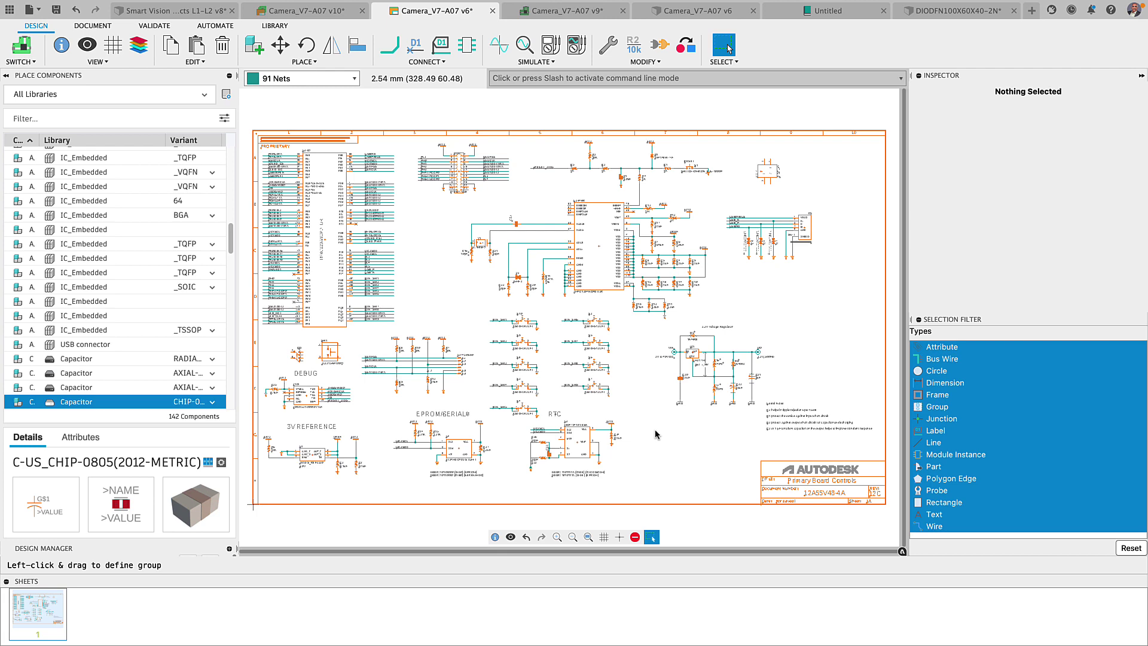
Insert the LED-Indicator-DATA.dbl design block into the PCB, then return to the schematic.
click(18, 50)
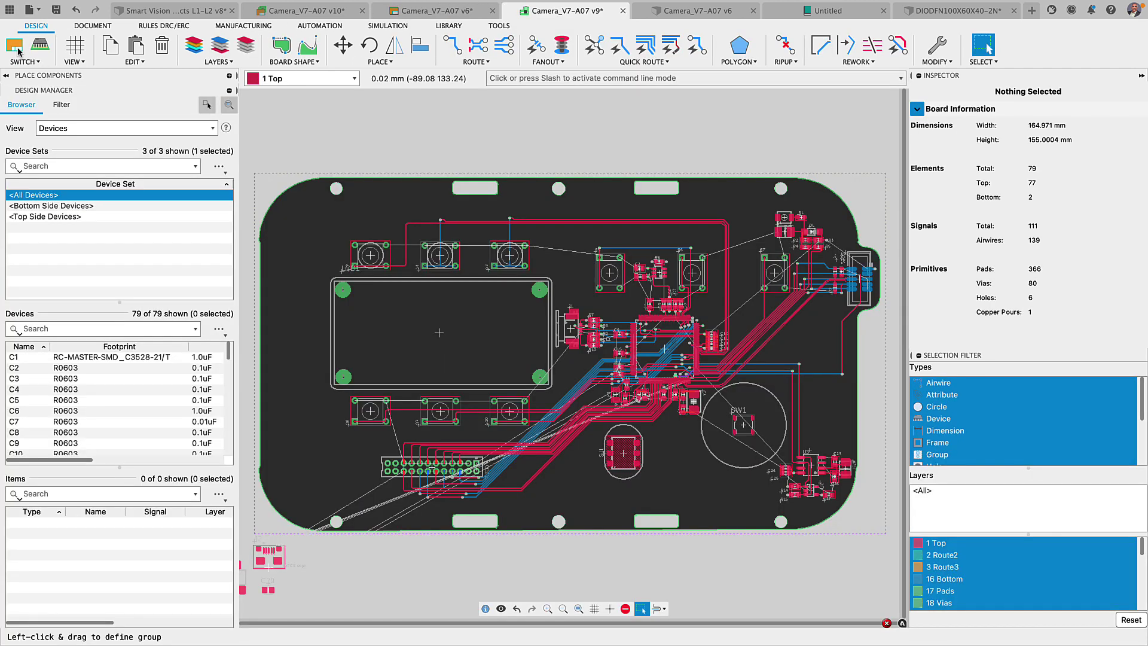
click(379, 63)
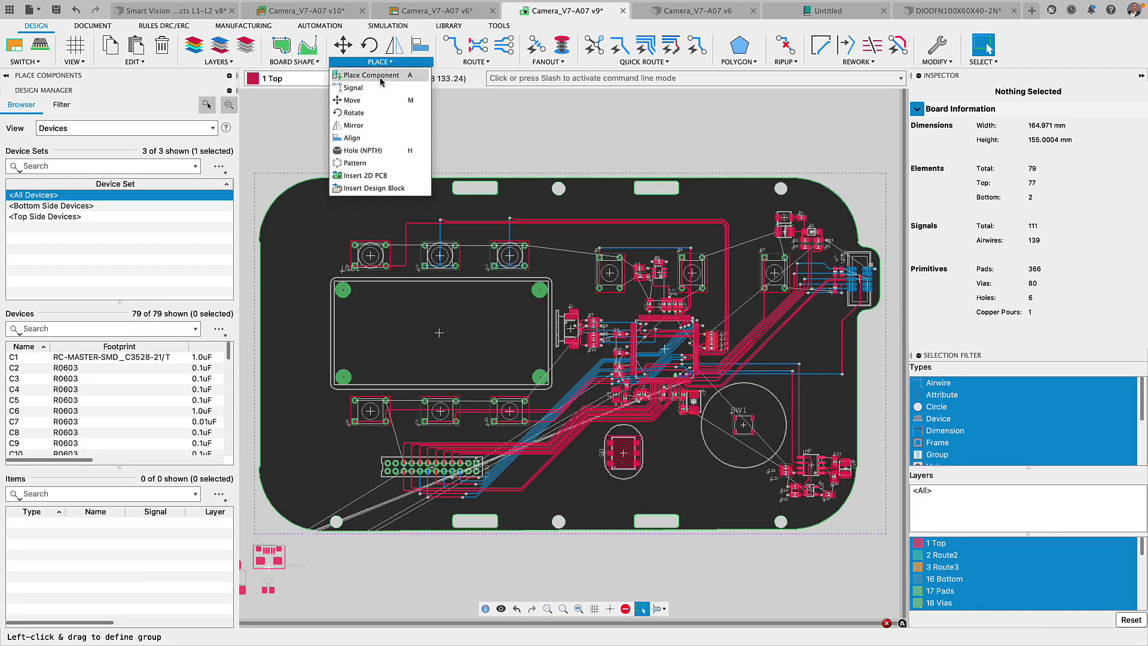
click(354, 188)
click(432, 440)
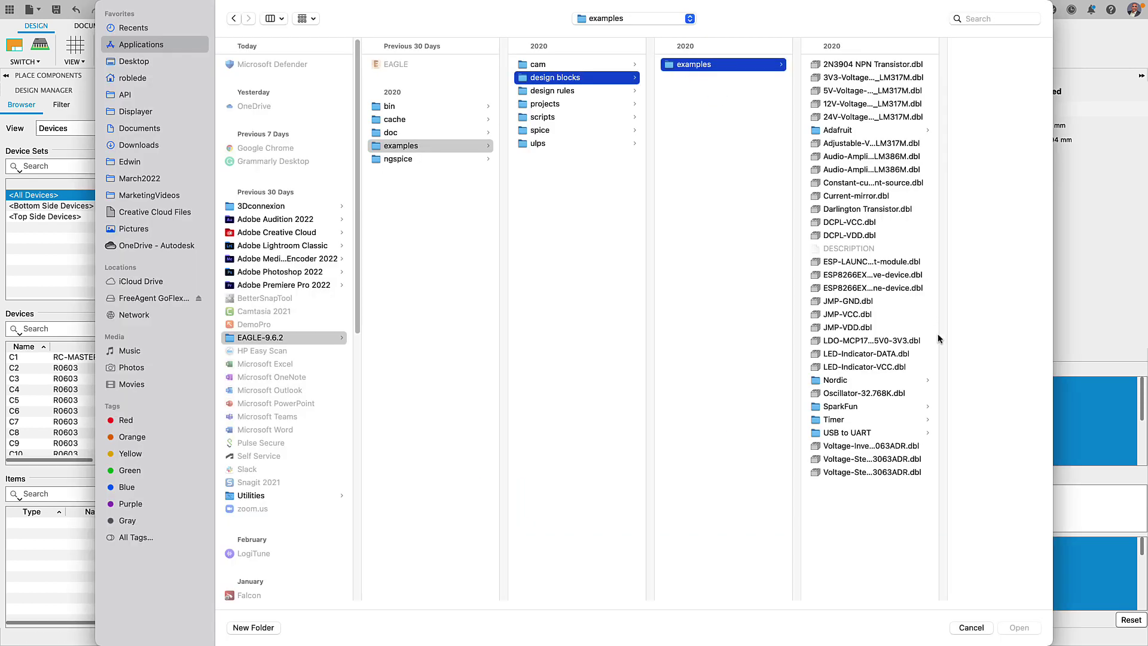
click(897, 486)
click(1020, 625)
key(Escape)
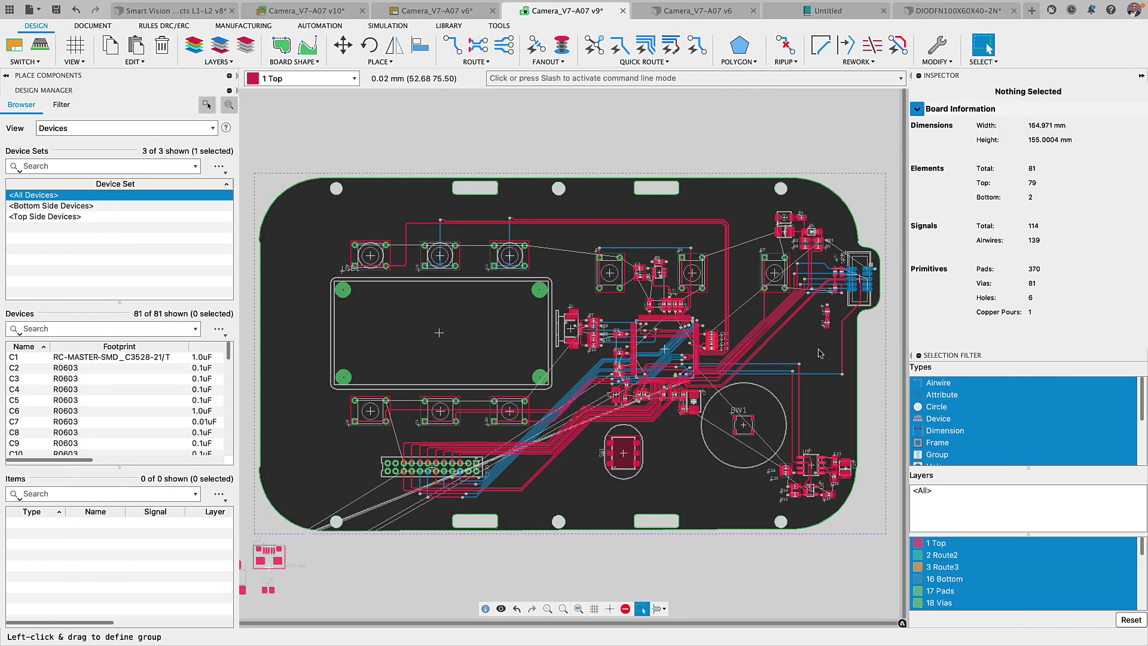
click(430, 10)
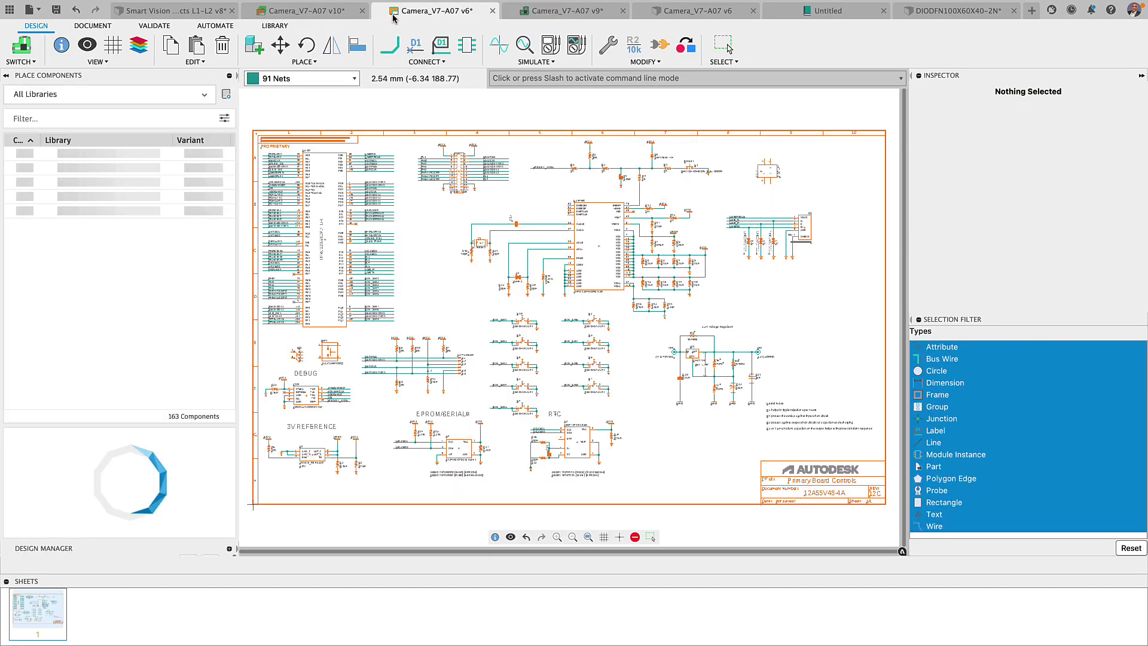
Insert the Demo-March2022 HDMI Interface schematic onto sheet 2, accepting its net names.
click(298, 62)
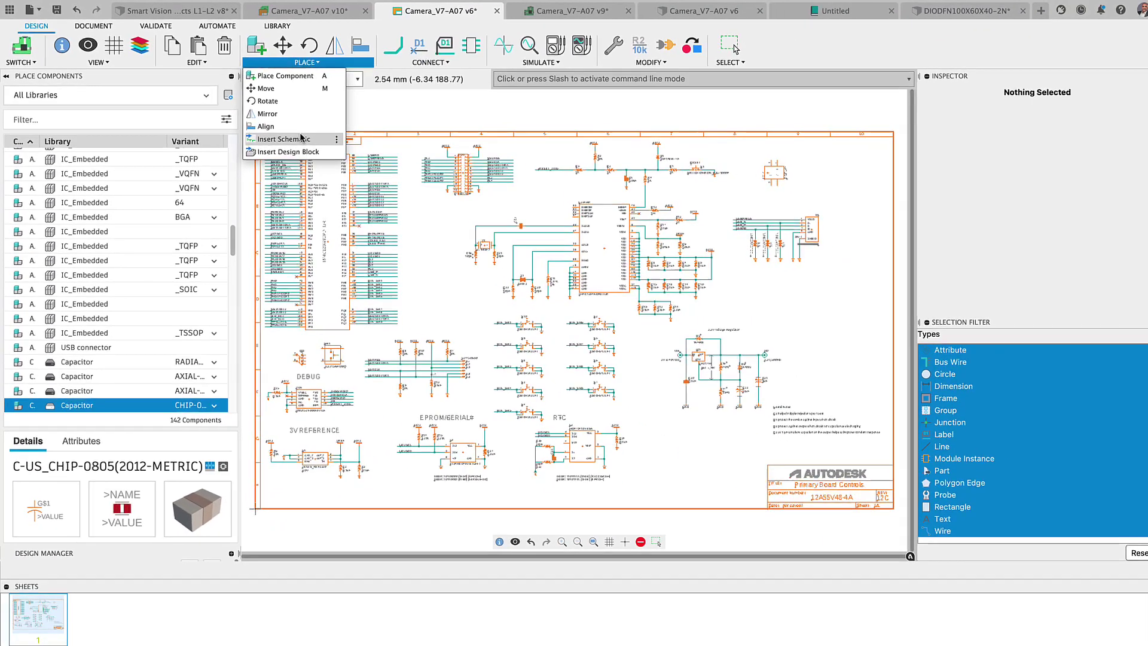
click(298, 136)
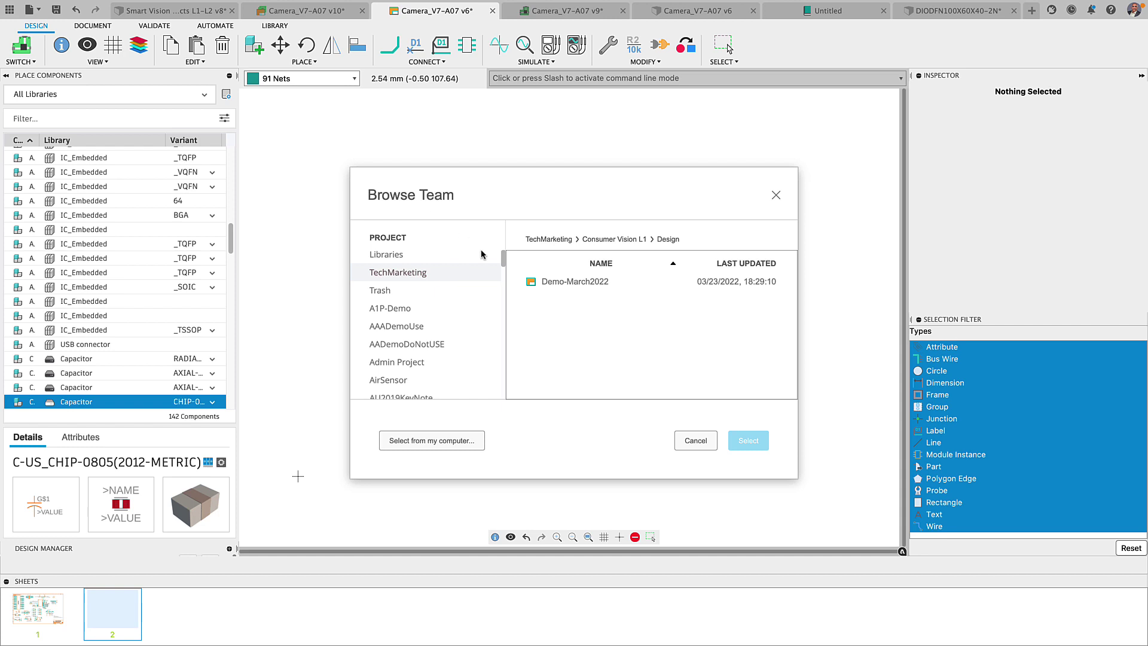
click(554, 285)
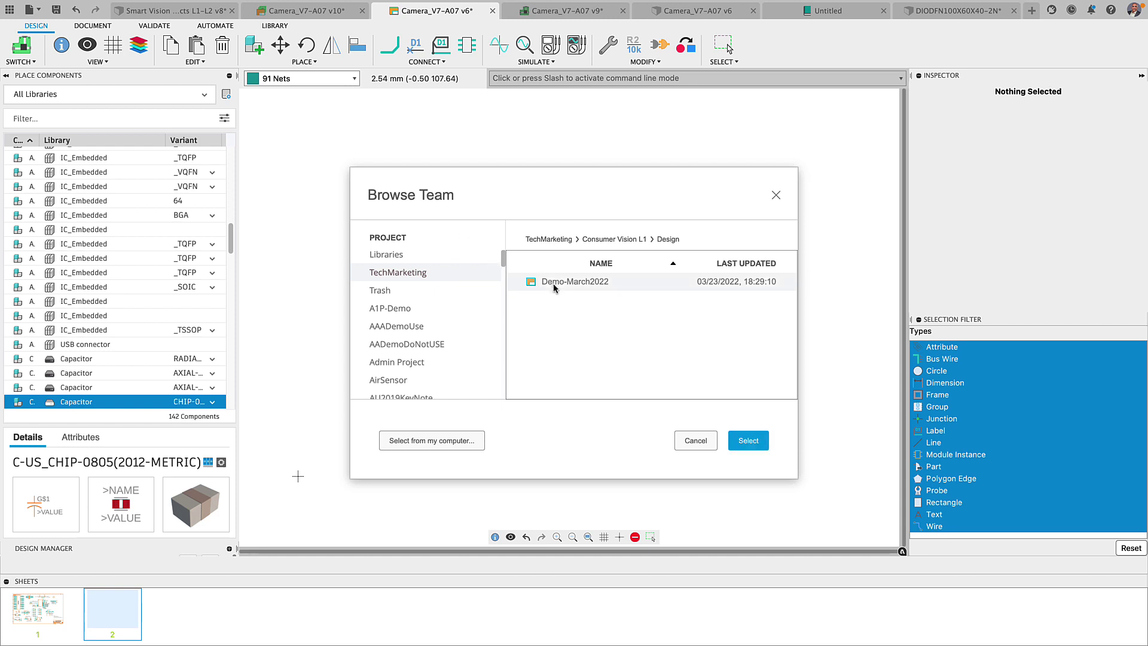
click(755, 446)
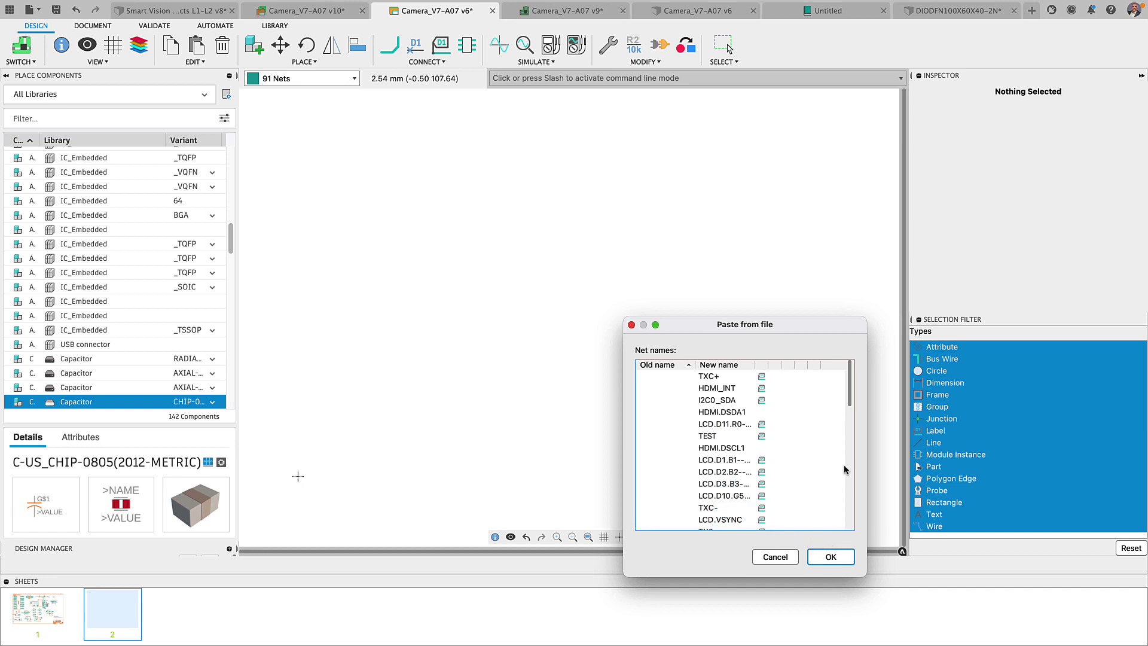
drag(850, 397, 854, 457)
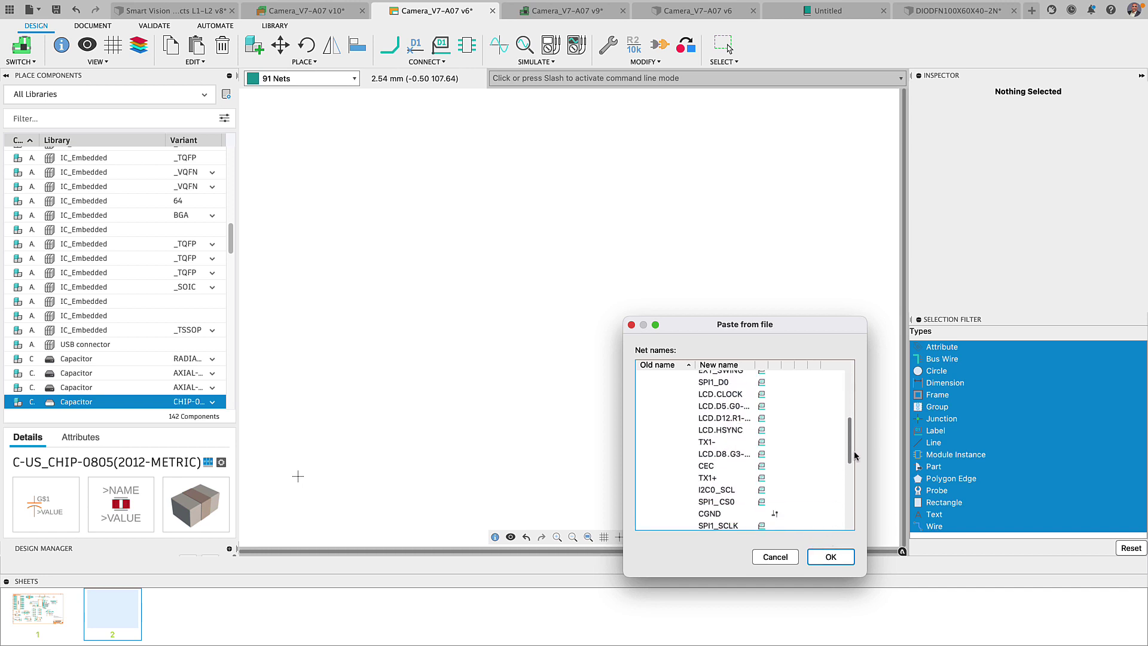
click(831, 557)
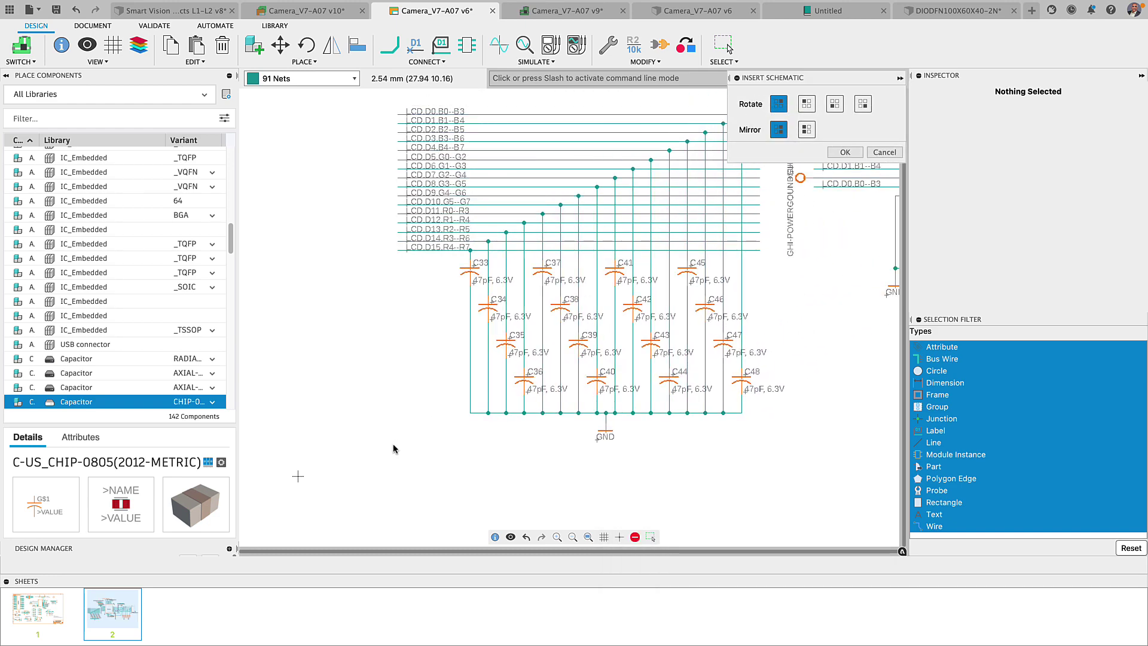
scroll(394, 449, down, 5)
scroll(328, 457, down, 4)
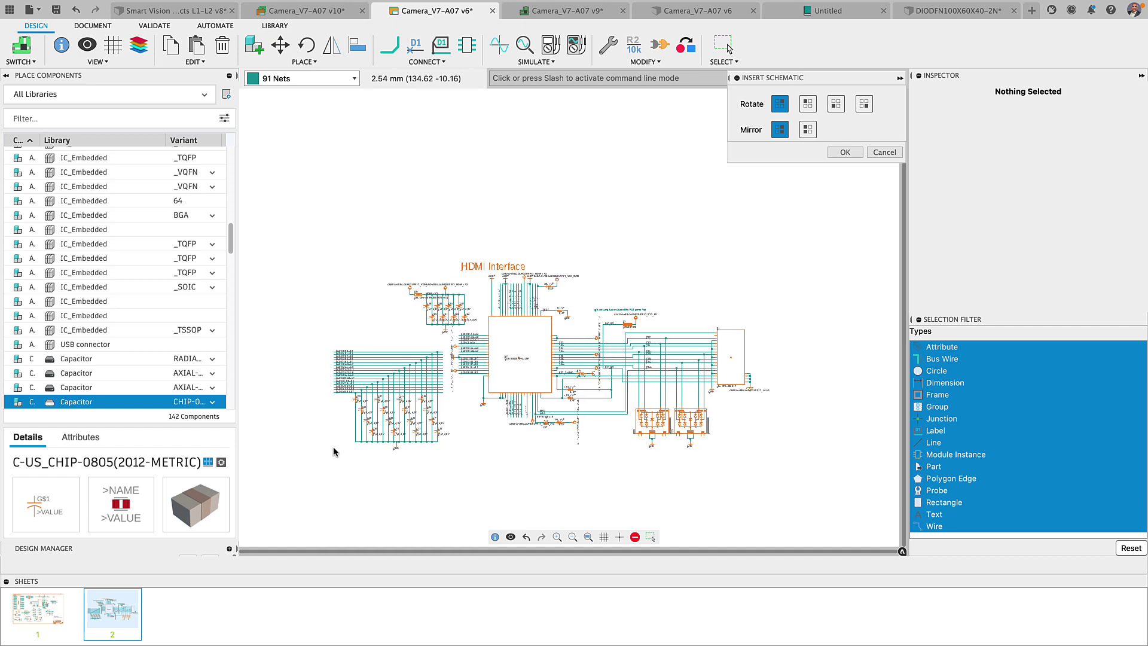
click(333, 451)
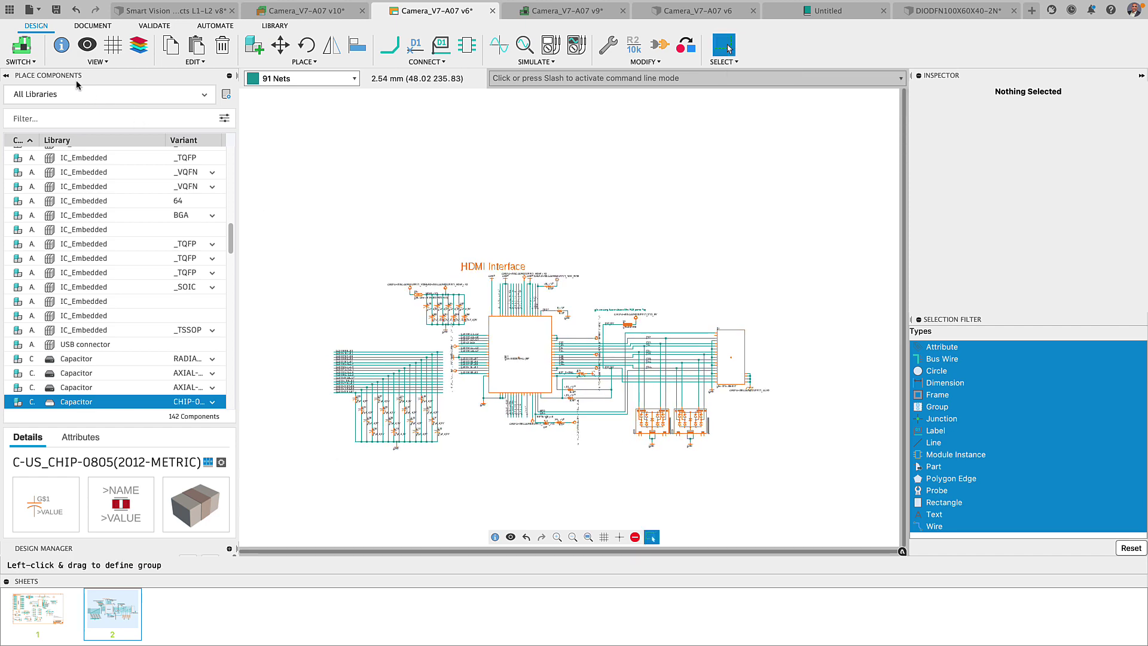
Insert the Demo-March2022 2D PCB into the board, rotated, and place it.
click(565, 11)
click(381, 62)
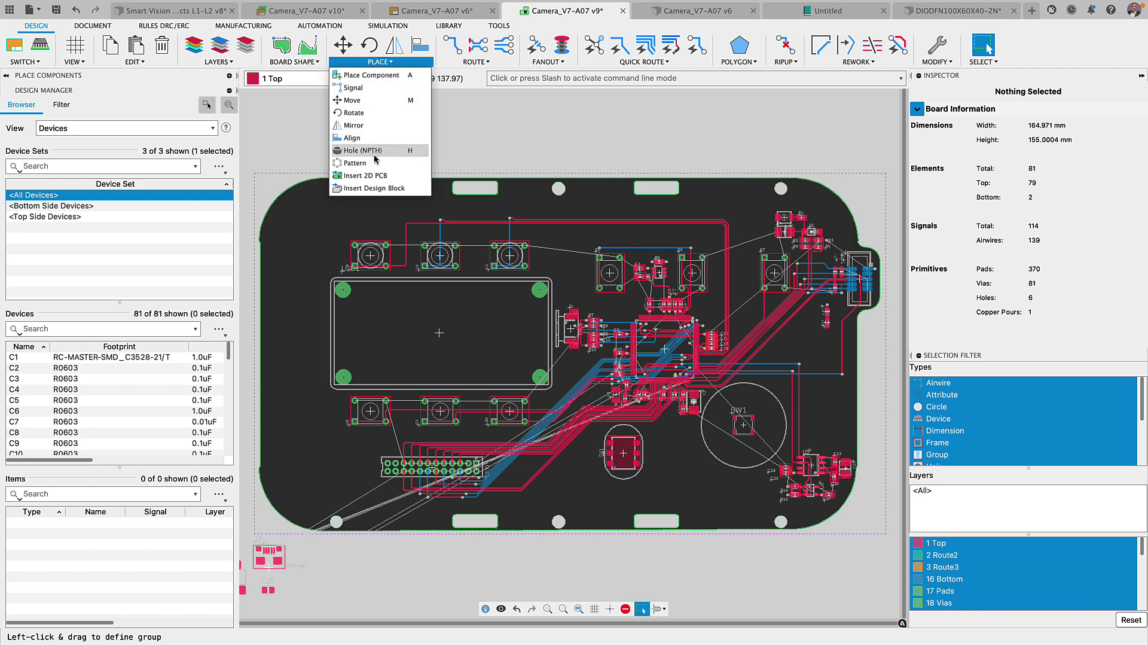
click(372, 175)
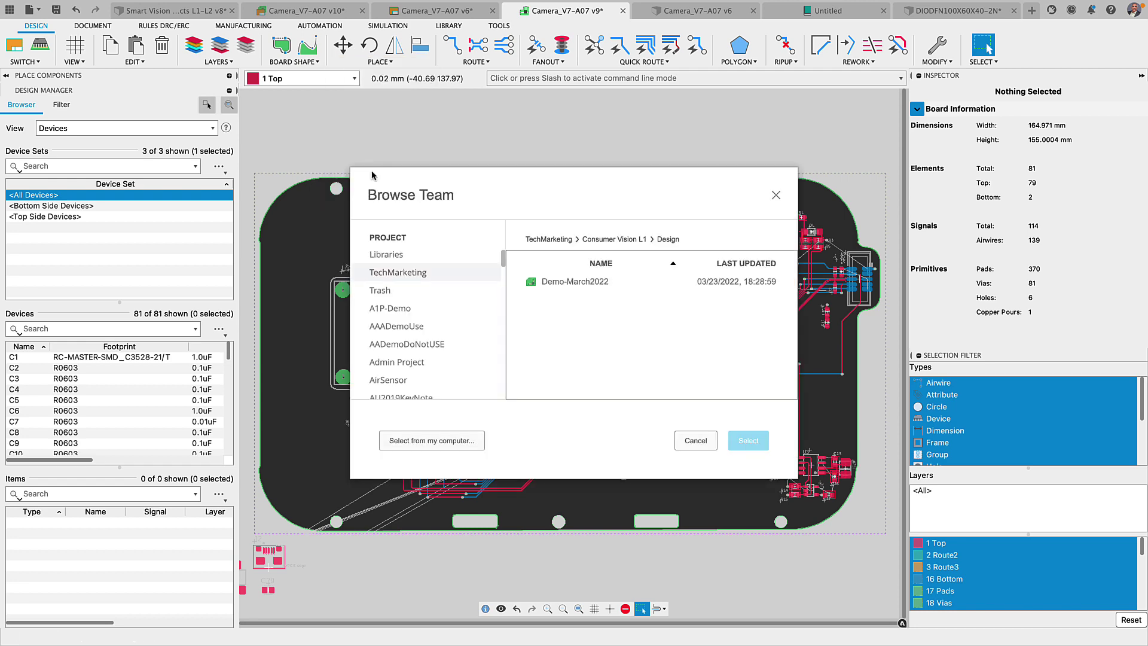
click(544, 281)
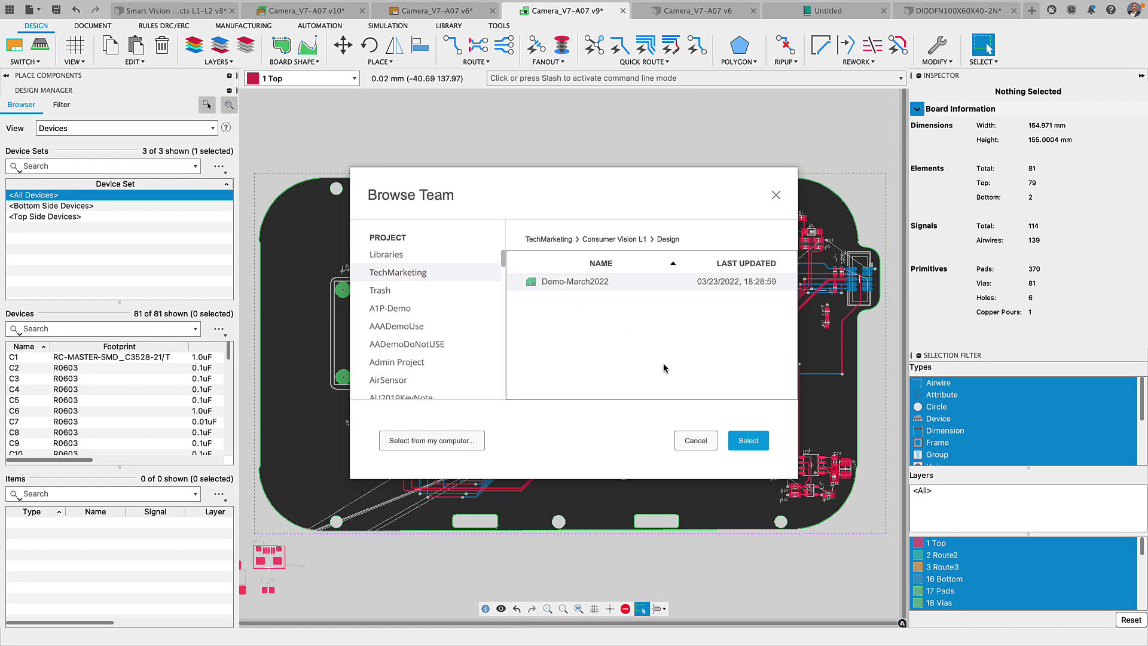
click(745, 441)
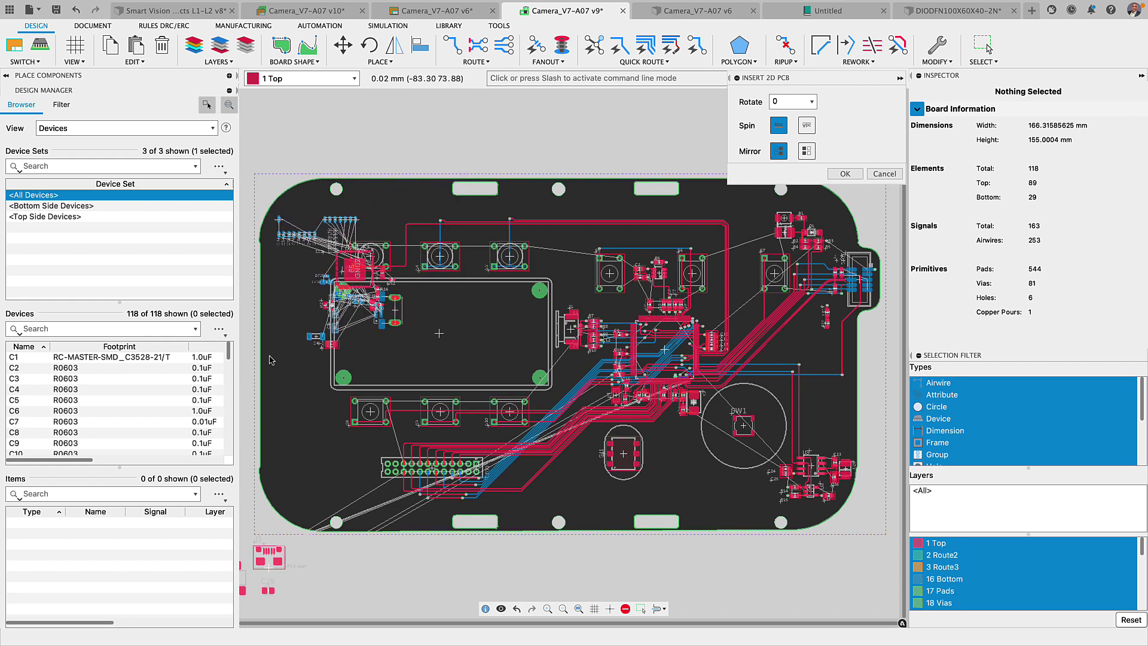
right_click(269, 360)
right_click(393, 329)
click(392, 328)
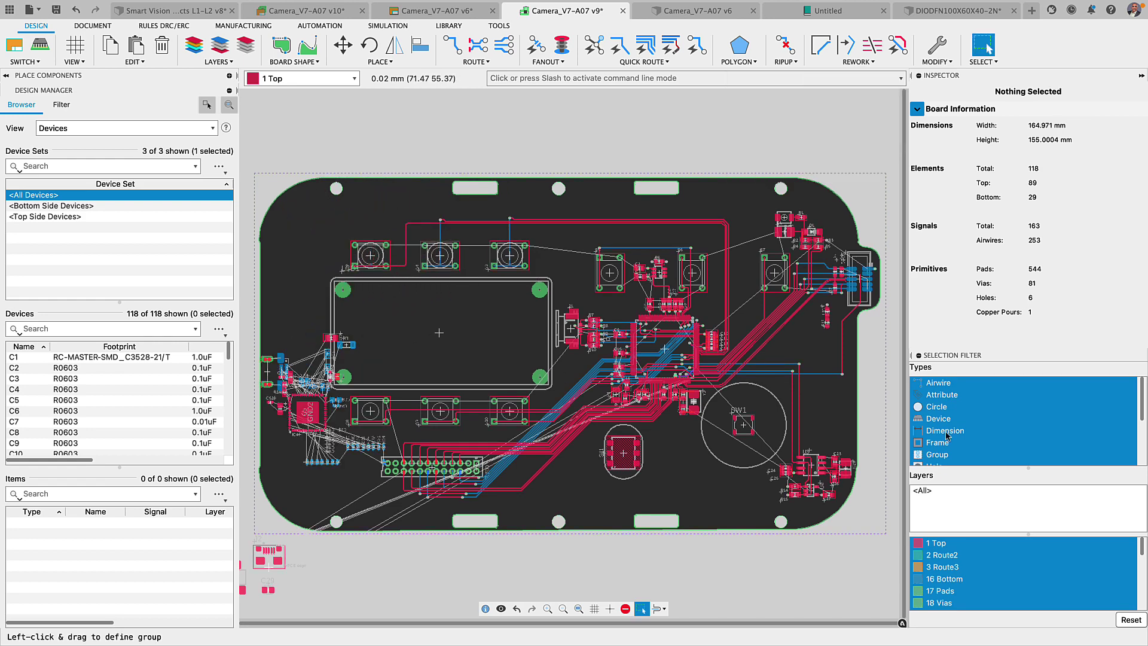
With the selection filter set to Device, group FB1, F2, IC5 and nearby parts and move them.
click(942, 418)
scroll(435, 387, up, 5)
drag(411, 412, 662, 185)
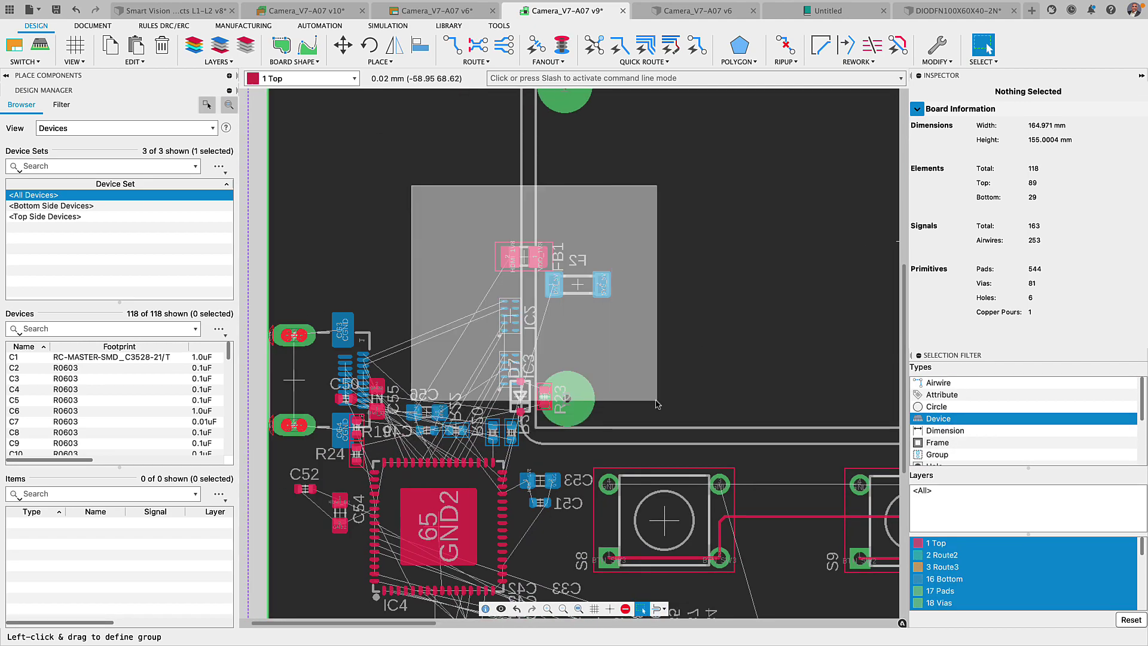
key(m)
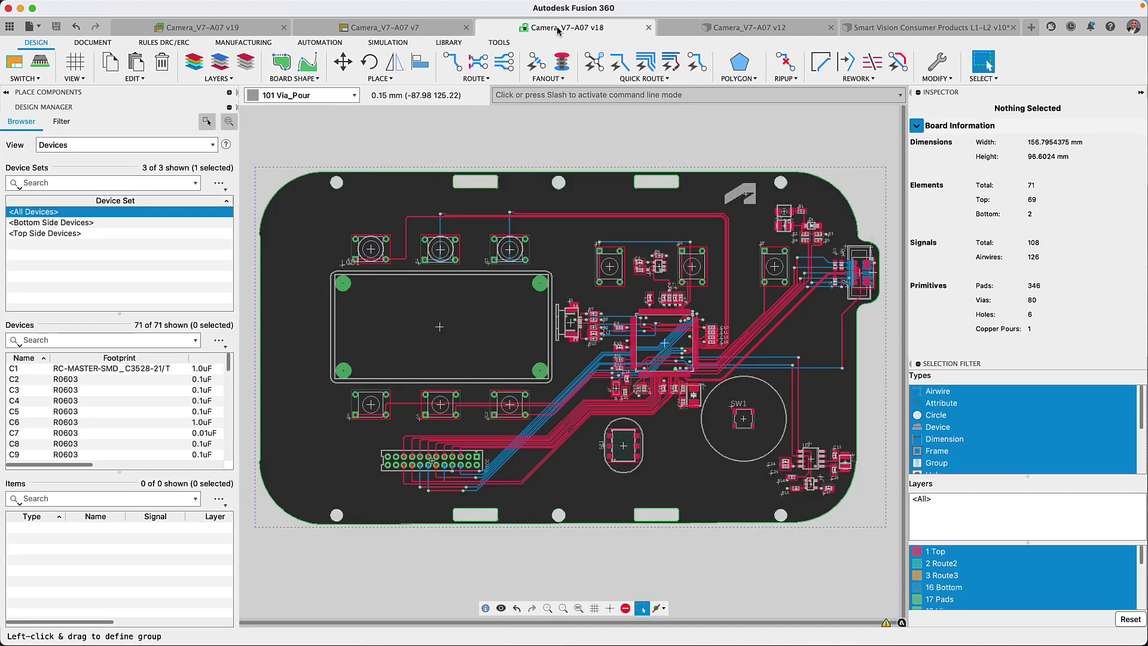
Make the Via_Pour guide layer 101 visible in the layer settings.
key(l)
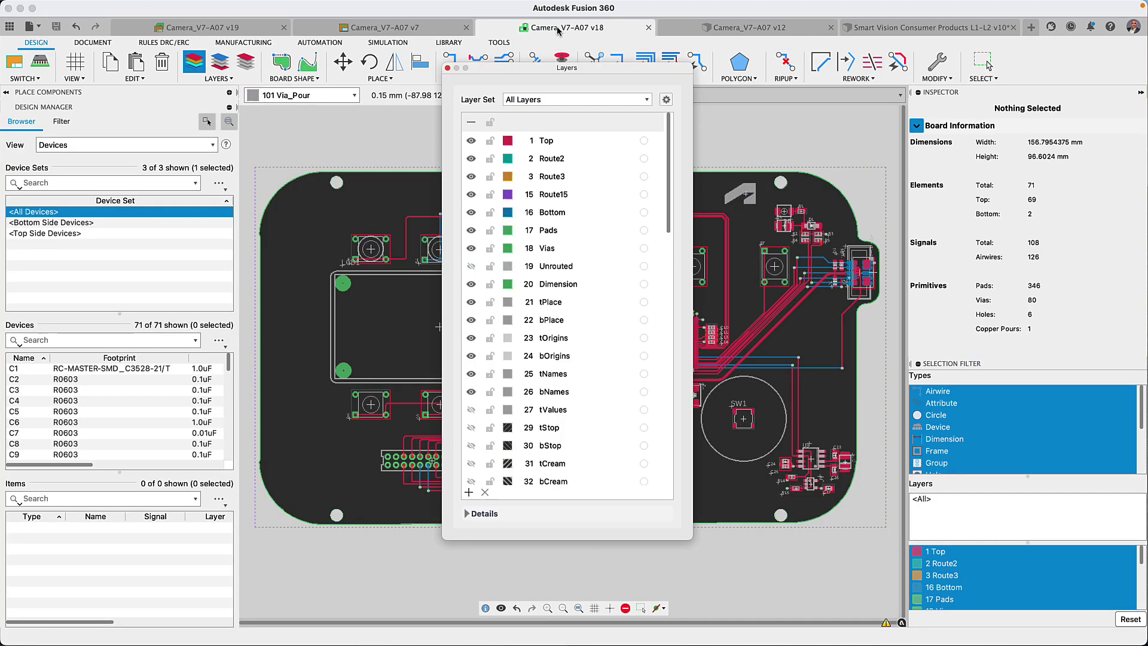
scroll(673, 173, down, 10)
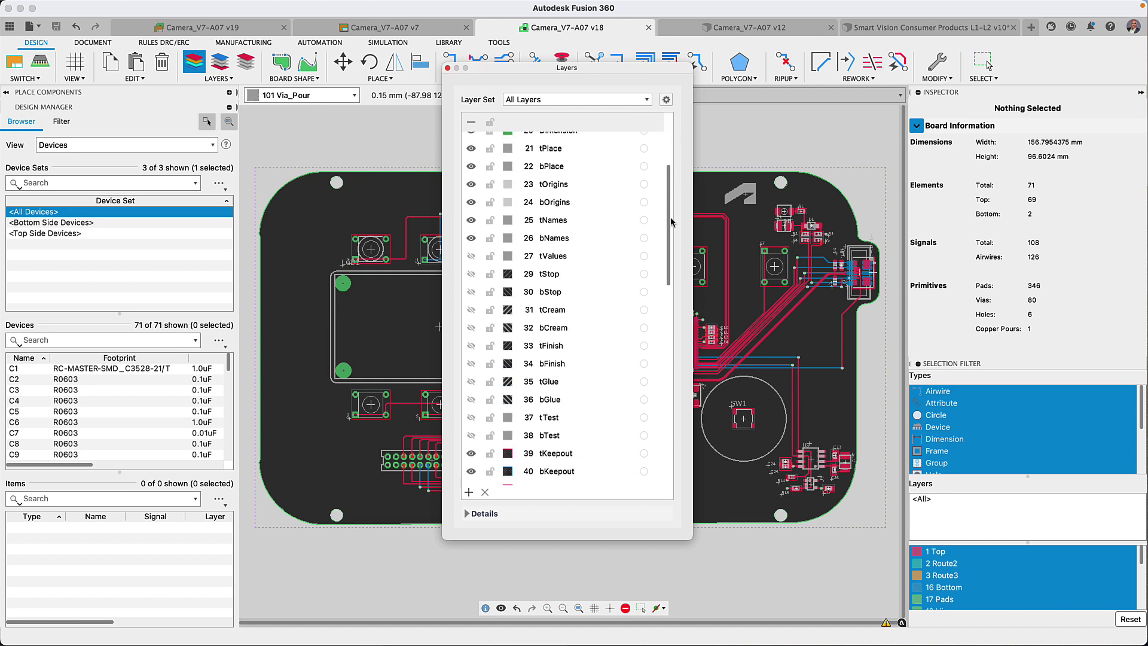
scroll(673, 249, down, 10)
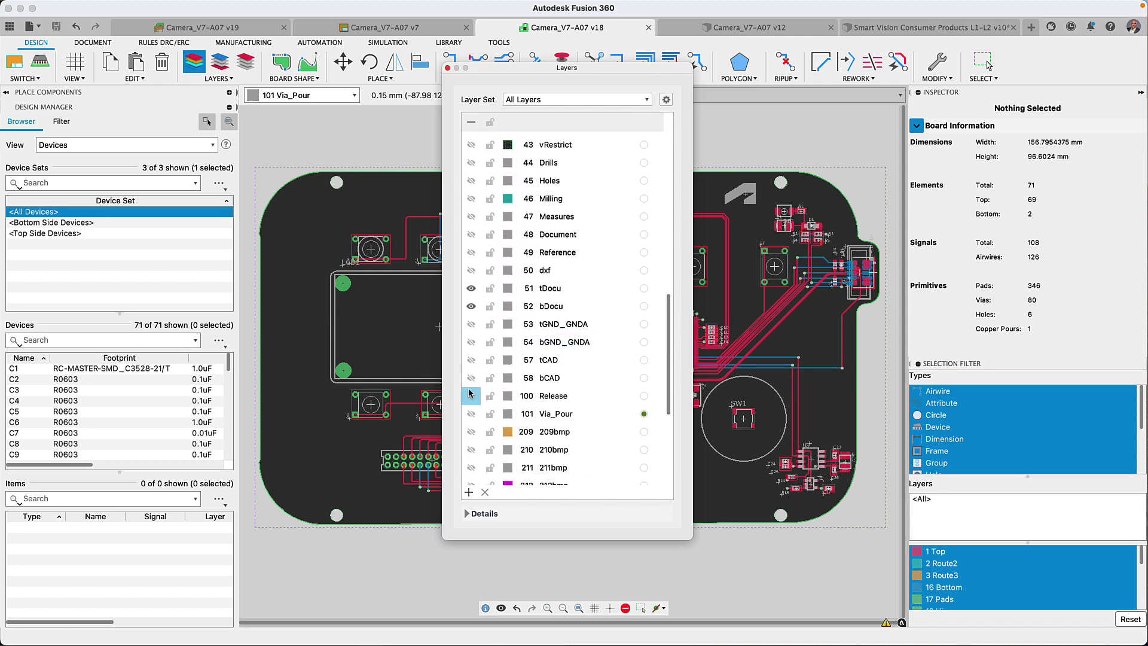
click(468, 414)
key(Escape)
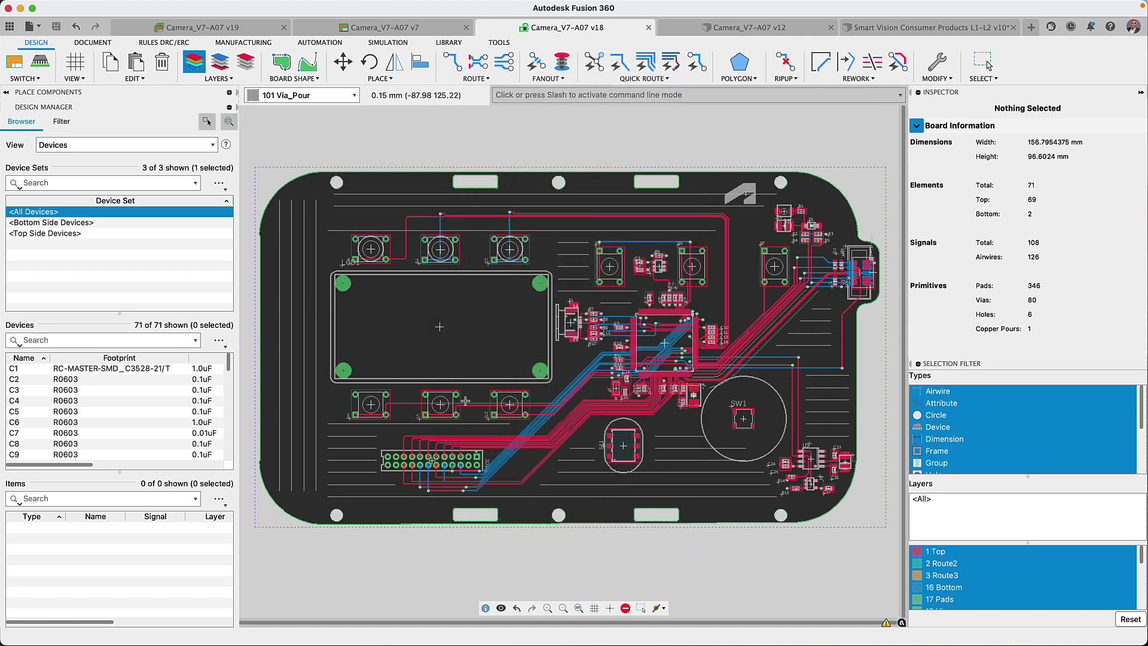
Run create_drill_line_array.ulp with guide layer 101, DRC vias, 1000 holes and signal GND.
key(ctrl+u)
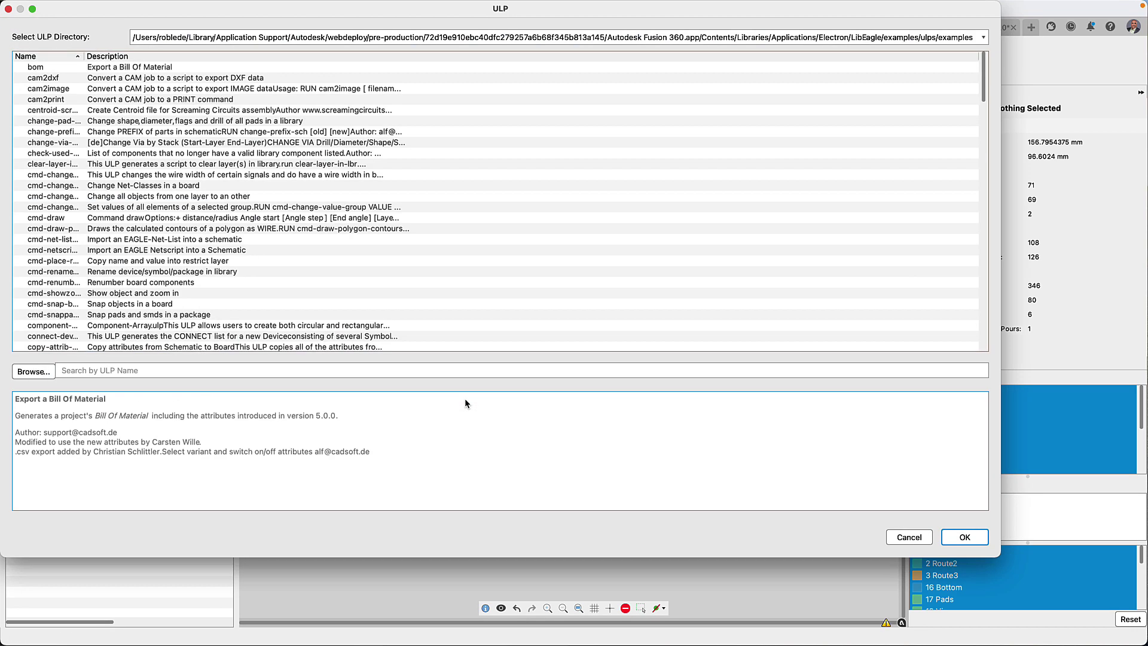
click(34, 372)
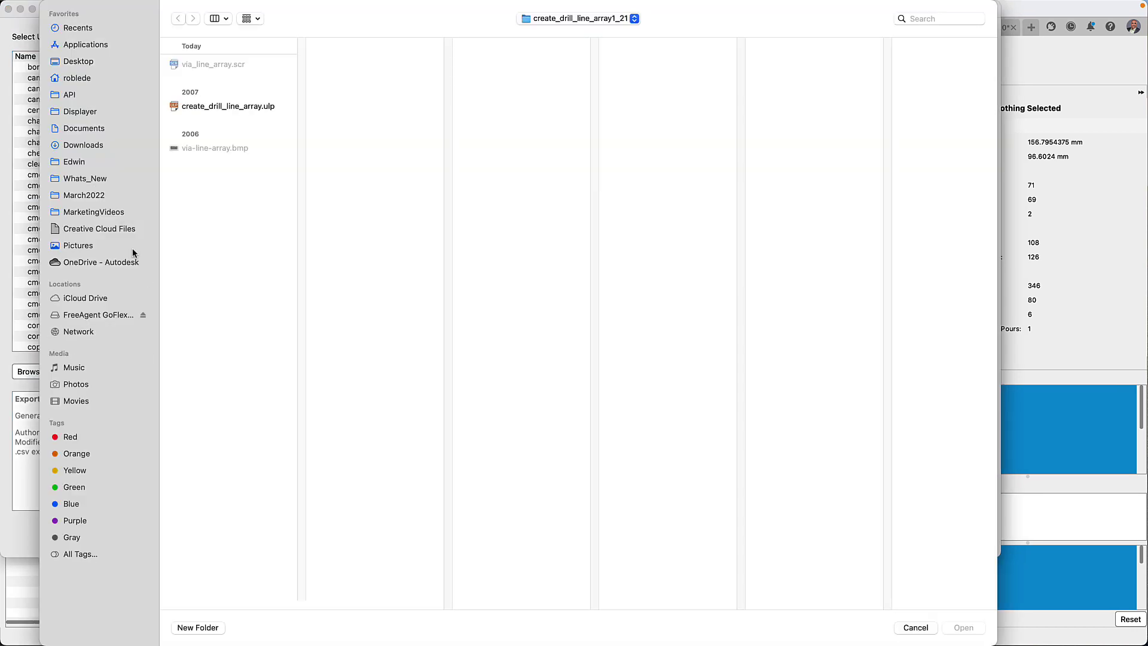
click(209, 107)
click(955, 627)
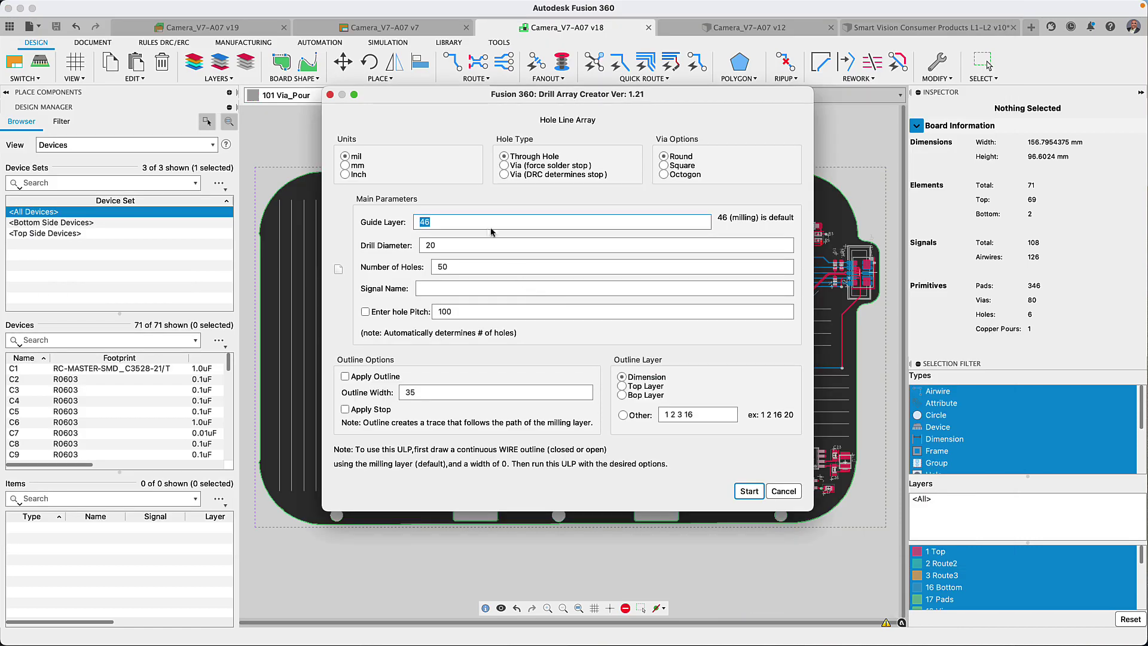
text(101)
click(504, 174)
double_click(441, 268)
text(100)
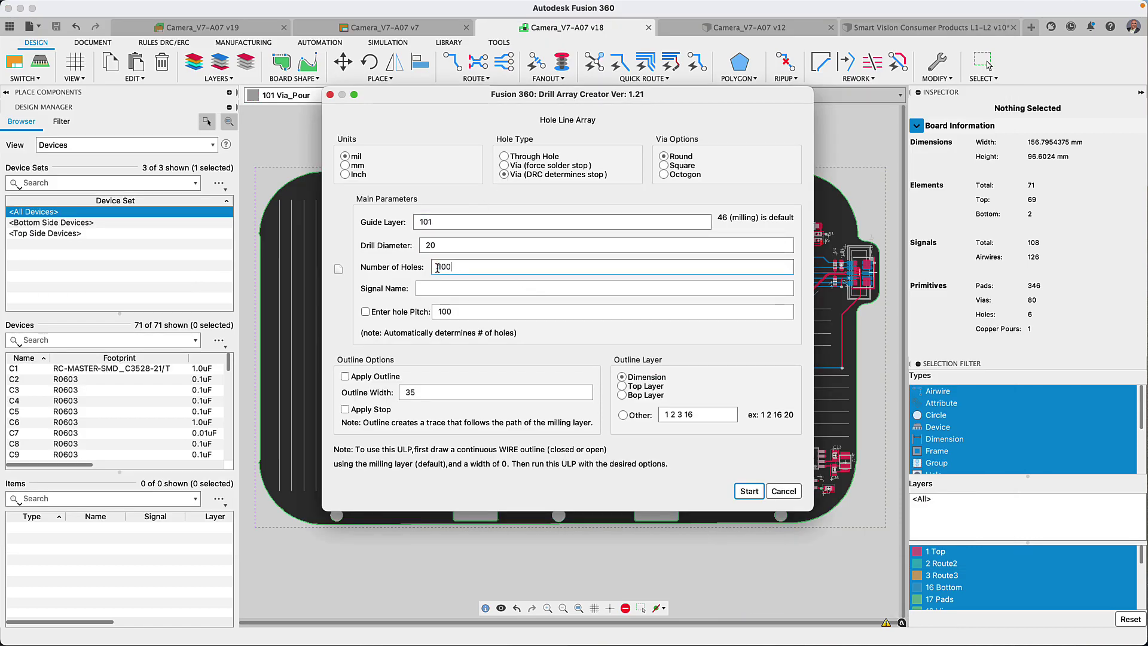
text(0)
click(436, 289)
text(GND)
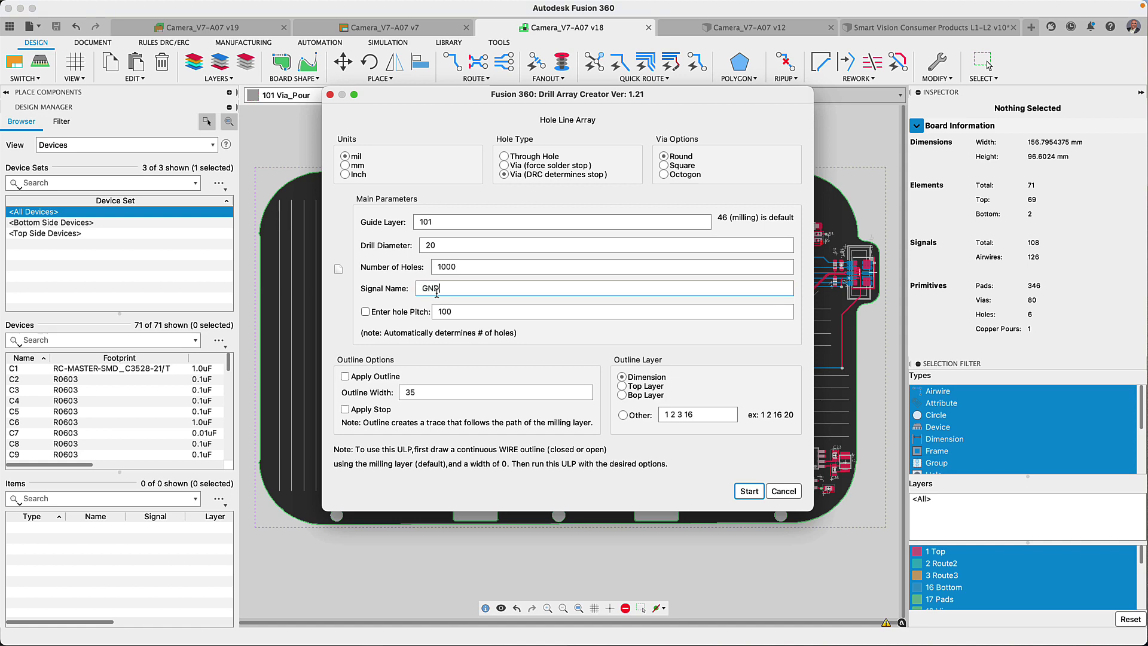
click(756, 493)
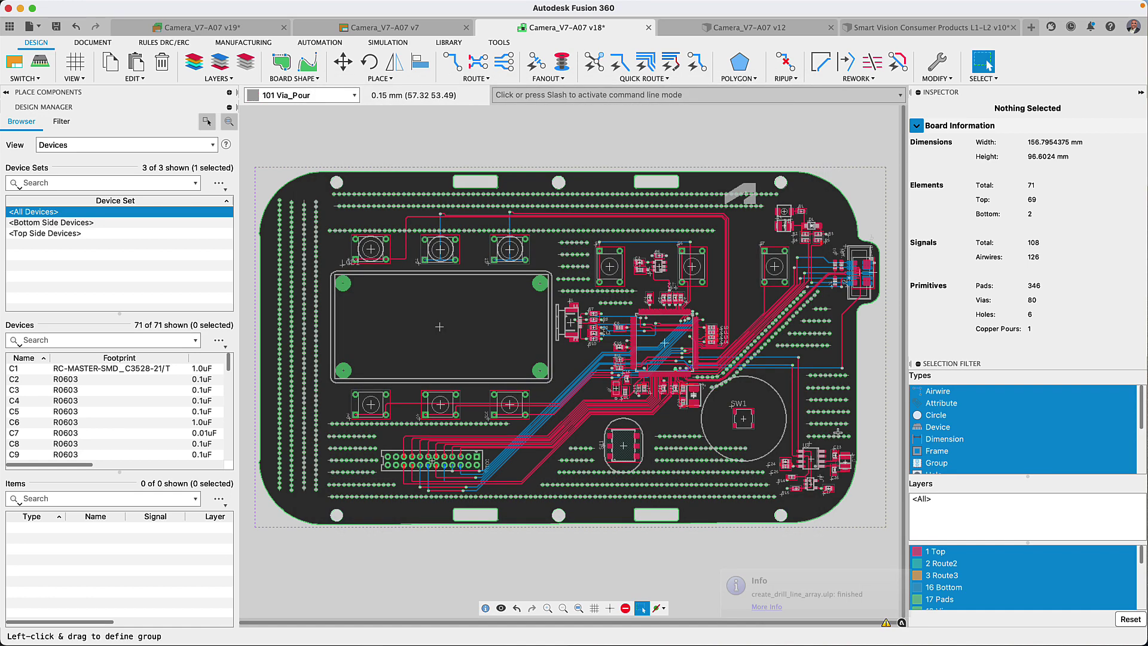
Reopen and close the layer settings, then push the via-filled board to the 3D PCB.
click(194, 62)
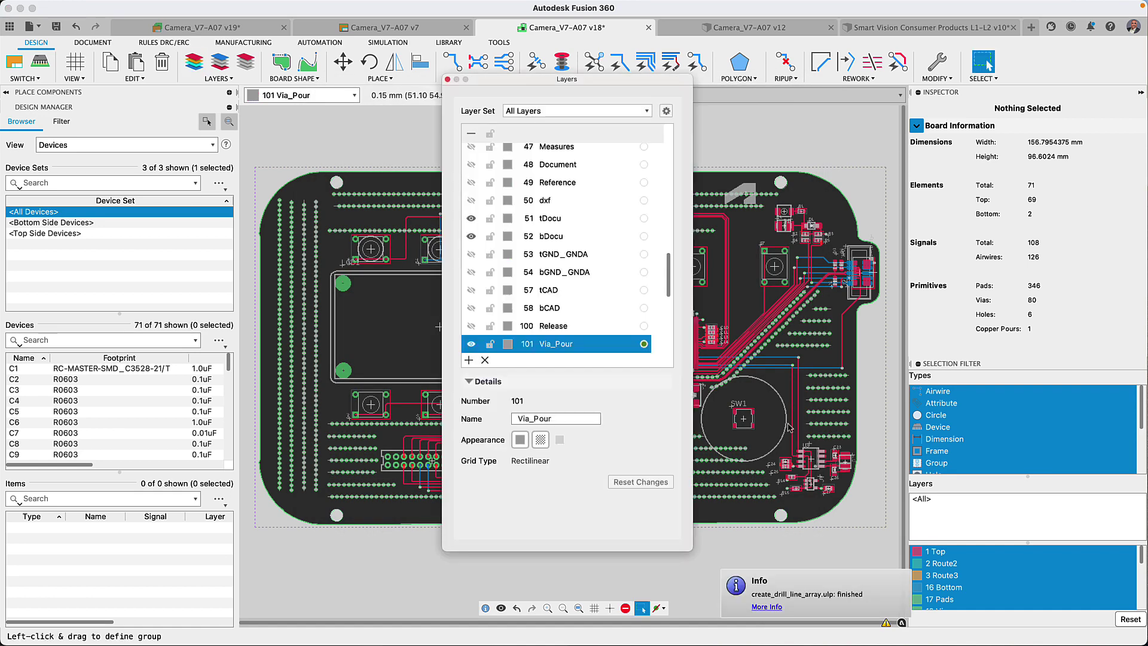
click(447, 79)
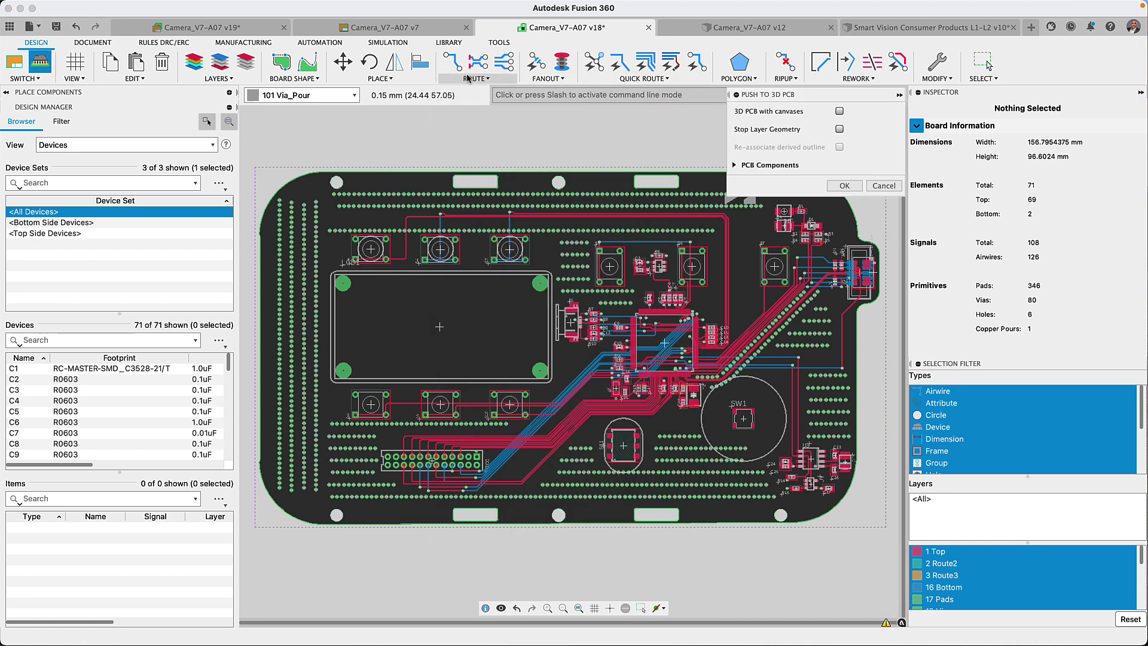
click(840, 186)
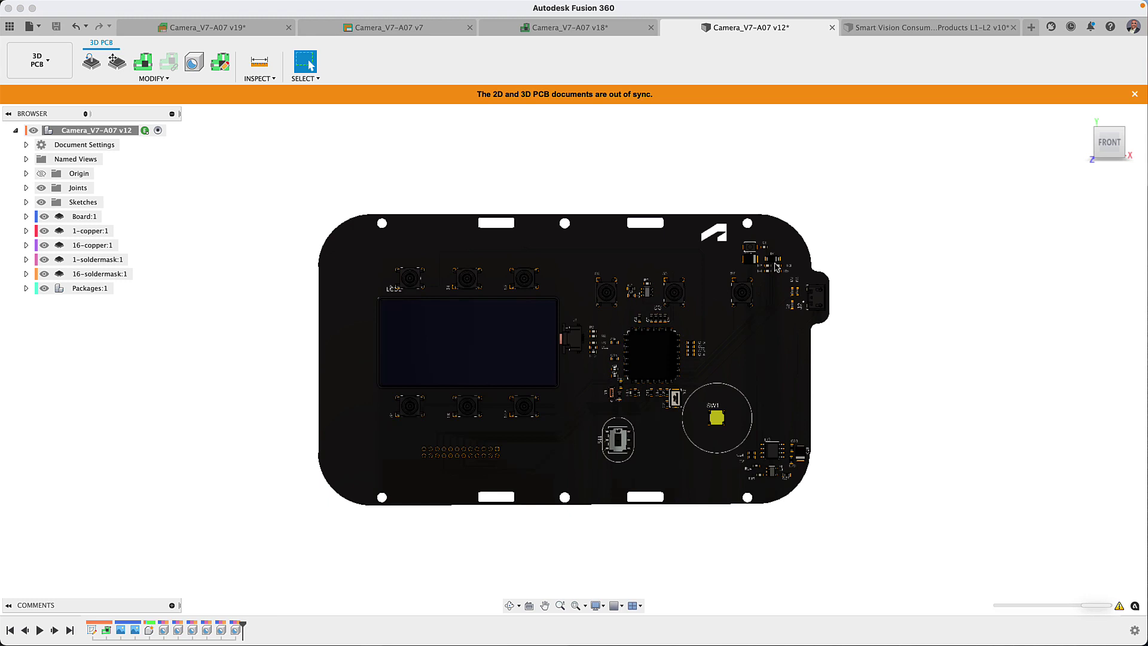
Save the 3D PCB as a version described 'Via Pour', then check the camera assembly.
scroll(771, 263, up, 5)
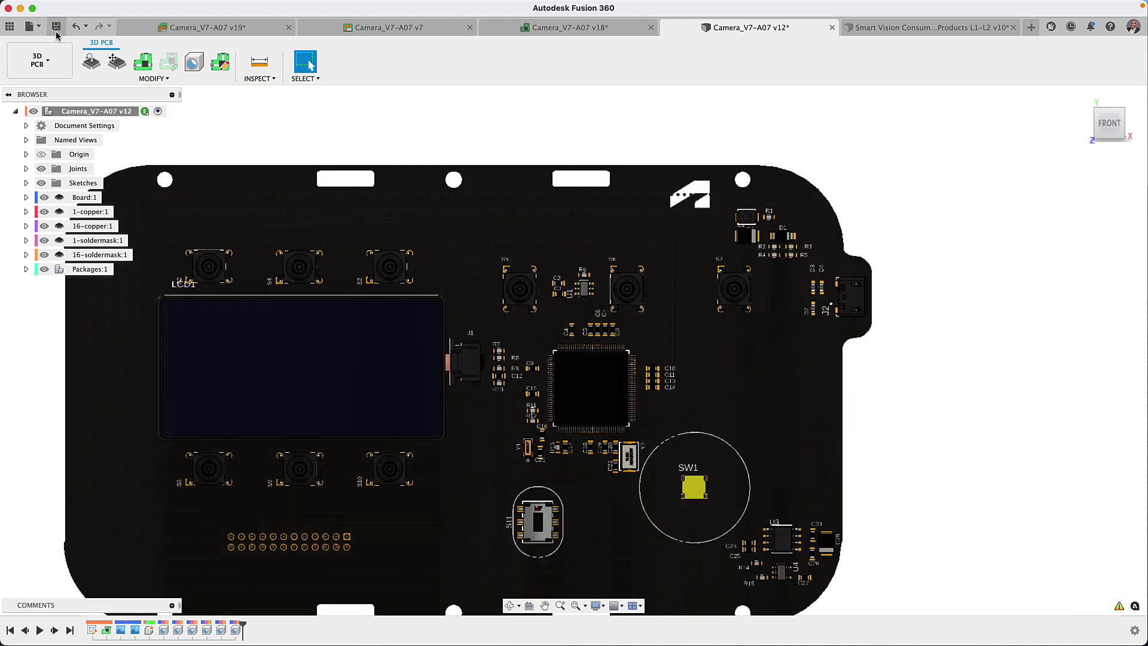
click(56, 26)
text(Via Pour)
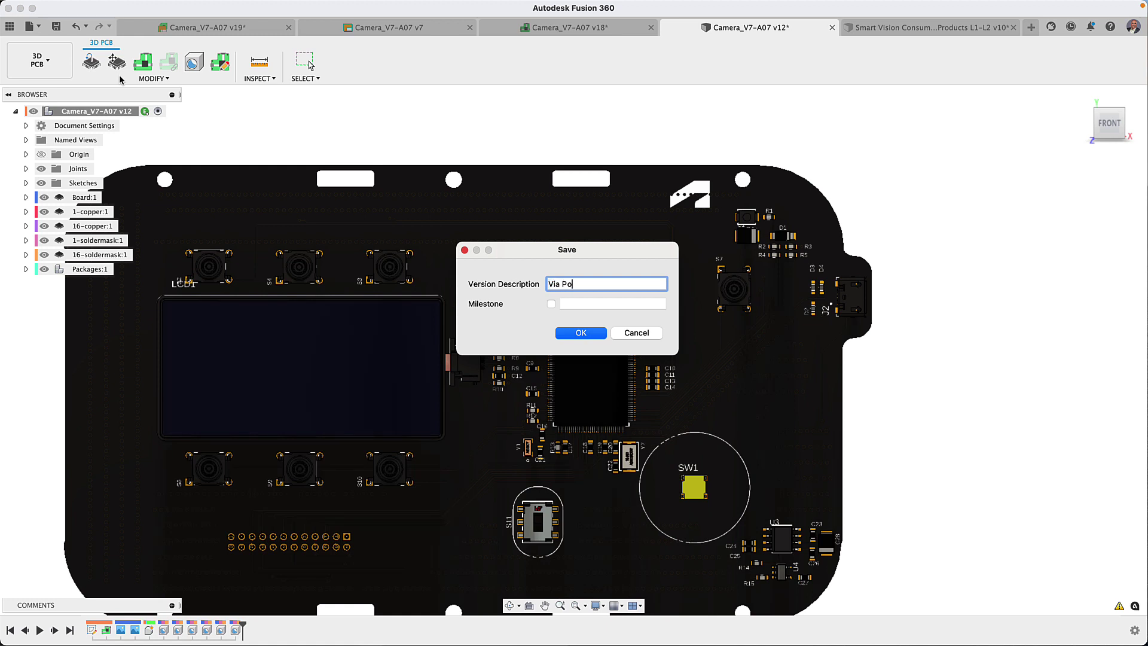
click(568, 334)
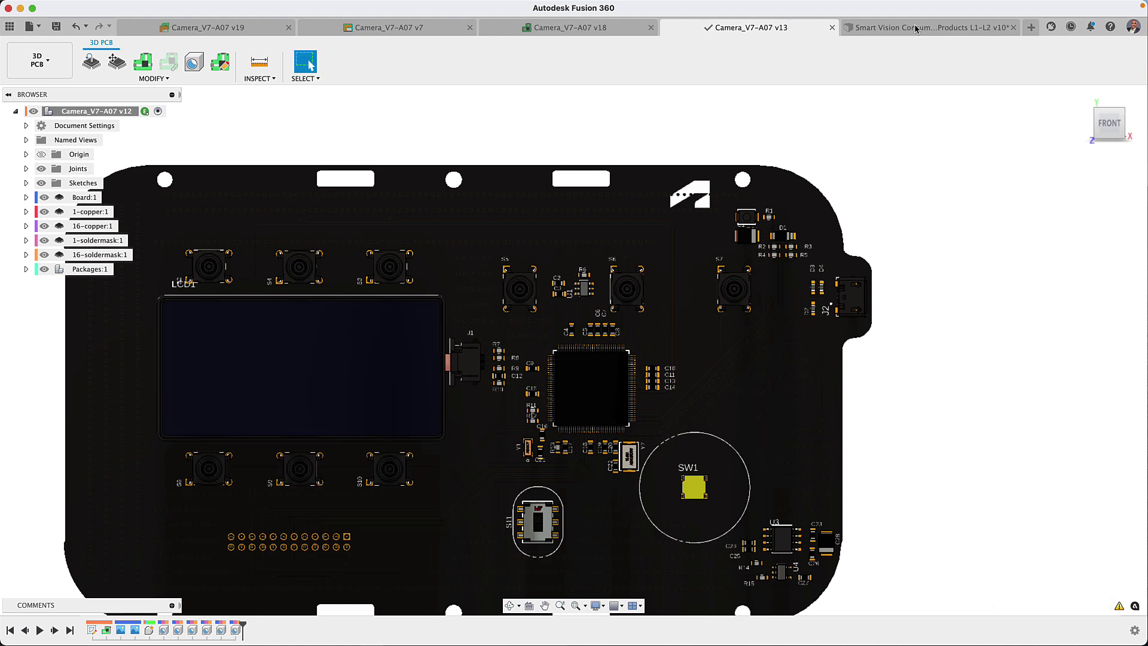
click(916, 29)
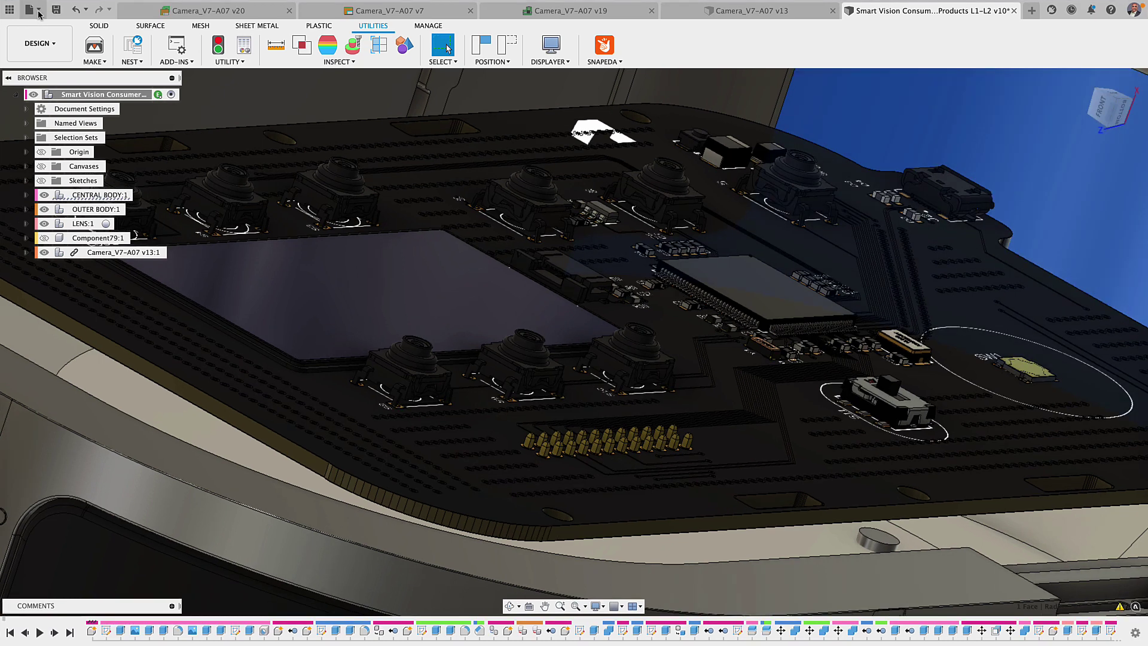
click(39, 13)
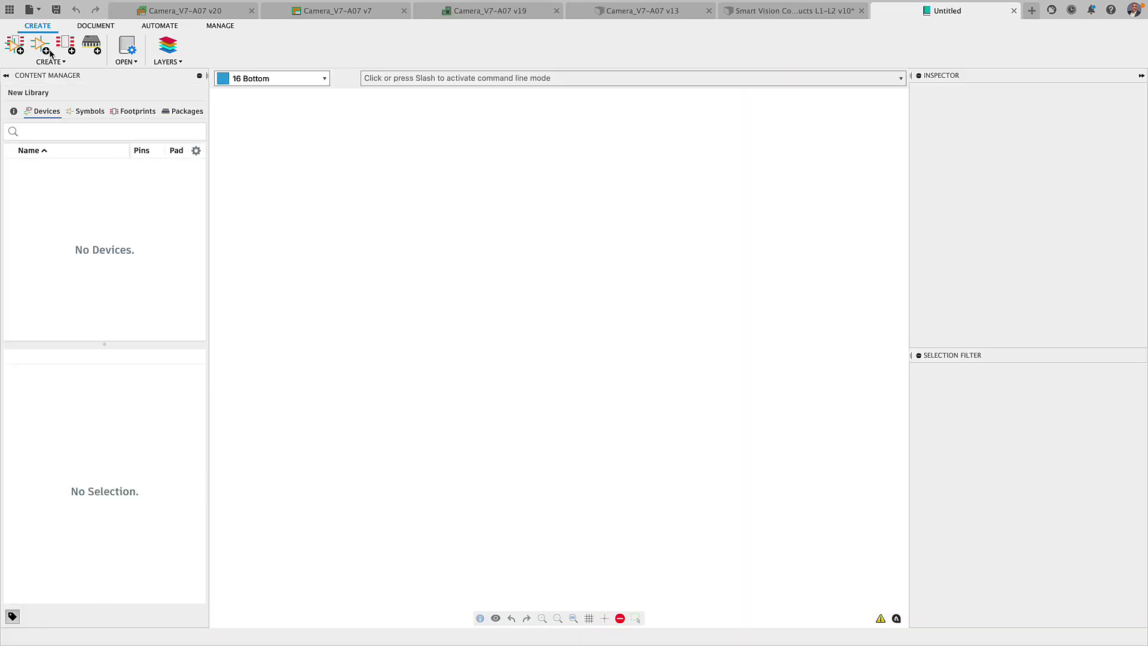
Create a new package and generate a 16-pin DIP Socket model in the Package Generator.
click(89, 47)
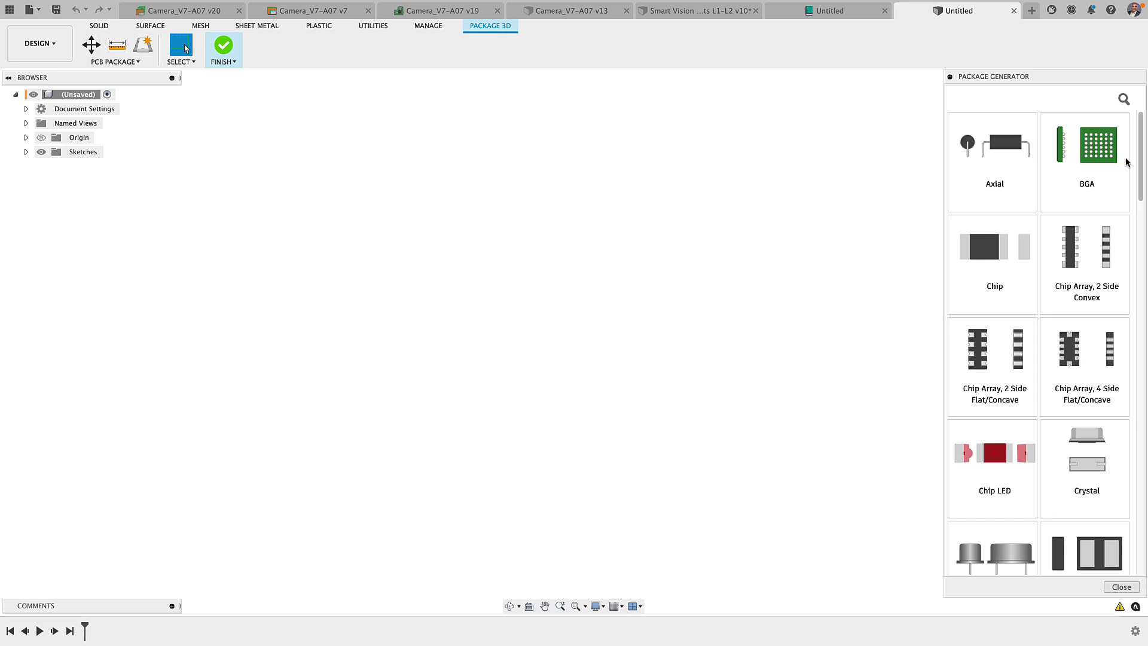
drag(1140, 162, 1142, 240)
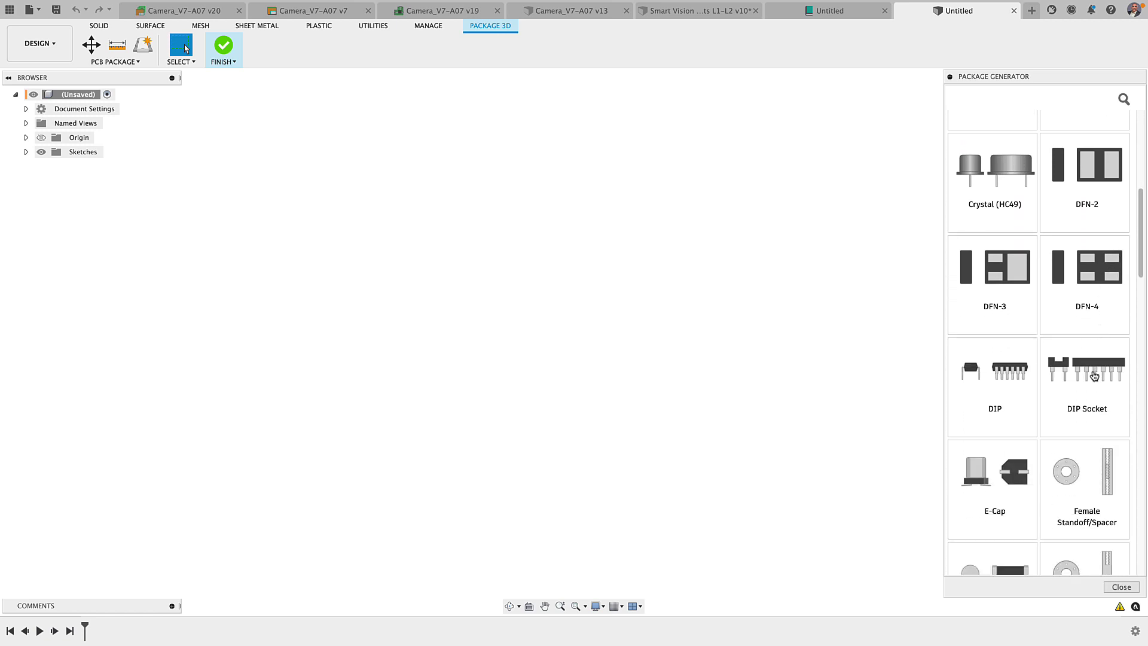
click(1089, 406)
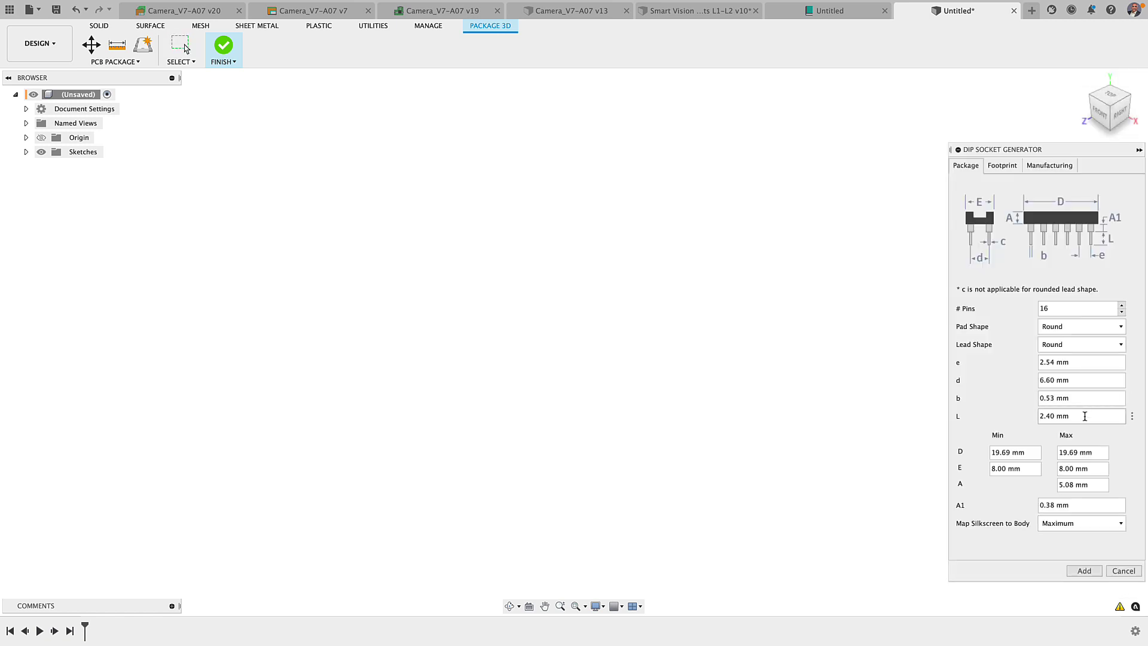
click(1085, 574)
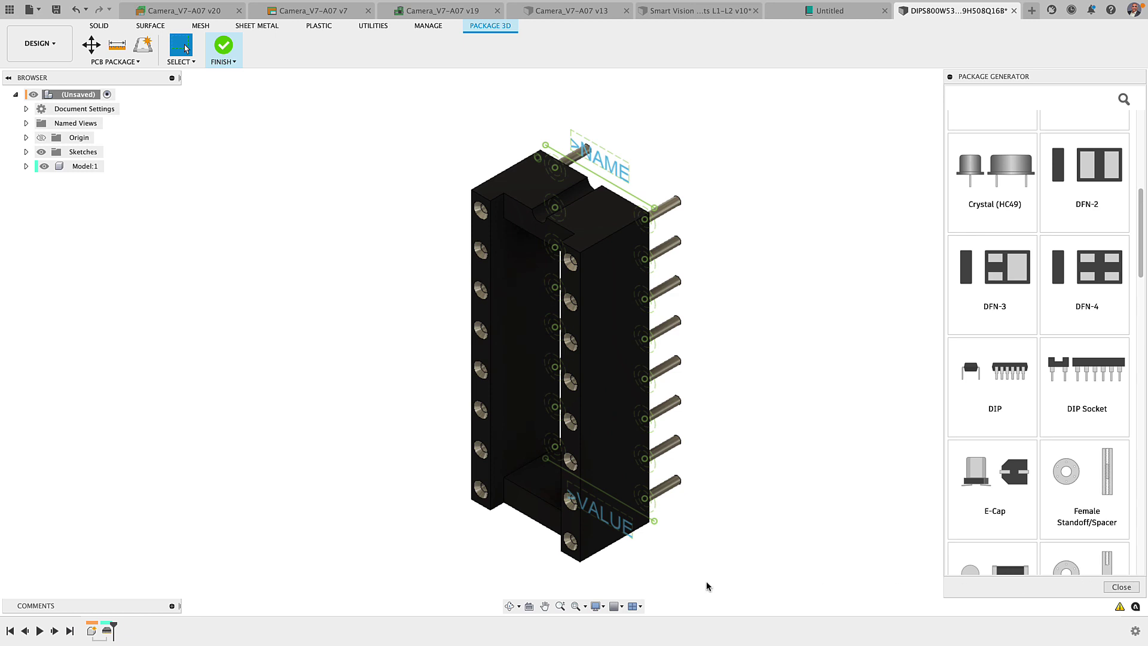
Change the DIP socket leads to Rectangle, then regenerate the package as a DFN-2 diode.
double_click(106, 632)
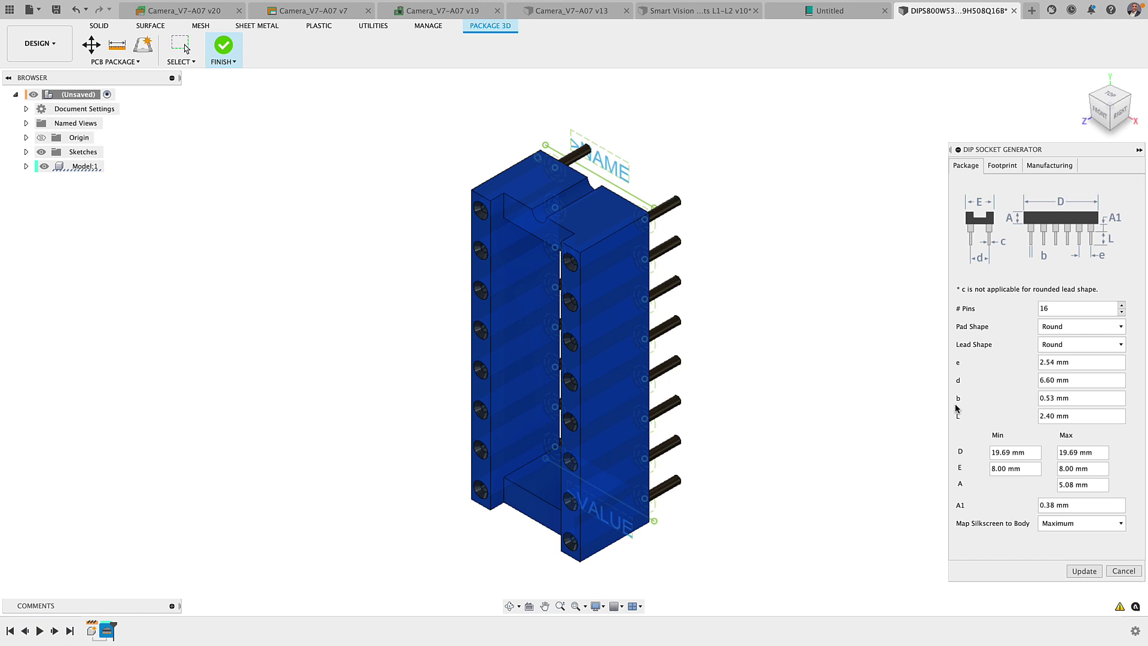
click(1120, 348)
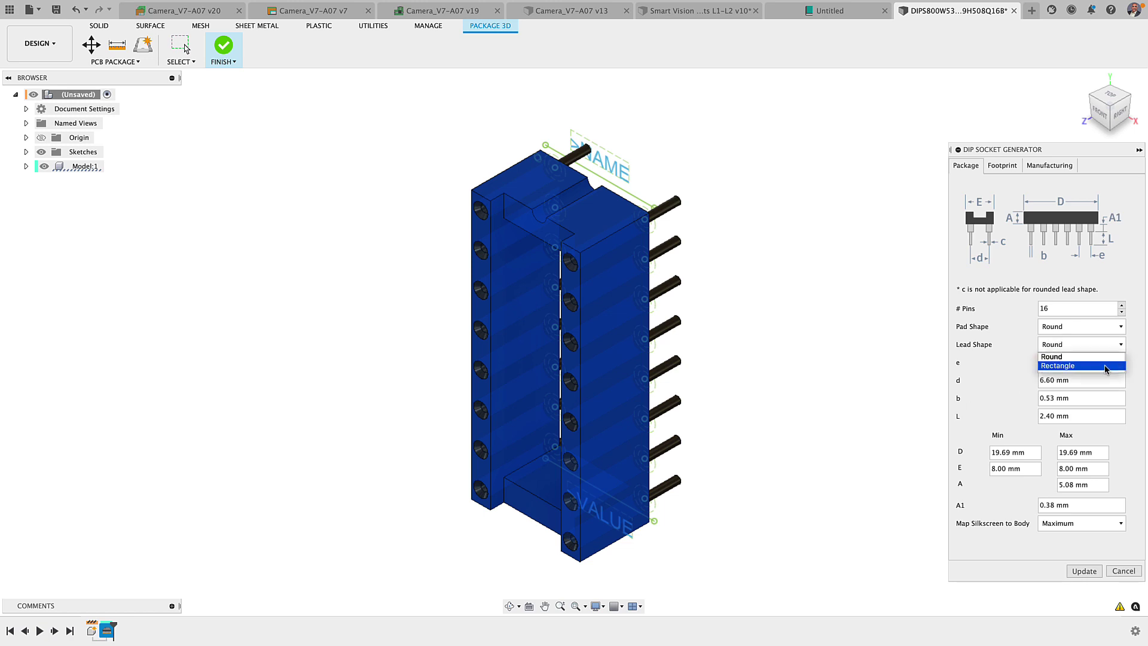
click(1103, 364)
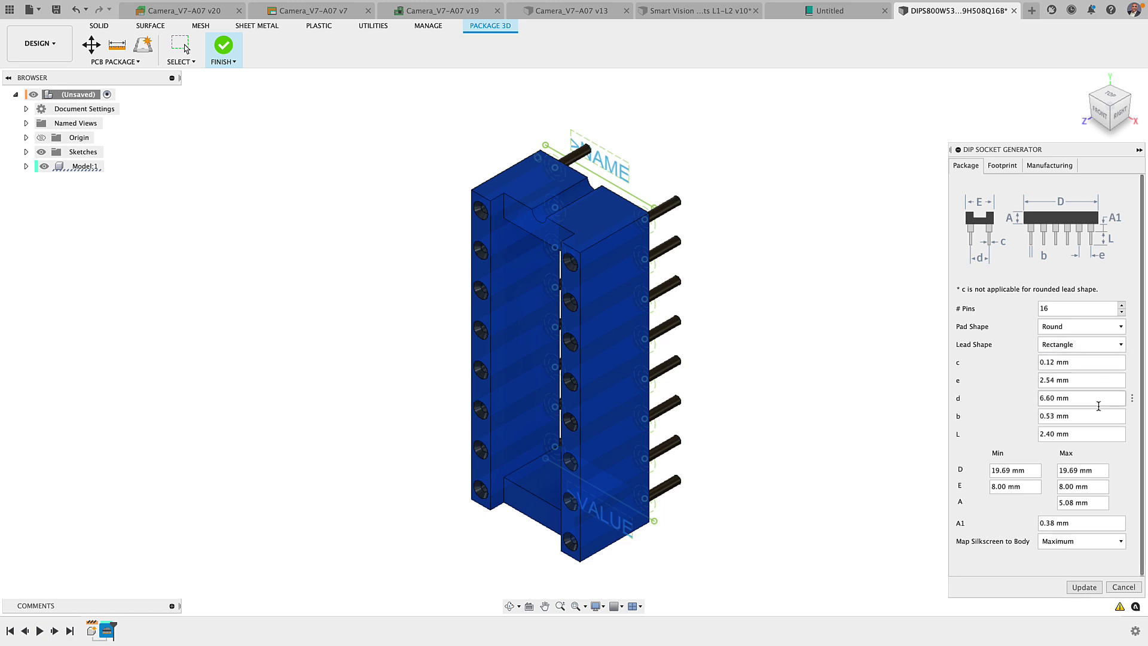
click(1084, 587)
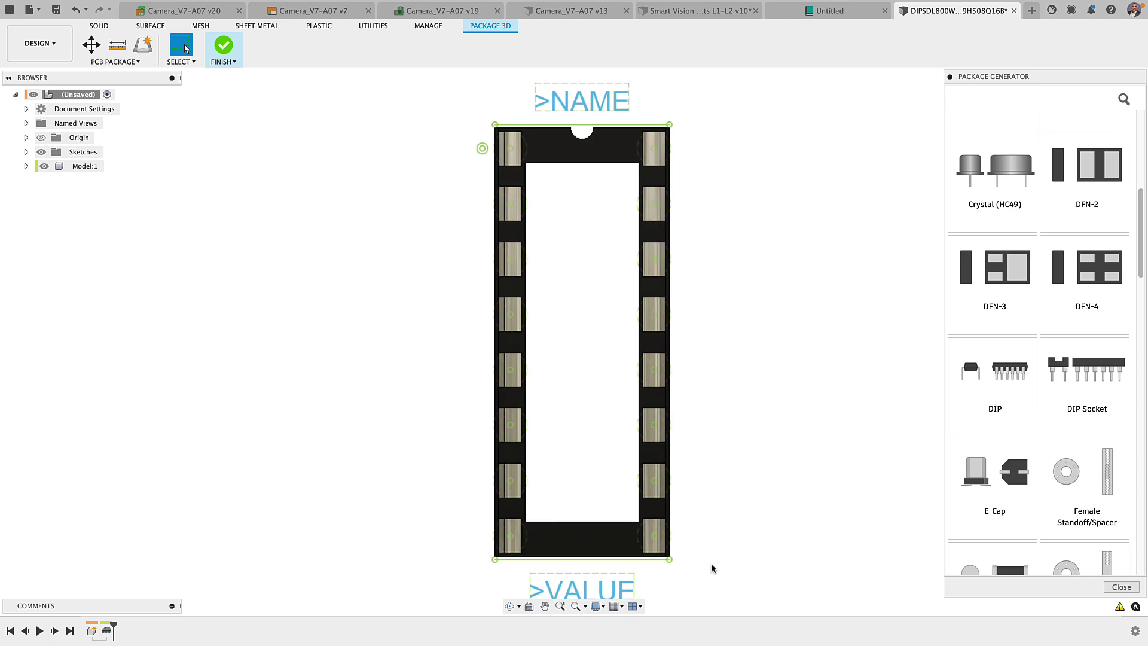
shift+middle_drag(711, 567, 692, 513)
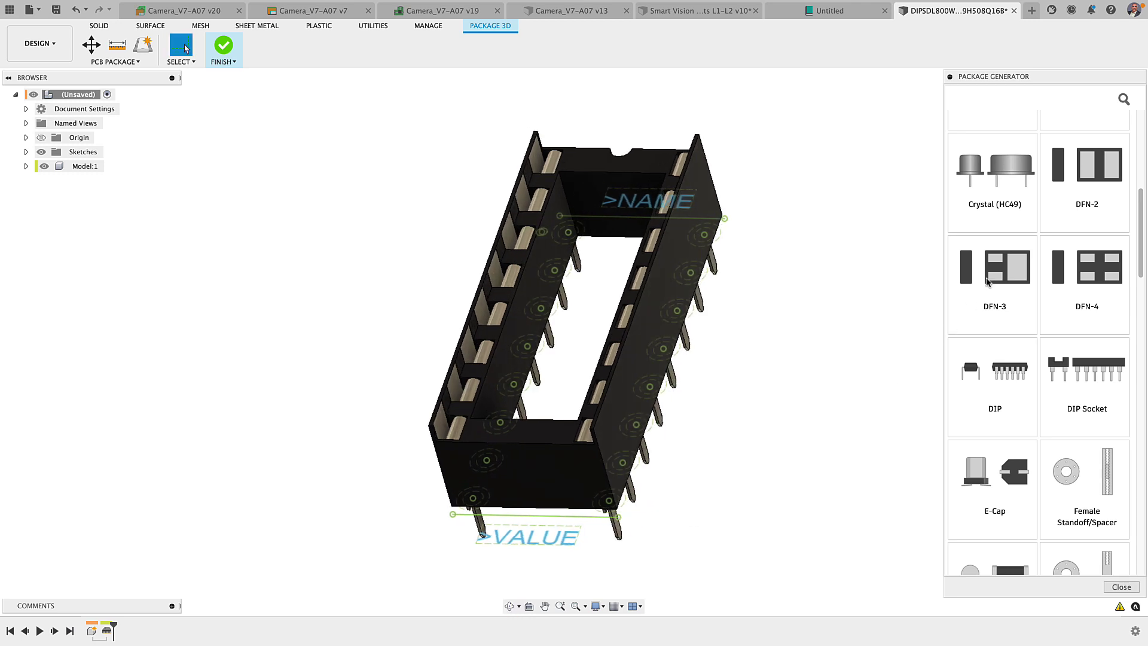
click(1085, 187)
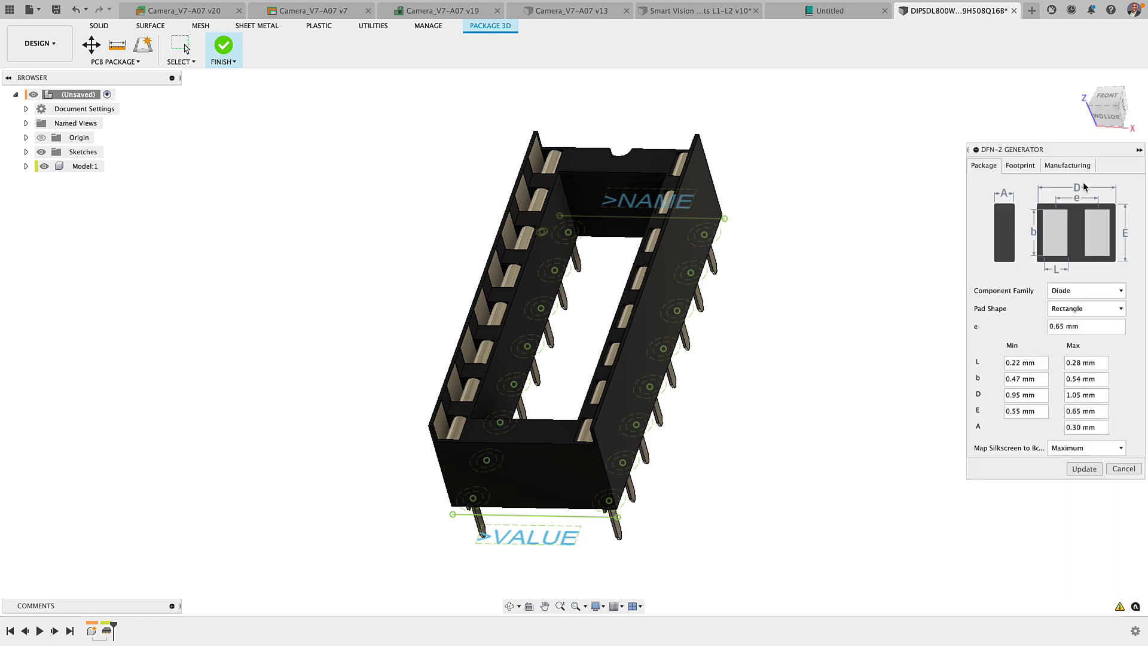
click(1094, 472)
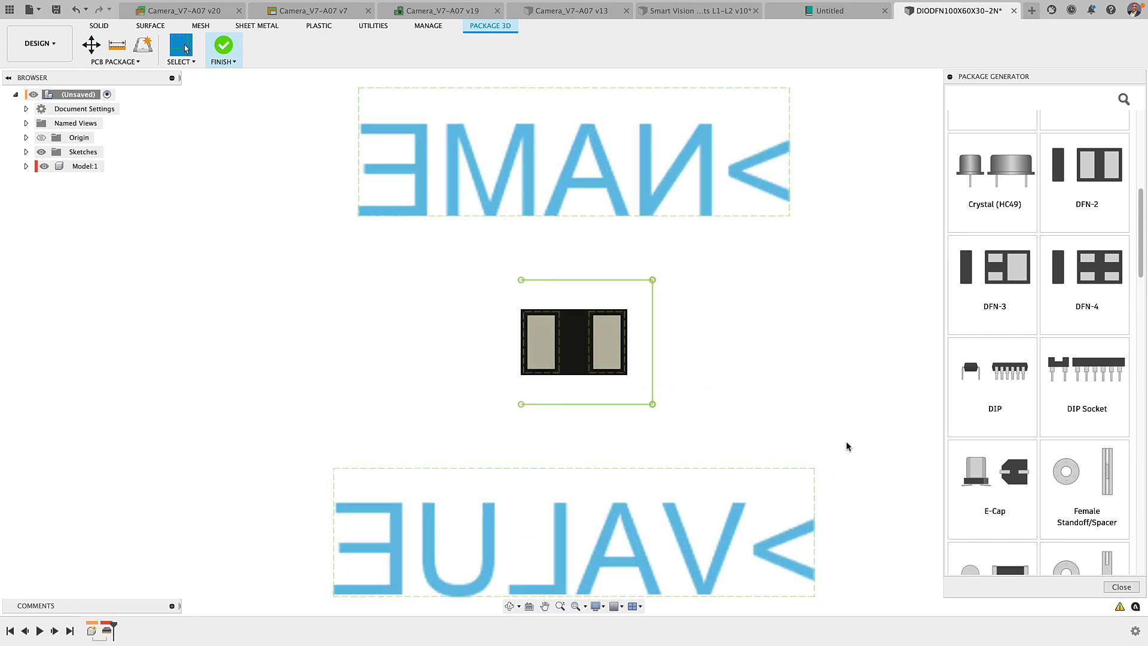
Give the DFN-2 diode package rounded-rectangle pads.
scroll(686, 411, up, 3)
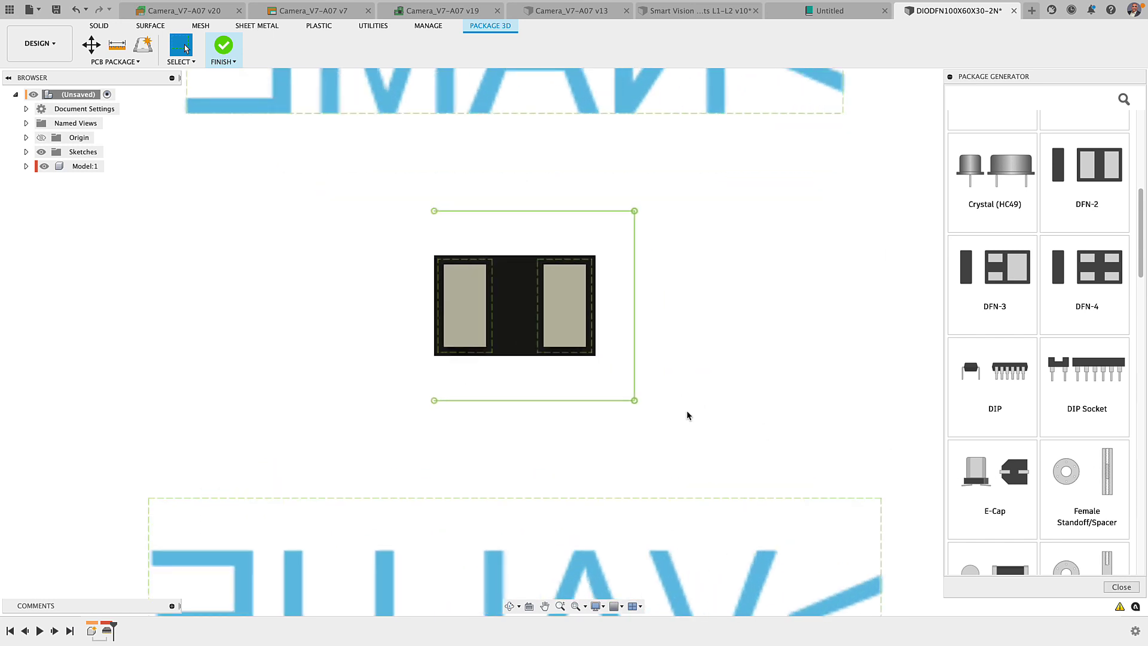
double_click(112, 622)
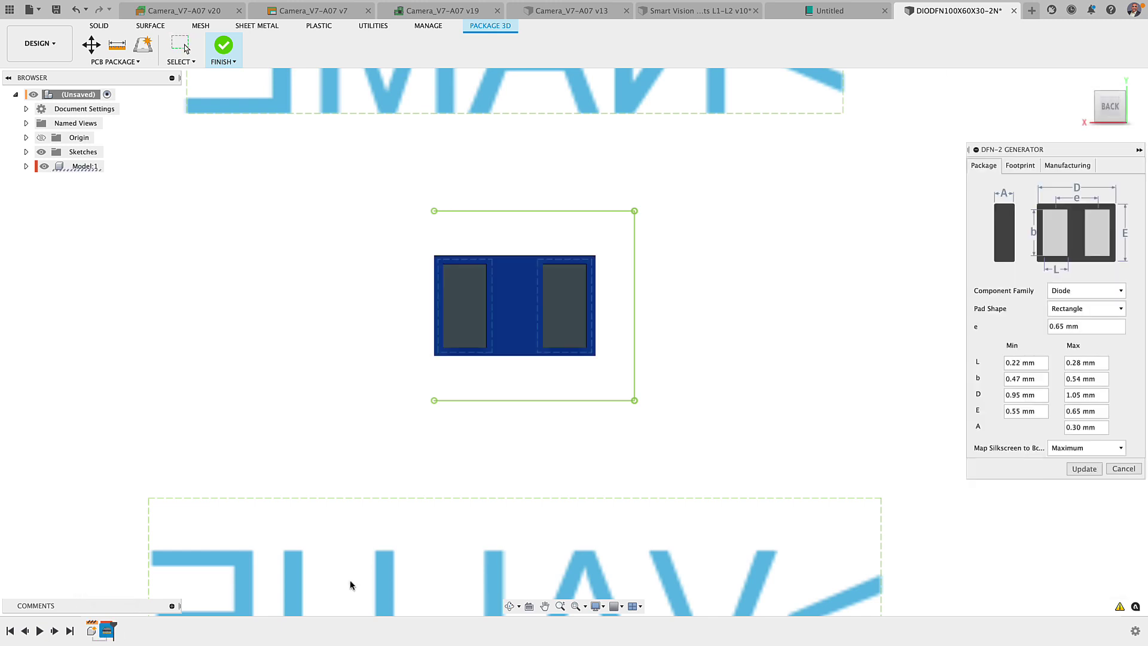
click(1117, 309)
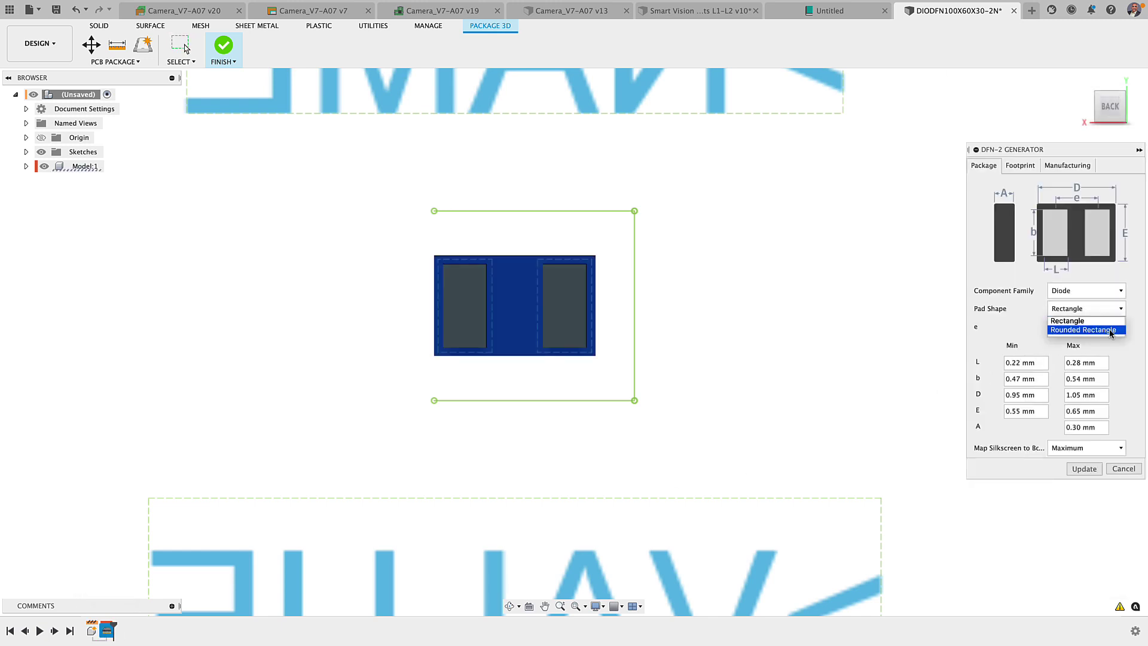
click(1110, 329)
click(1094, 489)
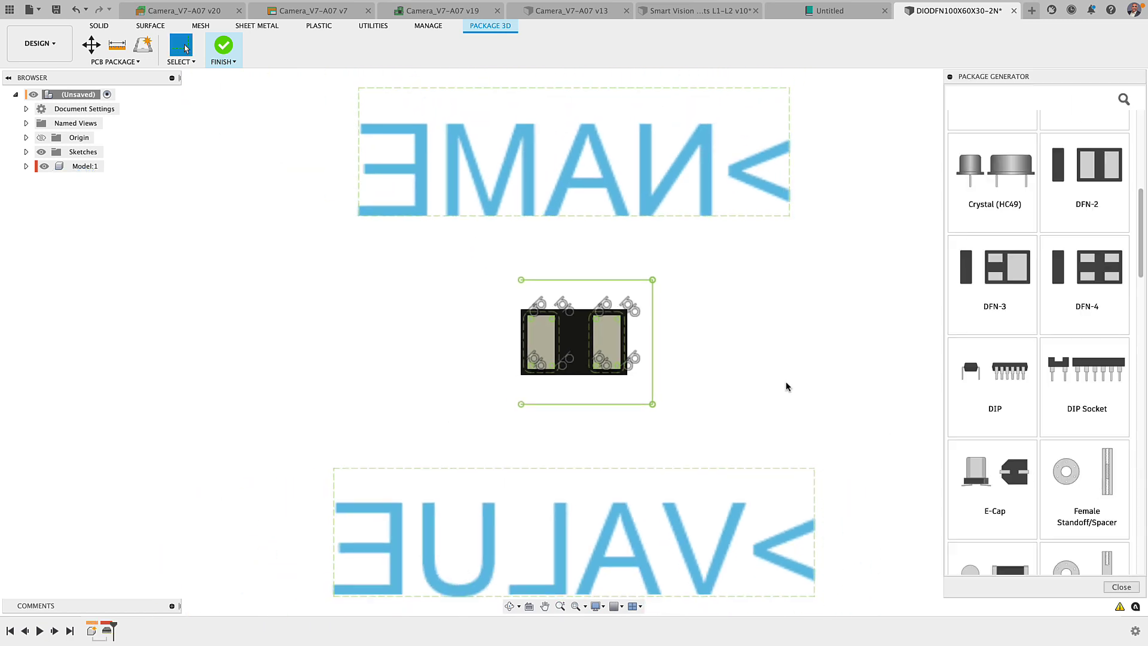
Regenerate the package as a four-pad DFN-4 with rounded-rectangle pads.
scroll(625, 363, up, 5)
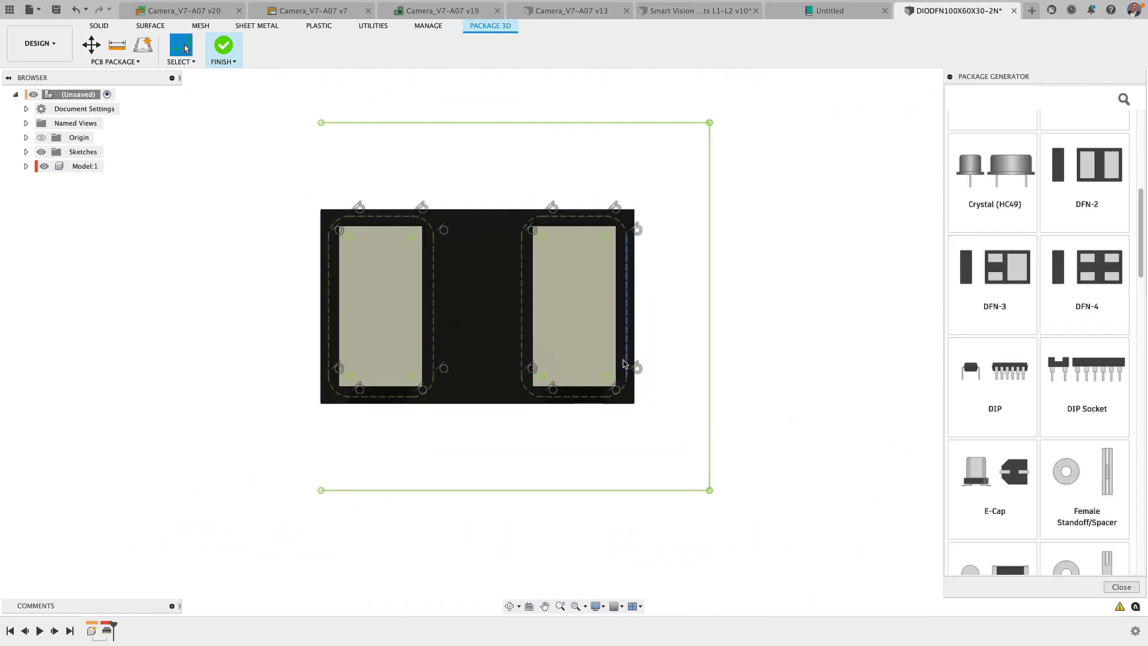
scroll(624, 363, up, 2)
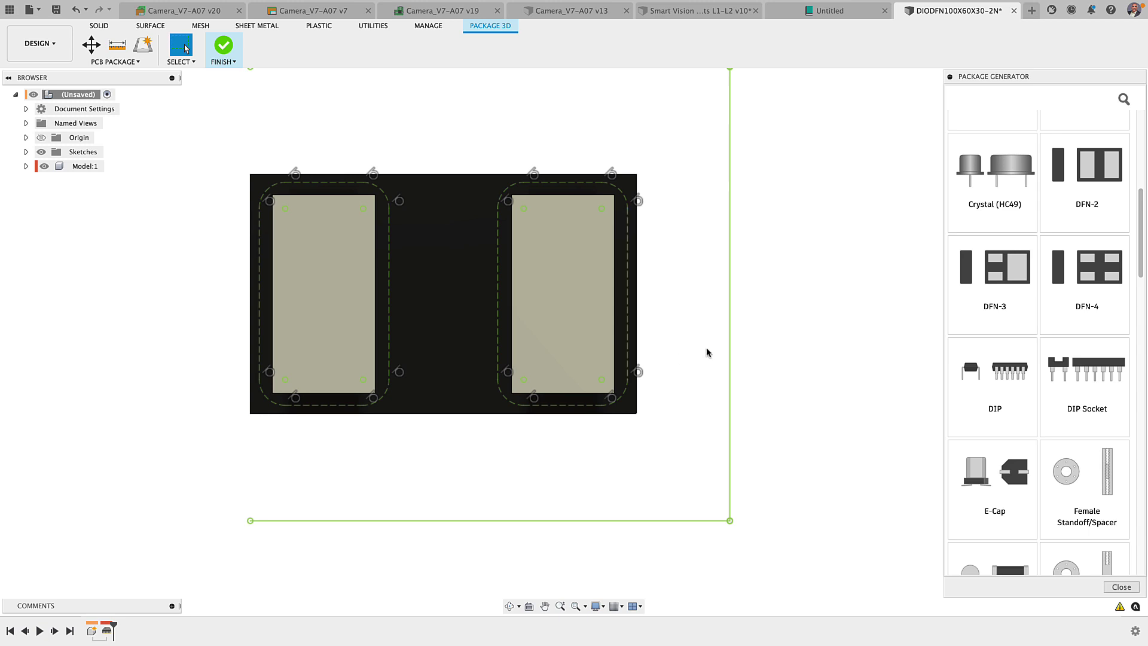
click(1092, 287)
click(1091, 309)
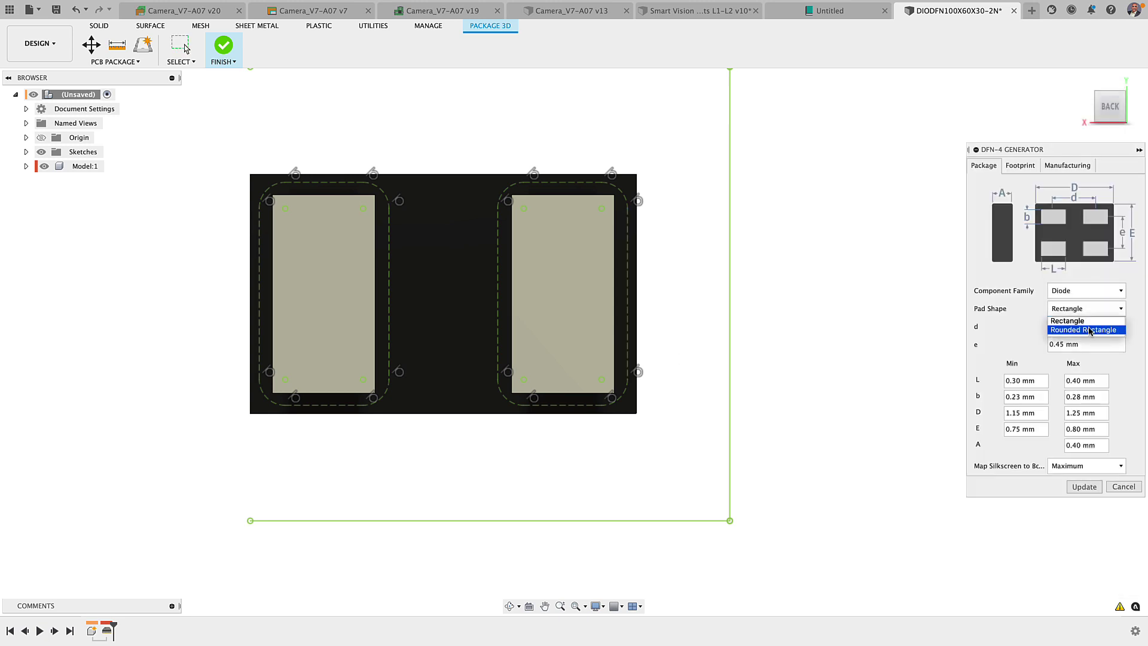
click(1091, 332)
click(1084, 505)
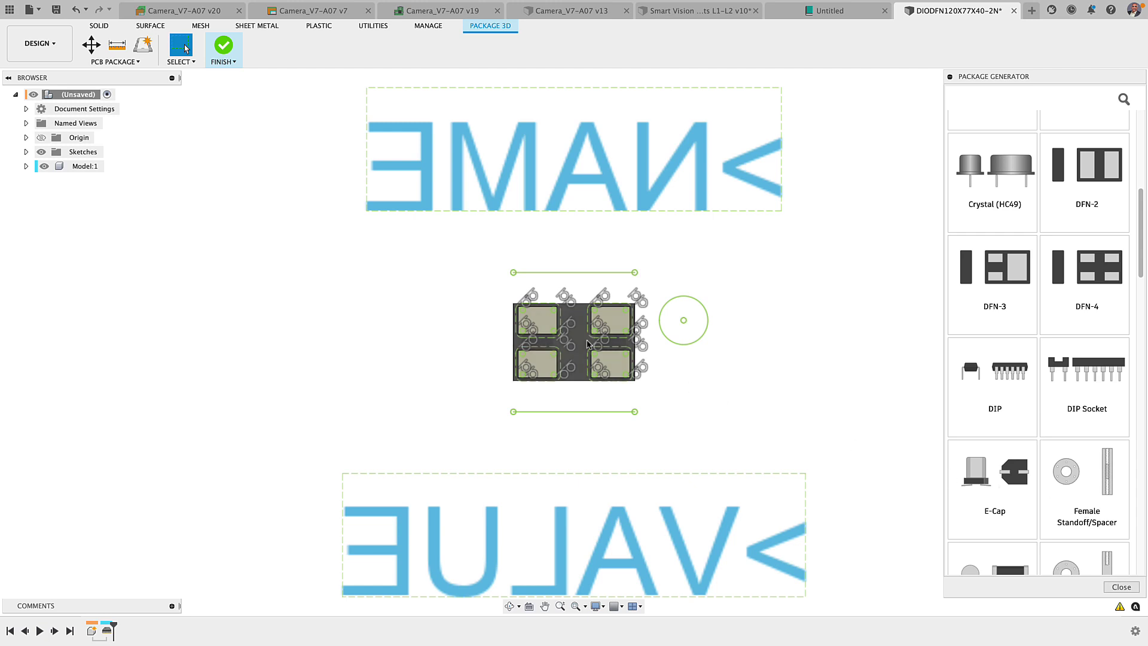
Finish the package and save it as DIODFN120X77X40-2N.
scroll(738, 400, up, 5)
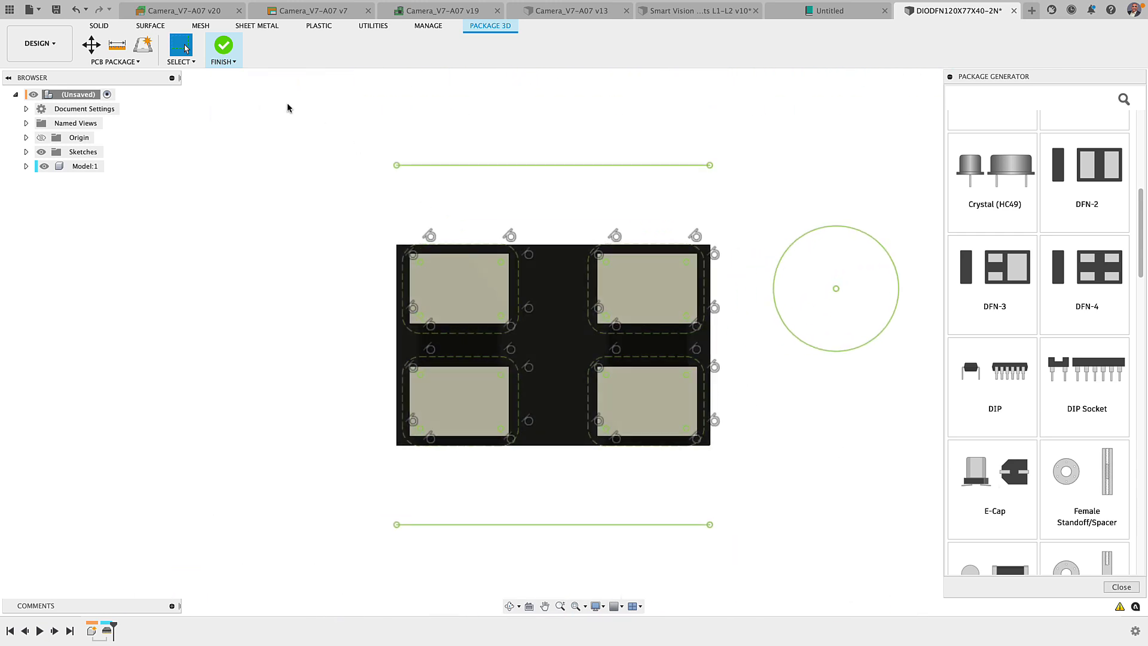
click(229, 52)
click(760, 240)
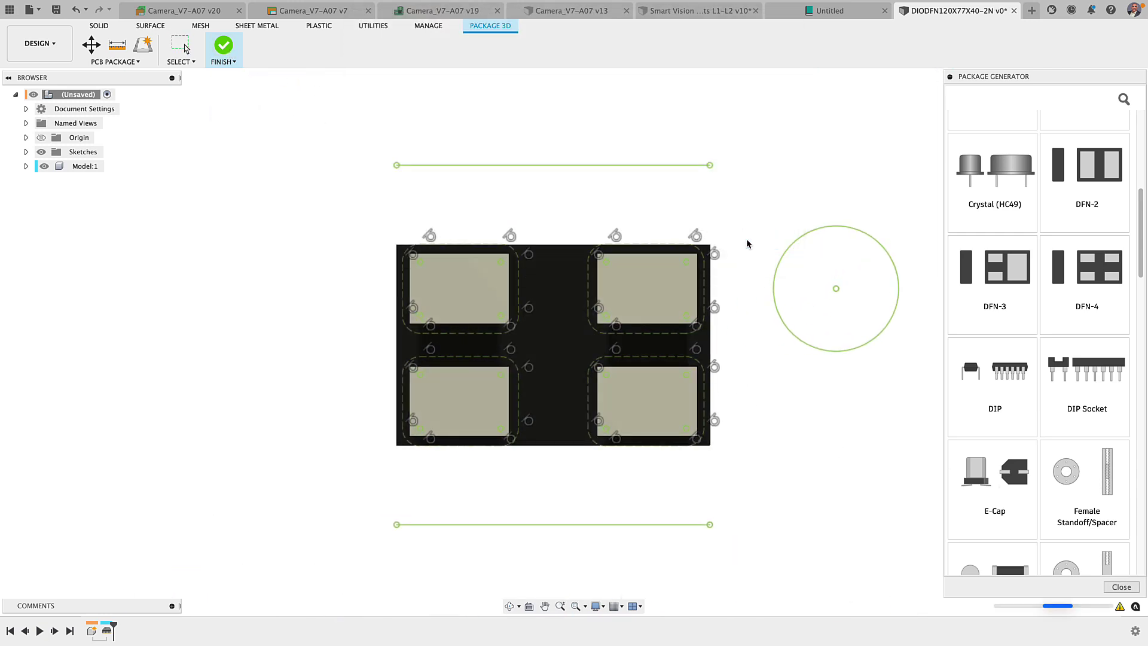
Open the DIODFN120X77X40-2N footprint in the editor and enable the tDocu layer.
click(133, 112)
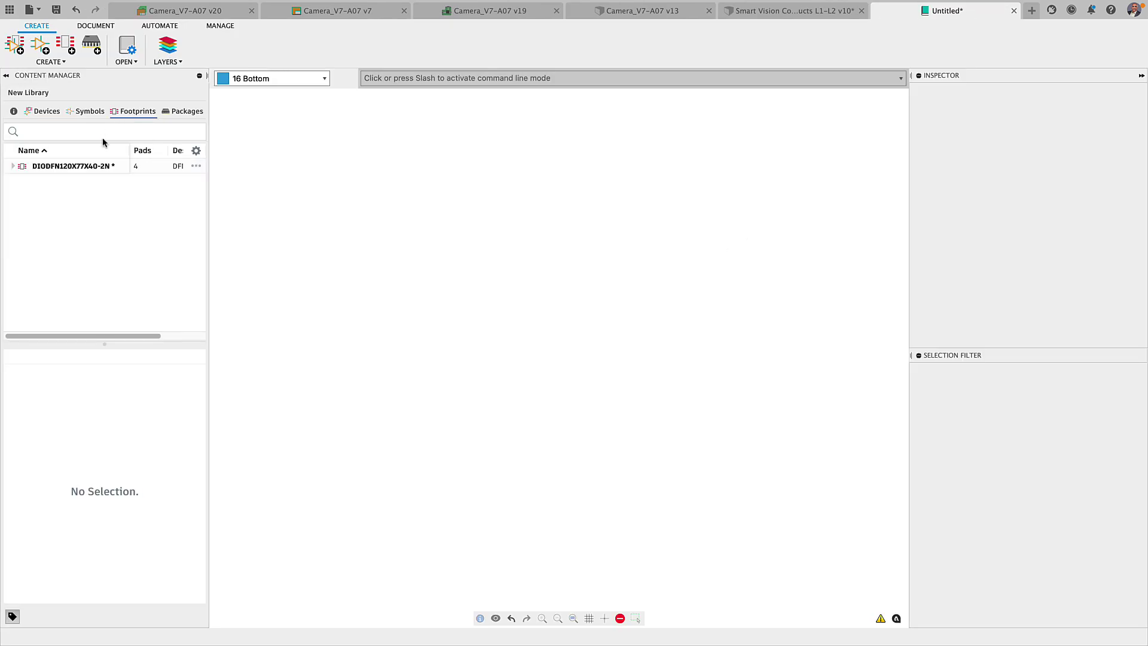
click(78, 167)
double_click(78, 167)
click(308, 49)
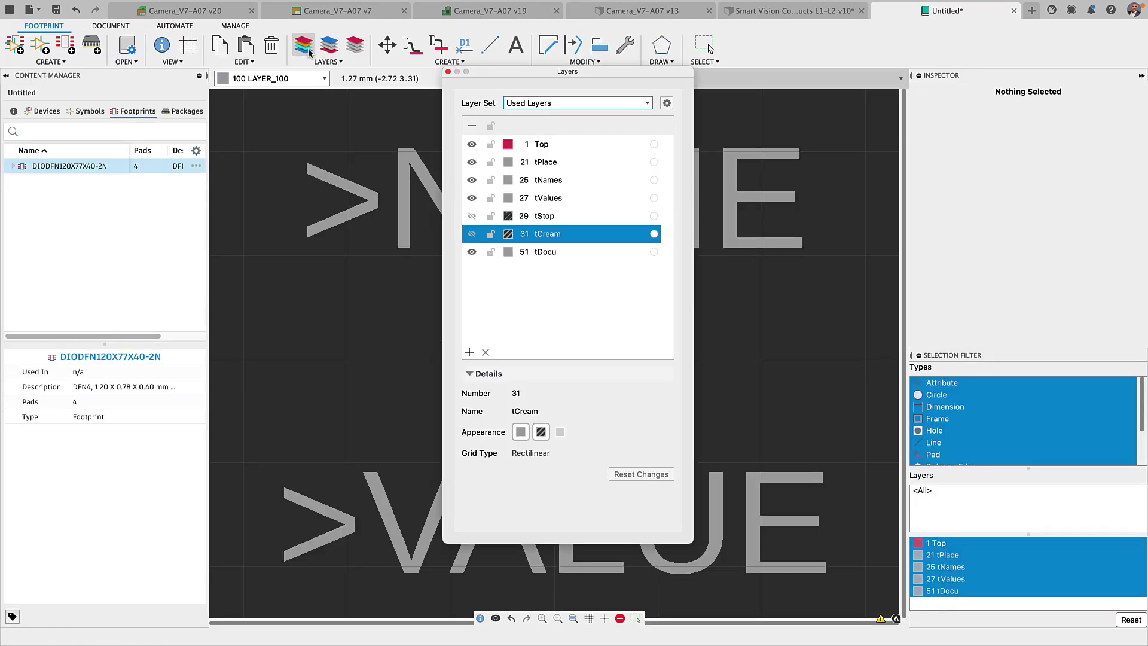
click(473, 252)
click(448, 72)
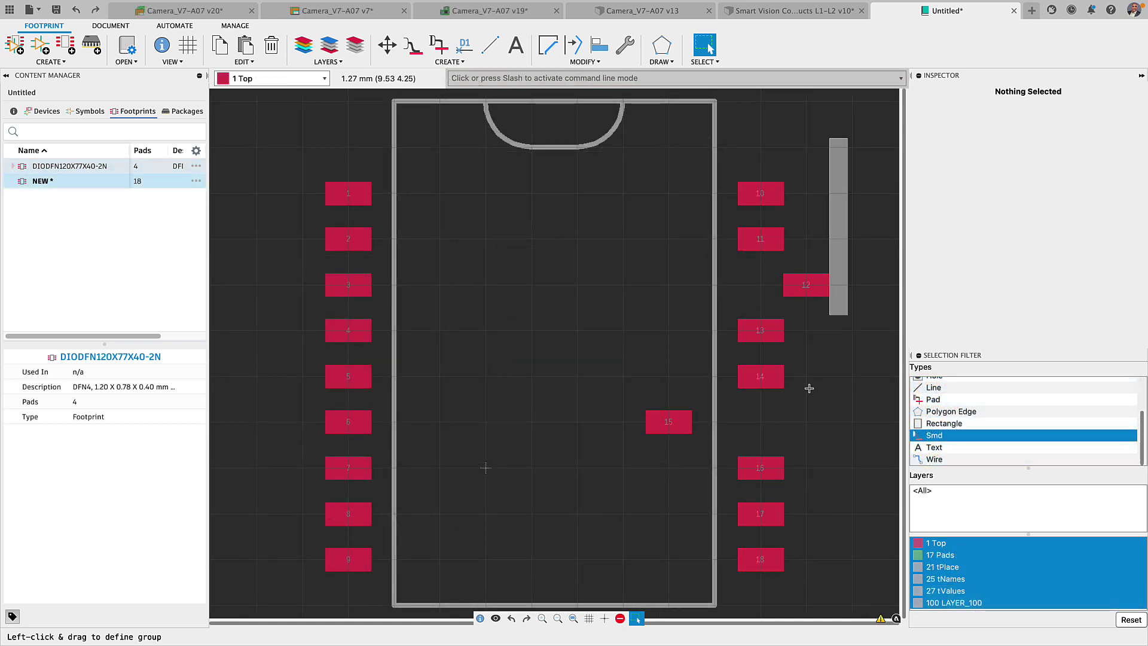
Align pads 10–18 into one grid-snapped column at X 7.62.
drag(809, 388, 632, 597)
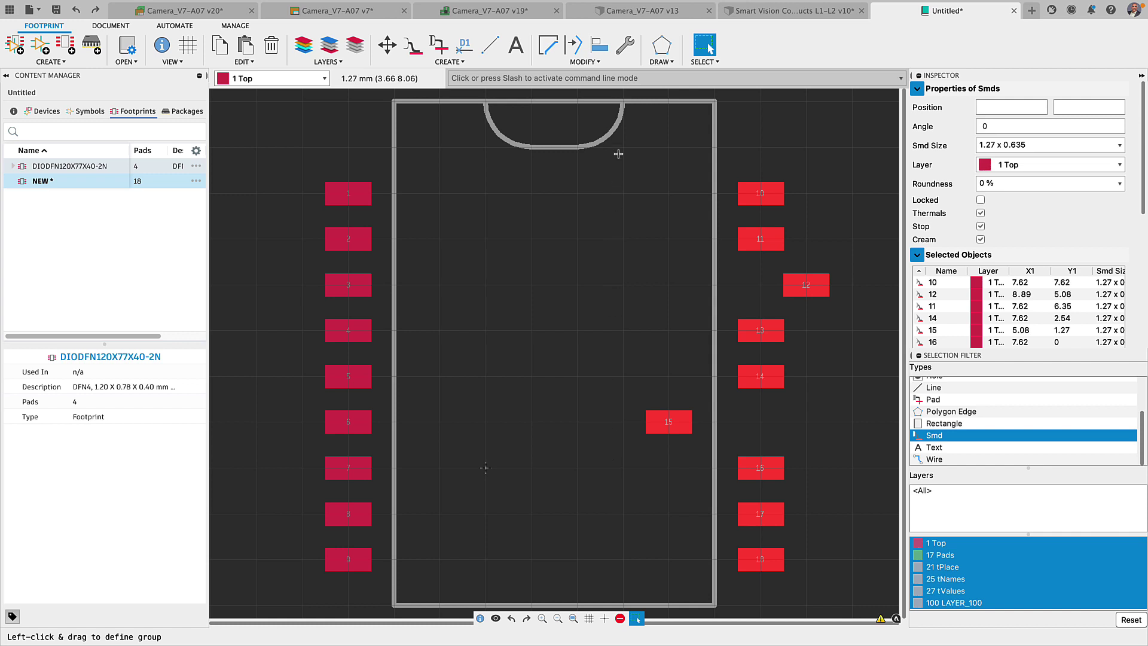
click(600, 48)
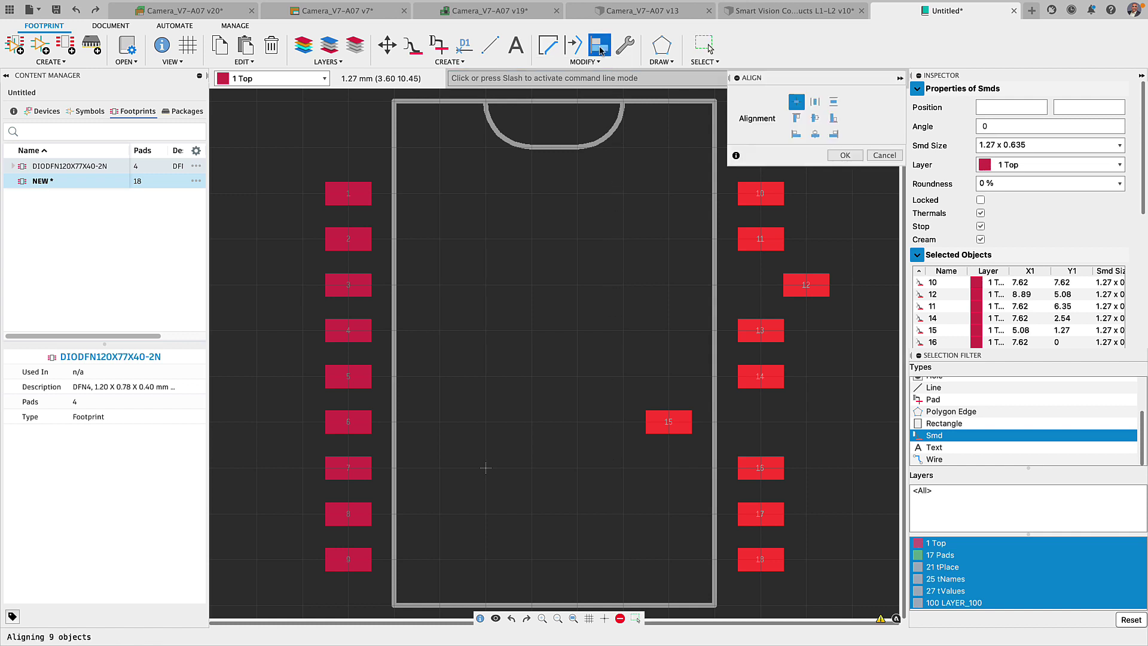
click(815, 134)
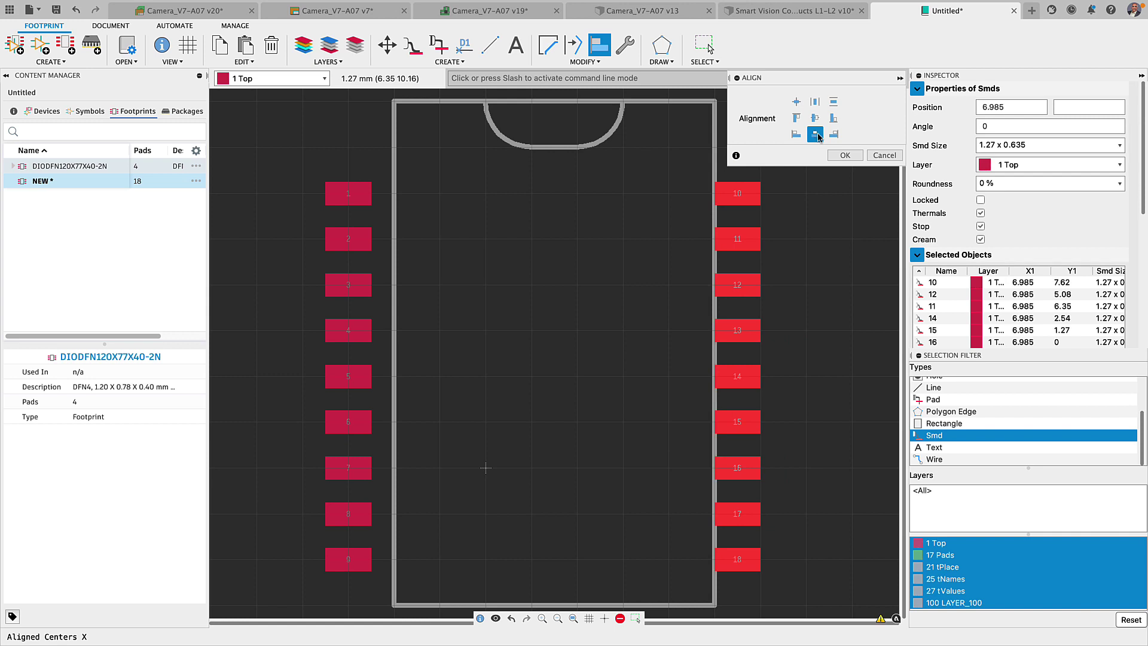
click(797, 103)
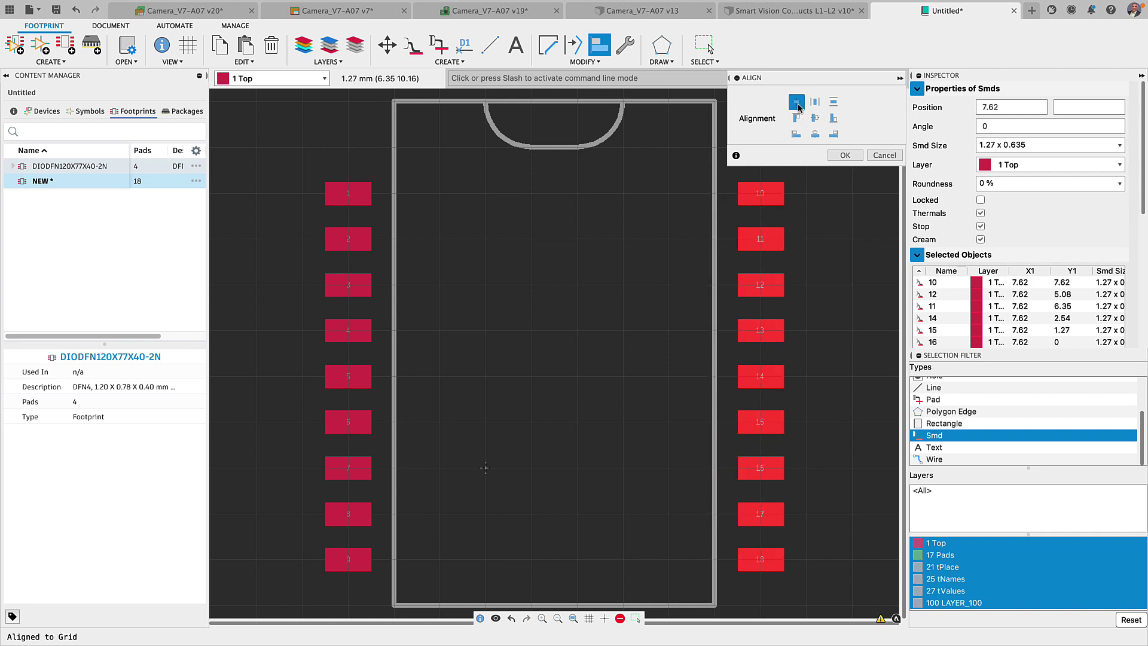
click(835, 156)
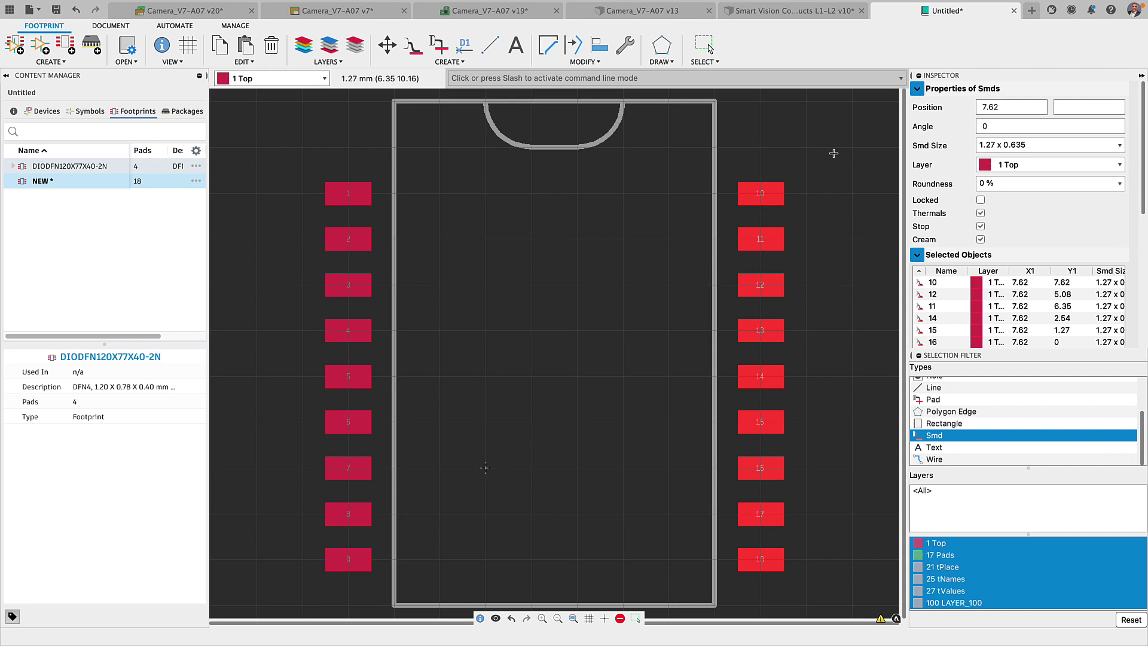
click(332, 11)
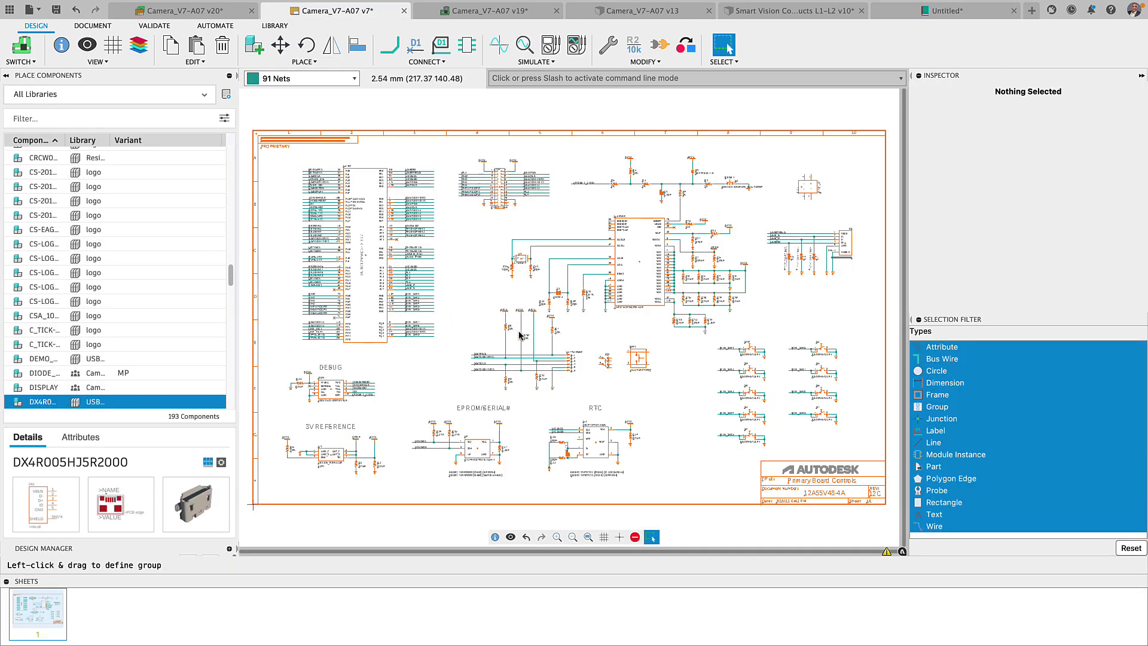
Align resistors R8, R10 and R7 level at Y 140.97 using Align Centers Y.
scroll(520, 335, up, 8)
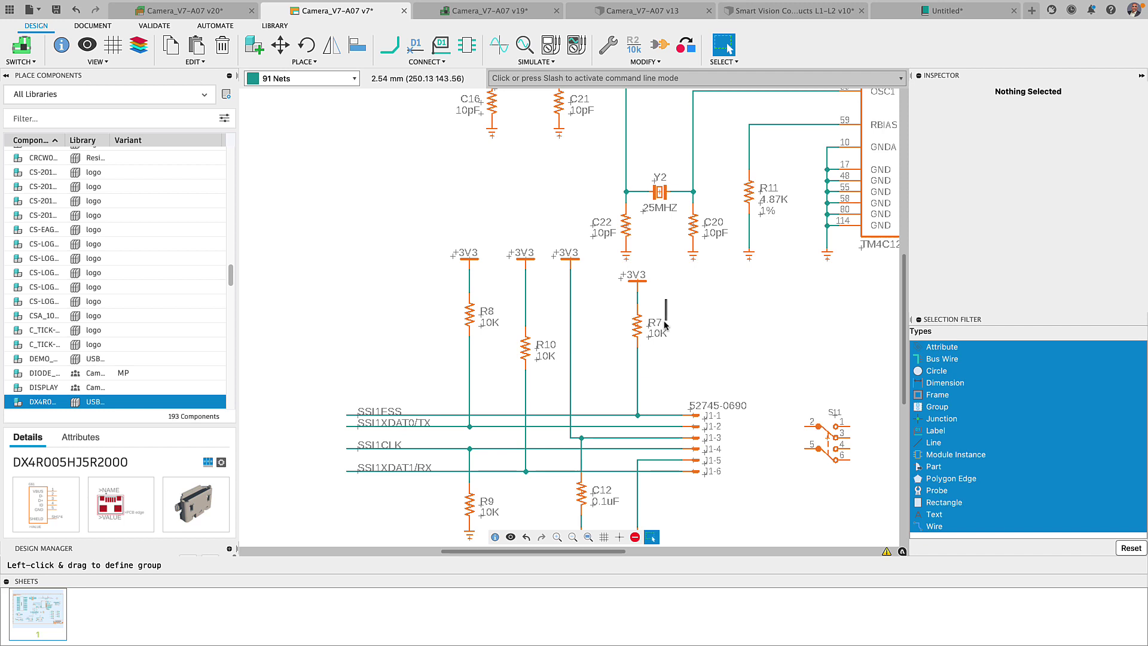
drag(665, 322, 435, 367)
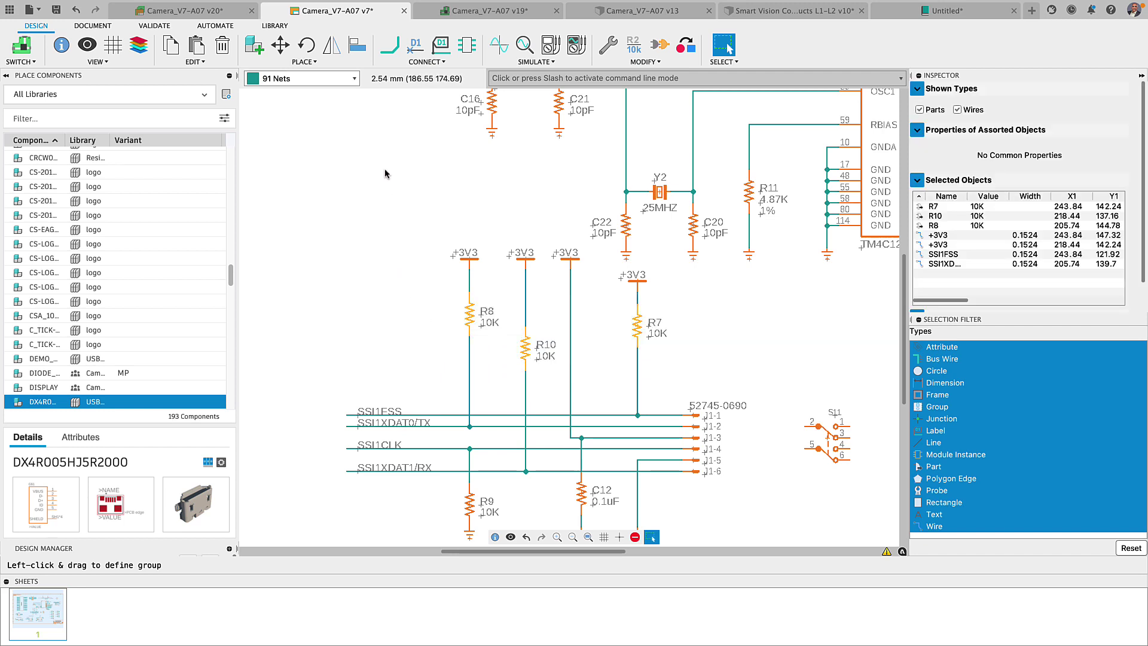
click(360, 46)
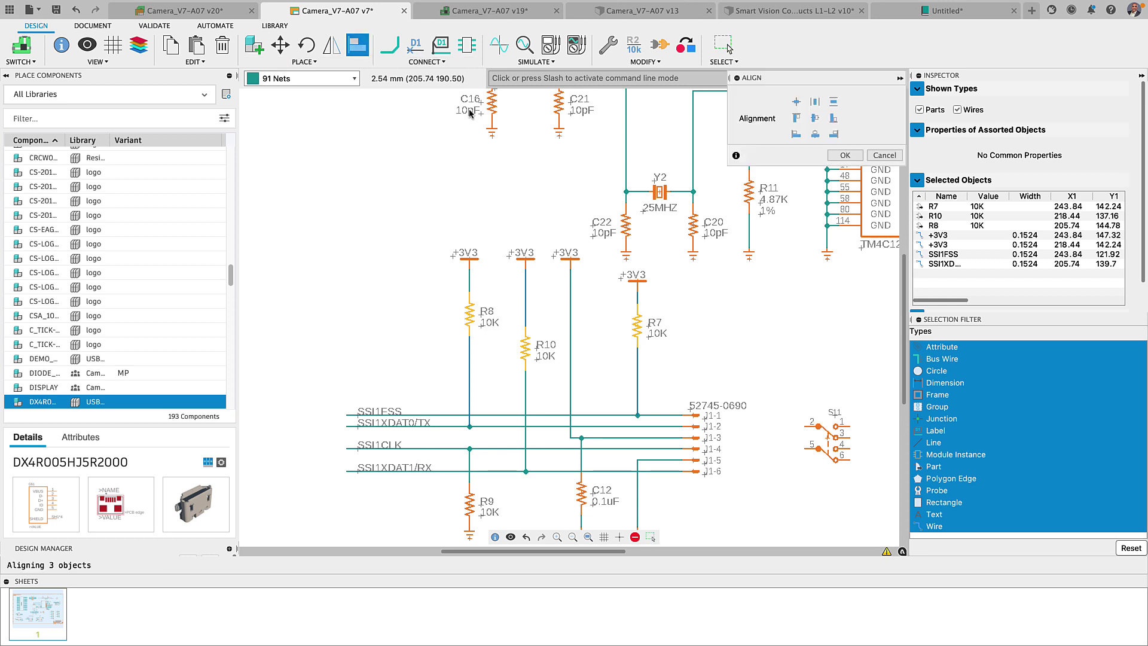
click(815, 118)
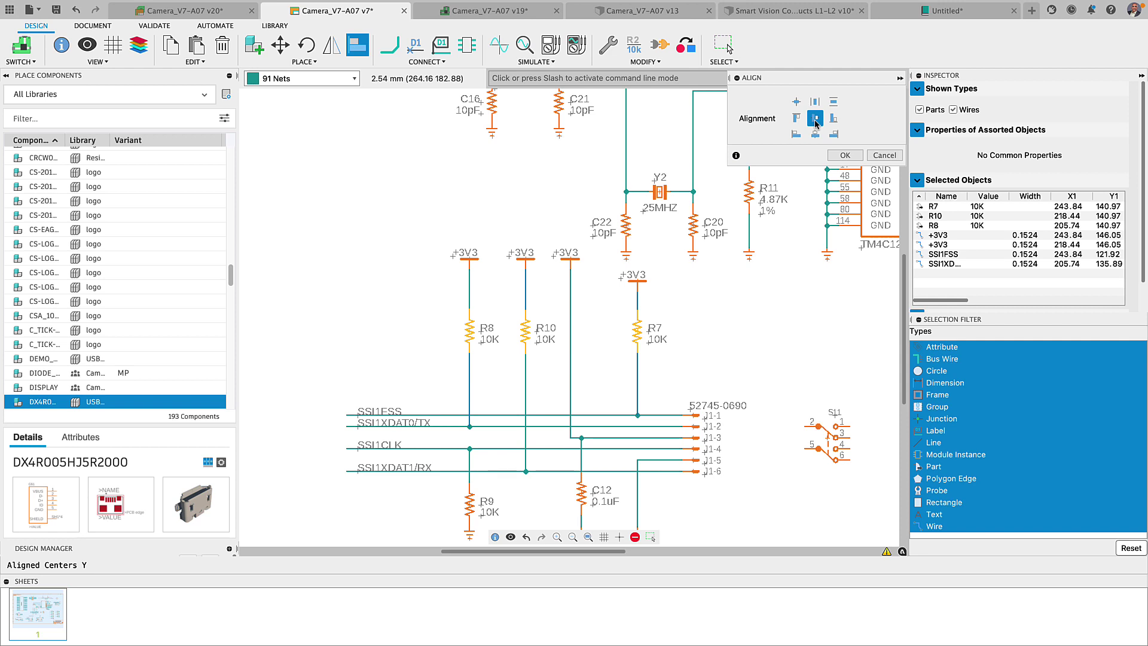
click(832, 157)
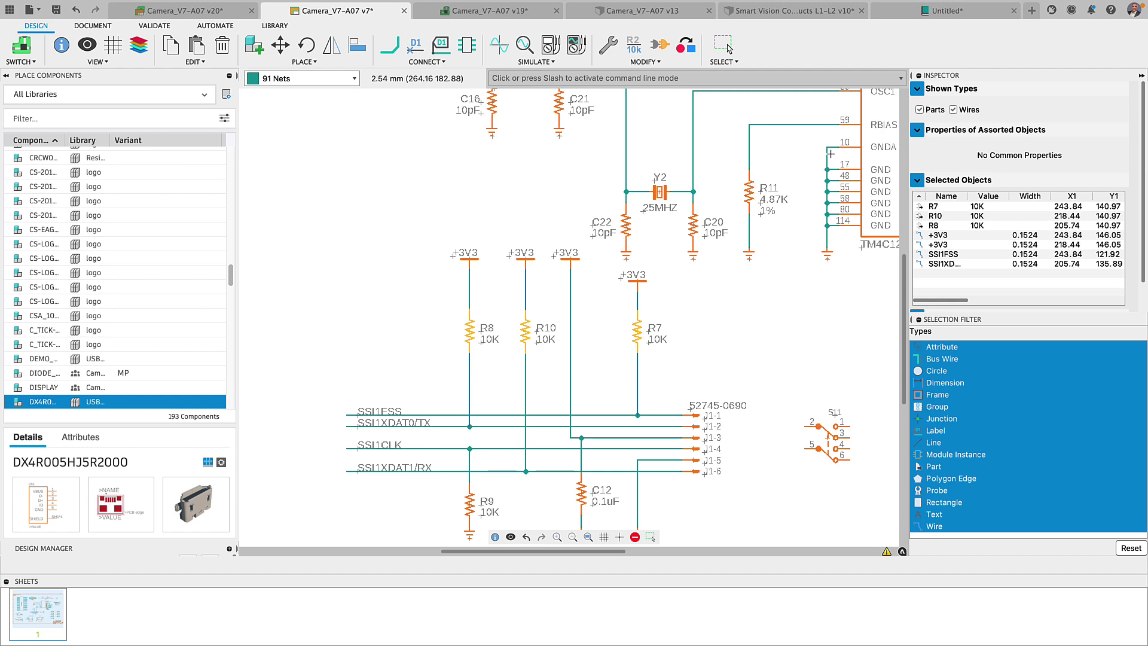
click(729, 49)
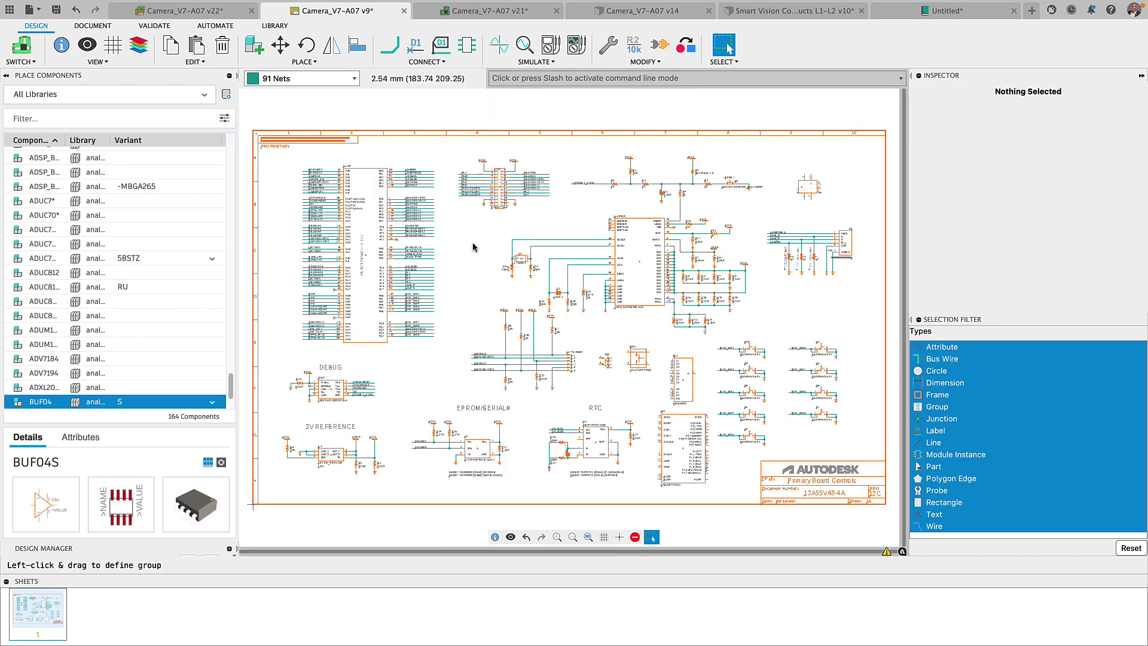
Switch to the board layout and push the design to the 3D PCB.
click(24, 49)
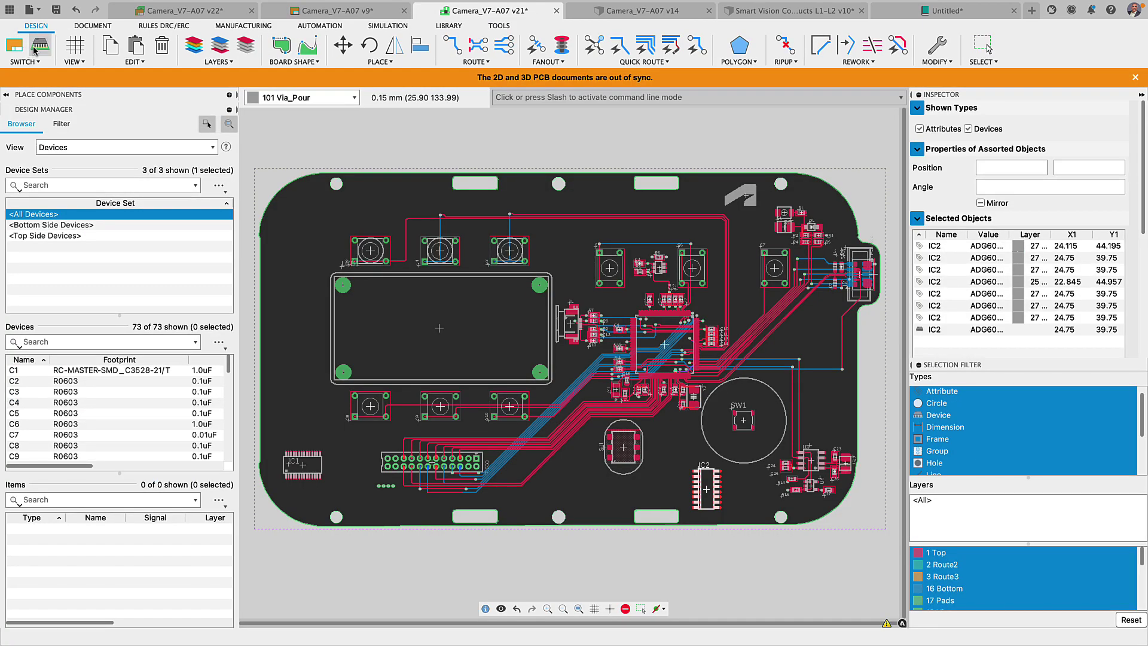
click(34, 50)
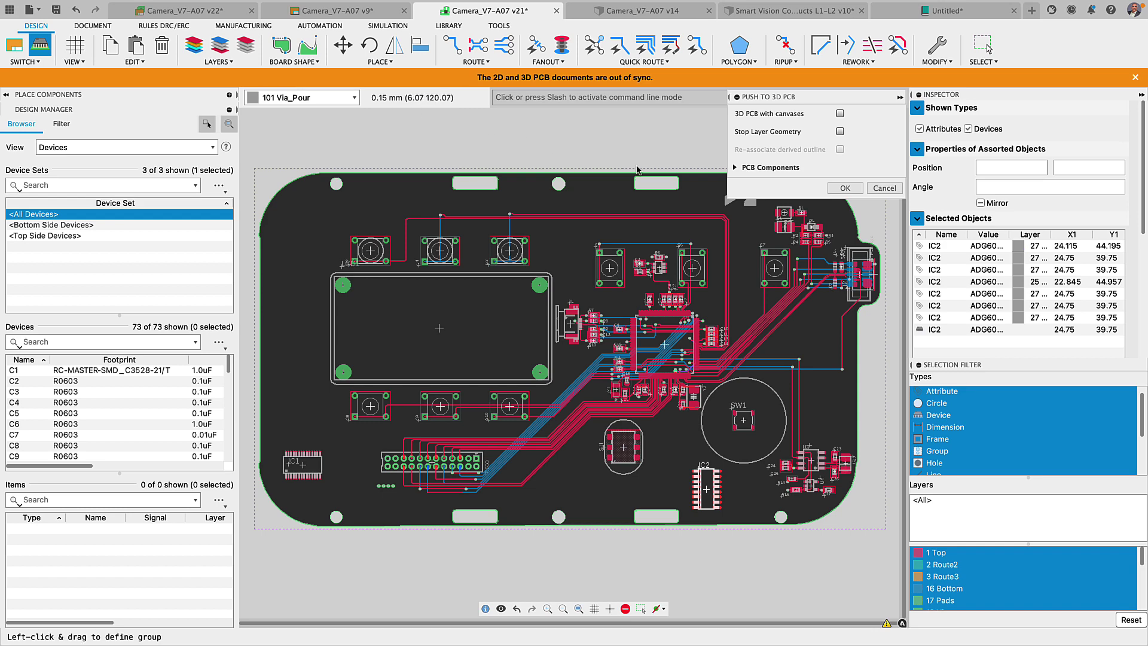
click(844, 188)
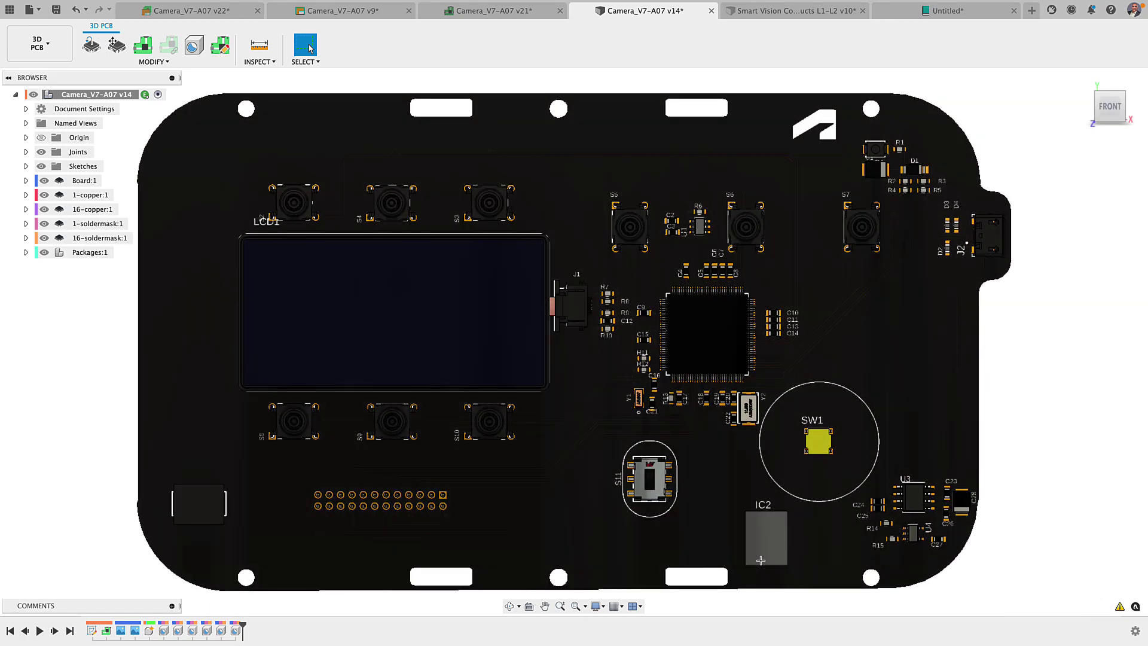
Inspect the updated 3D board, return to the home view, then back to the 2D layout.
scroll(760, 559, up, 4)
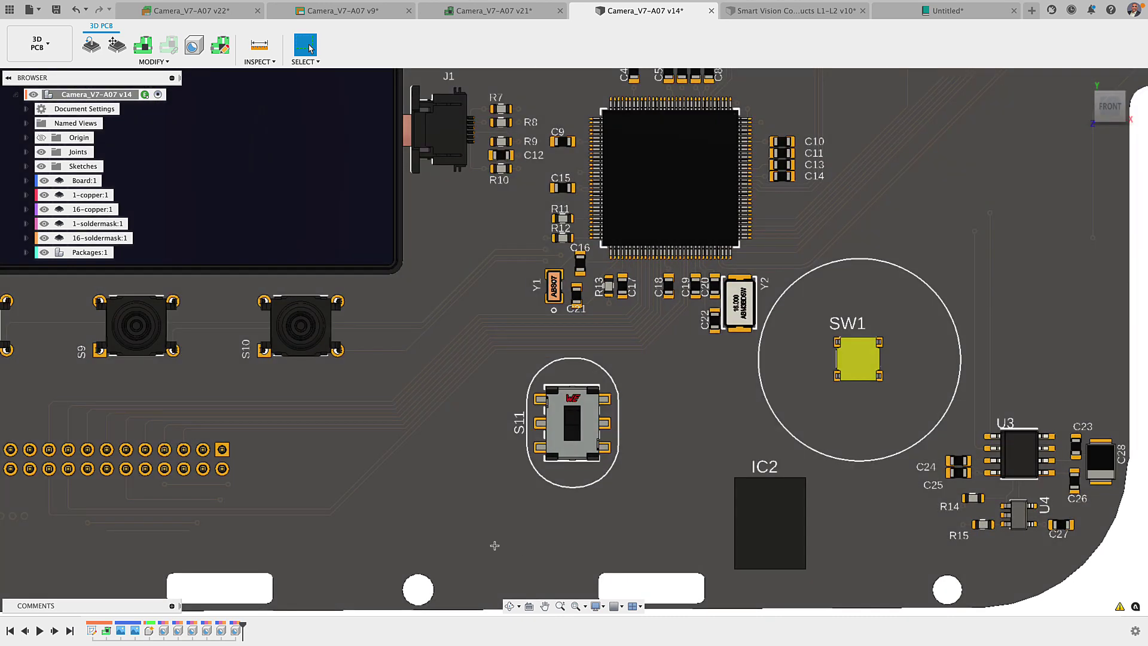
middle_drag(731, 557, 691, 506)
click(310, 48)
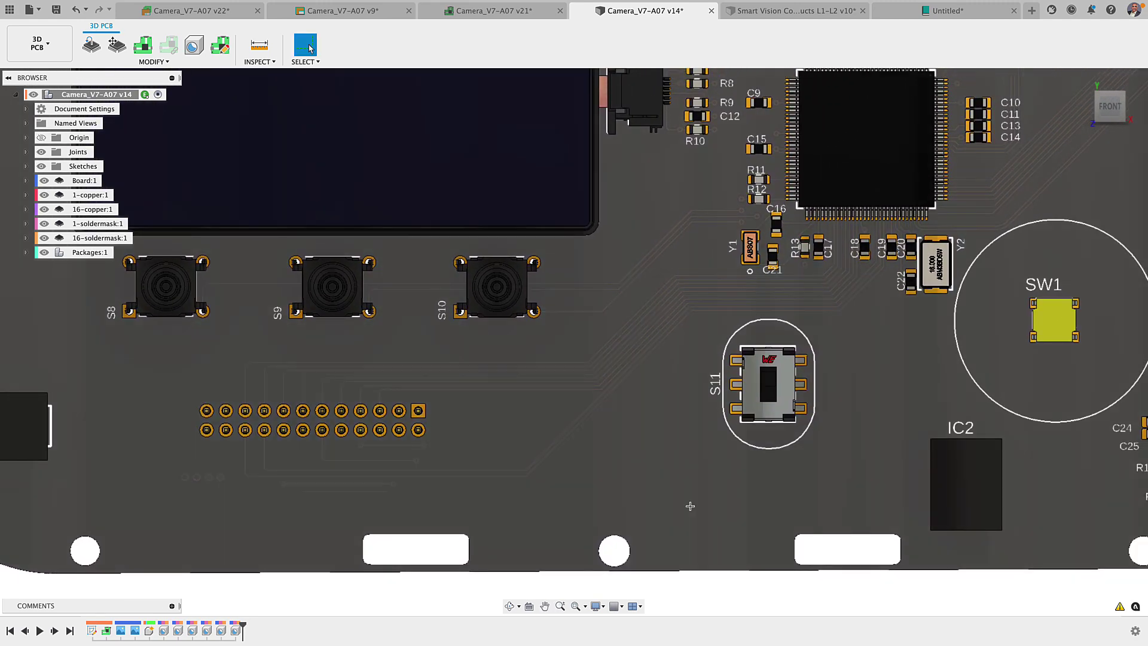
key(F6)
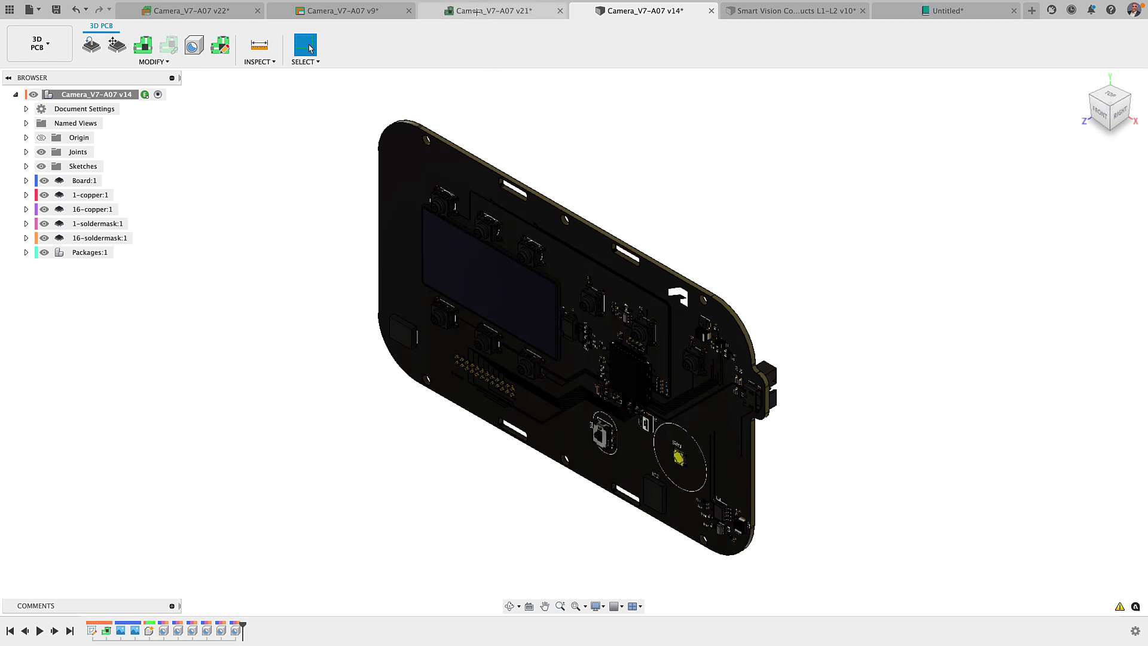
click(477, 12)
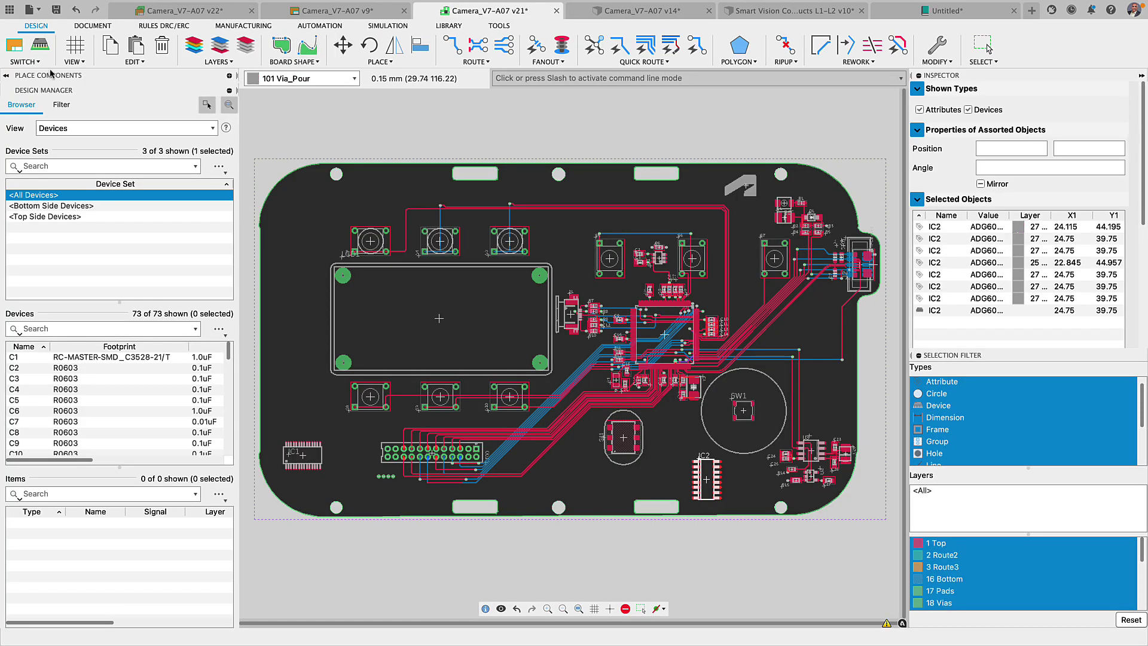
Review PCB Components in Push to 3D PCB, noting IC1, IC2 and U$1 lack 3D packages, then cancel.
click(40, 46)
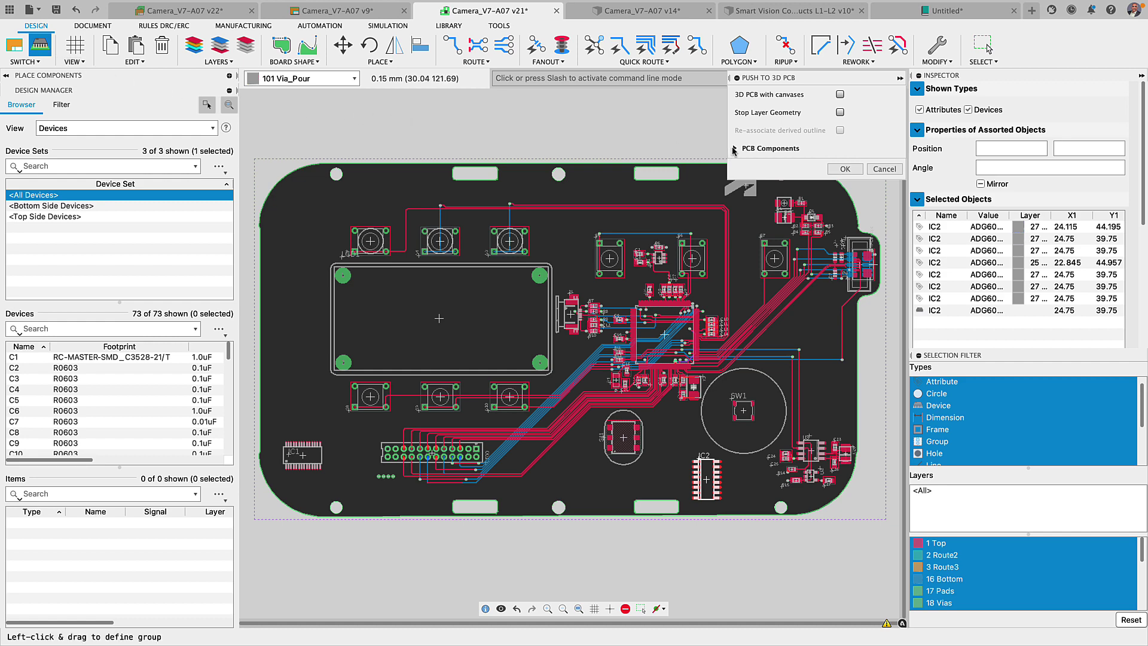
click(735, 149)
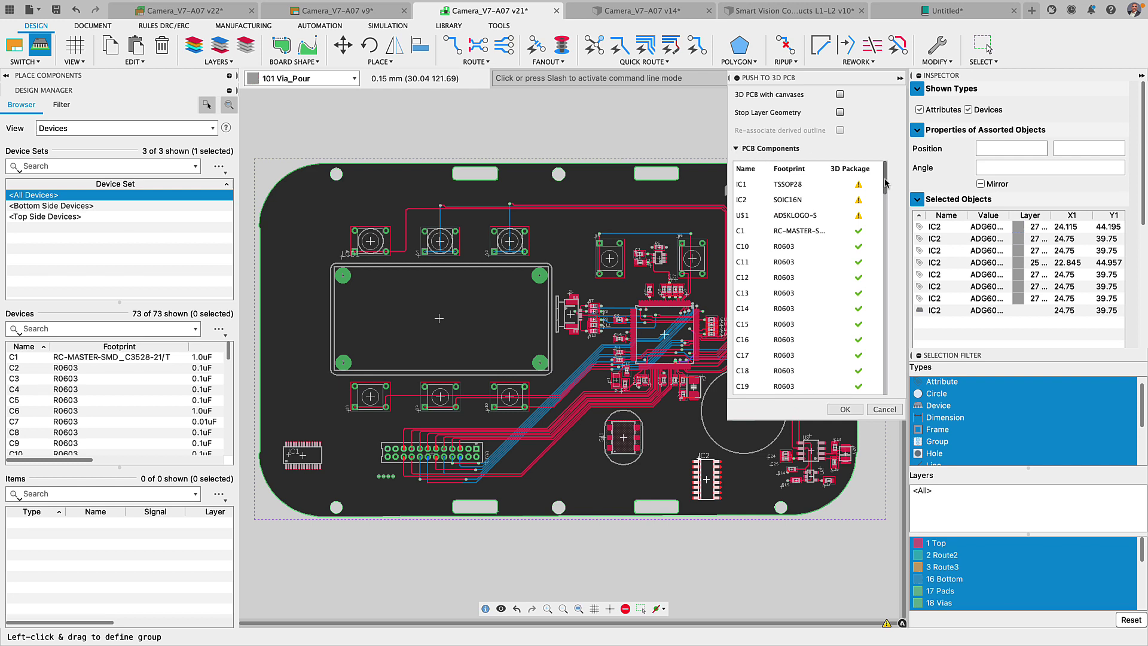
drag(886, 183, 886, 186)
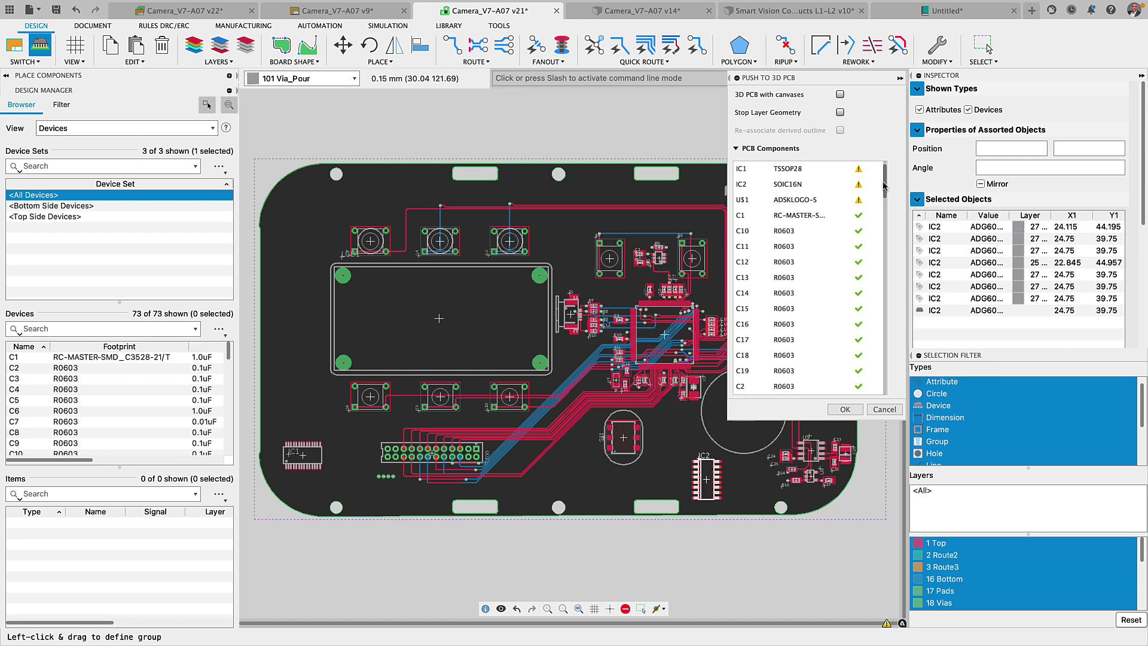
click(884, 410)
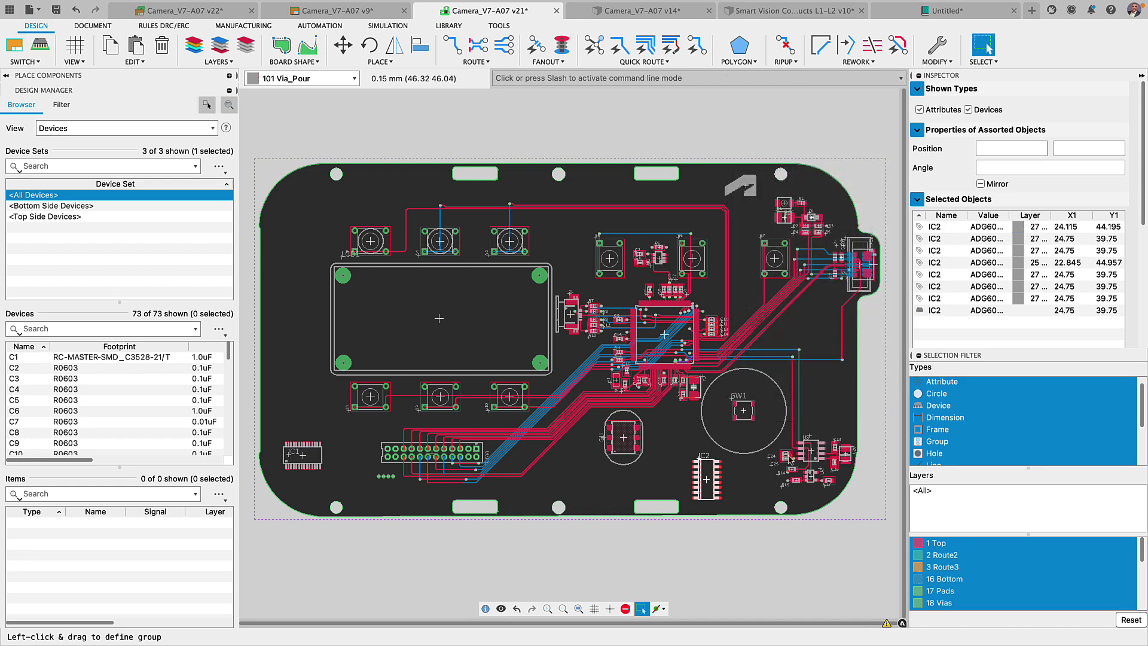
Give IC2 a custom SOIC16N 3D model generated as a 16-pin SOIC package.
right_click(707, 482)
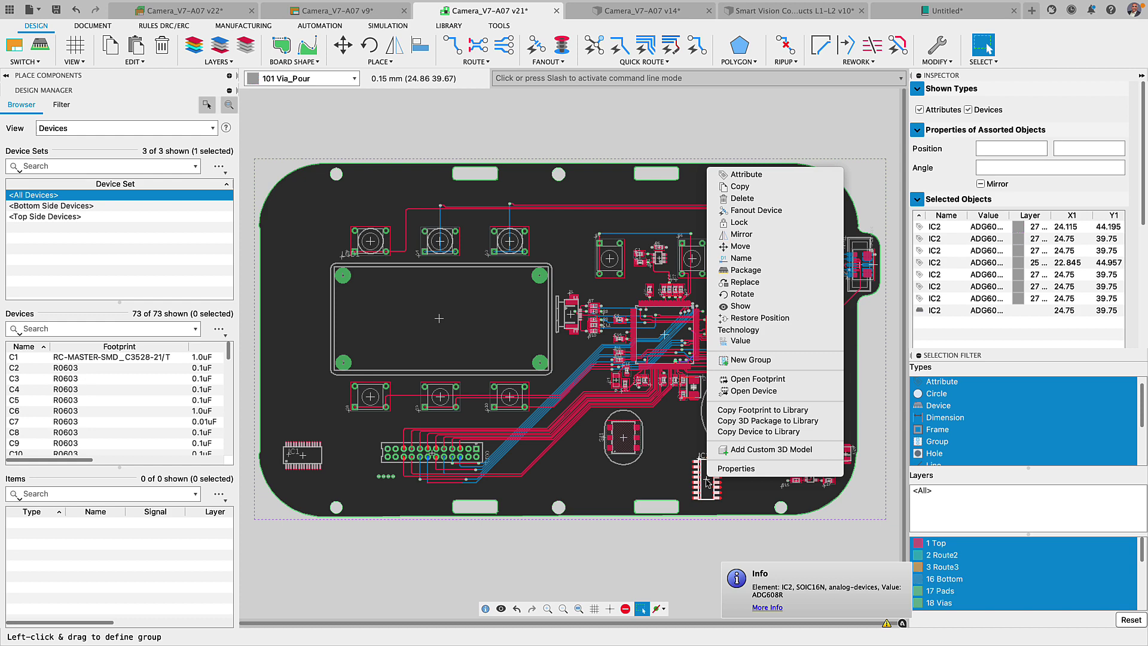
click(772, 449)
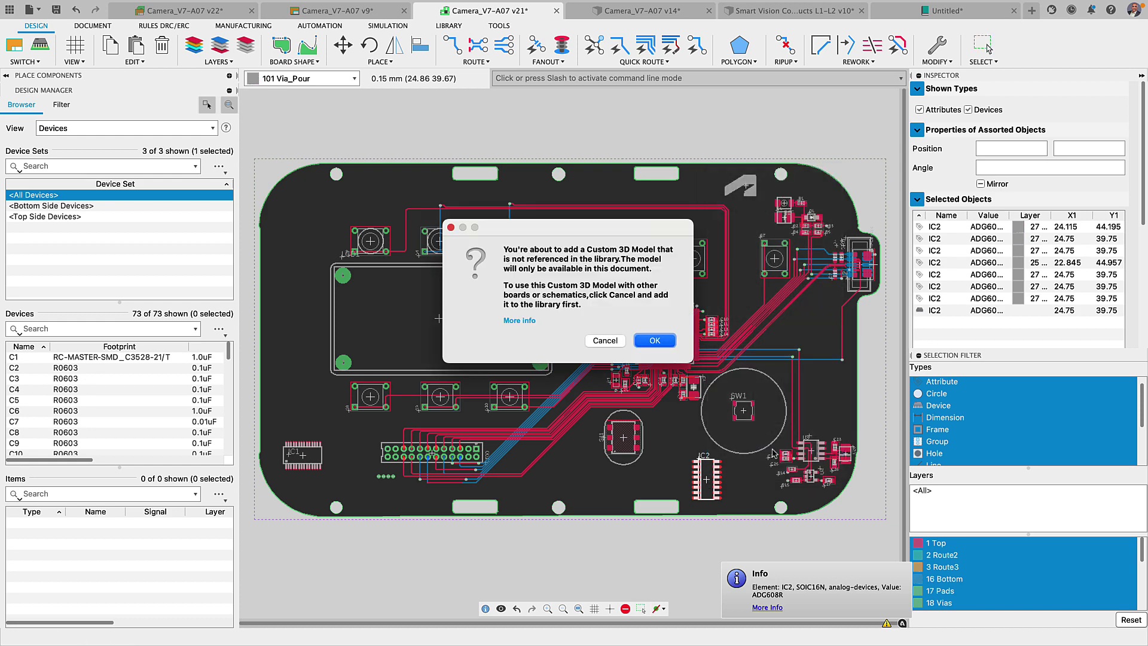
click(656, 341)
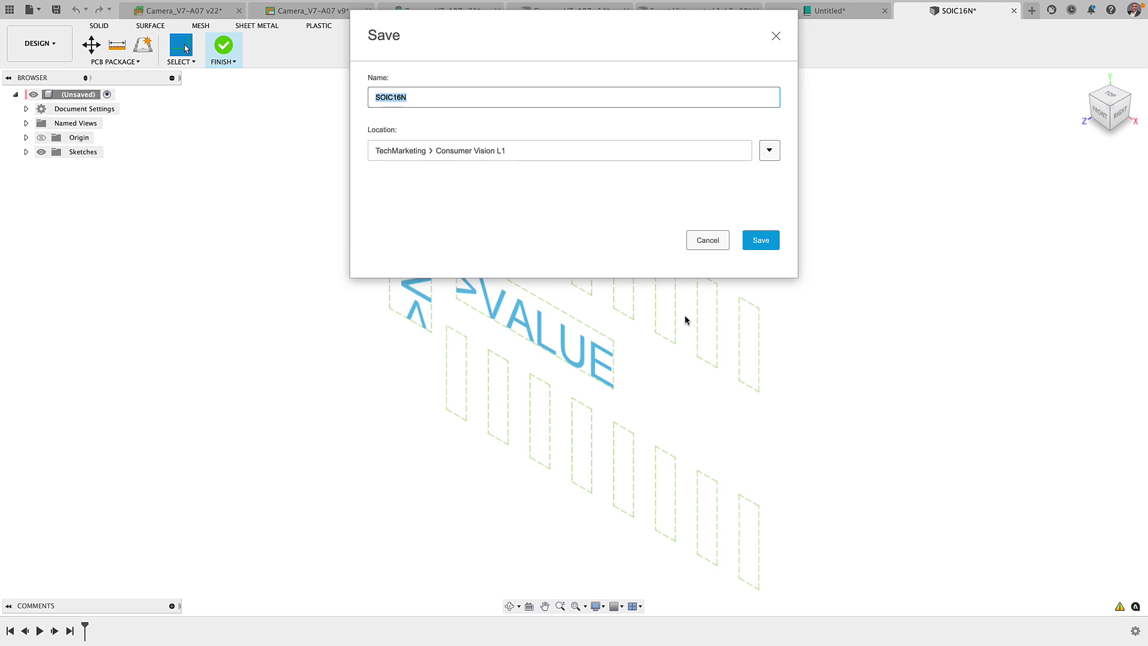
click(759, 247)
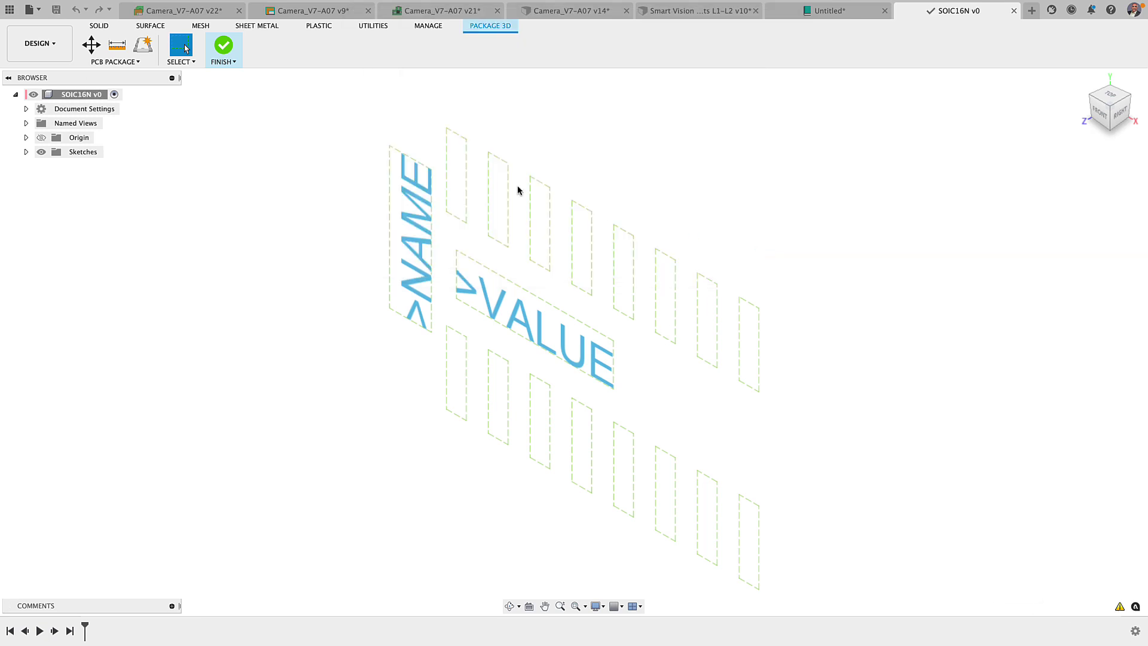
click(182, 46)
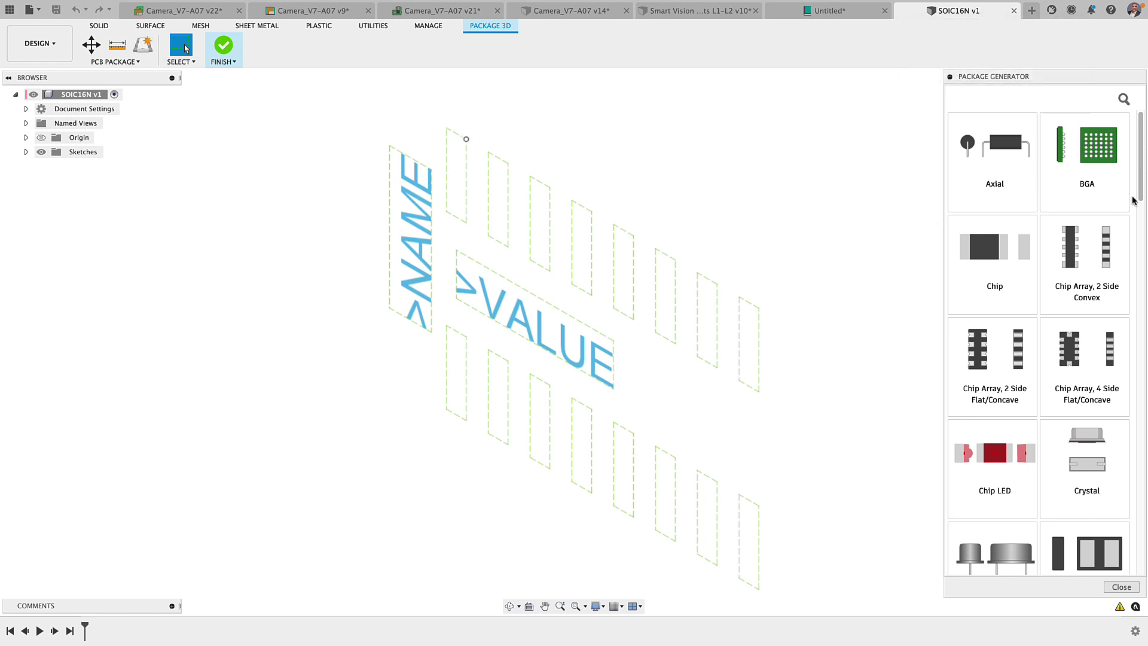
drag(1141, 196, 1127, 458)
scroll(1104, 453, down, 2)
click(1093, 445)
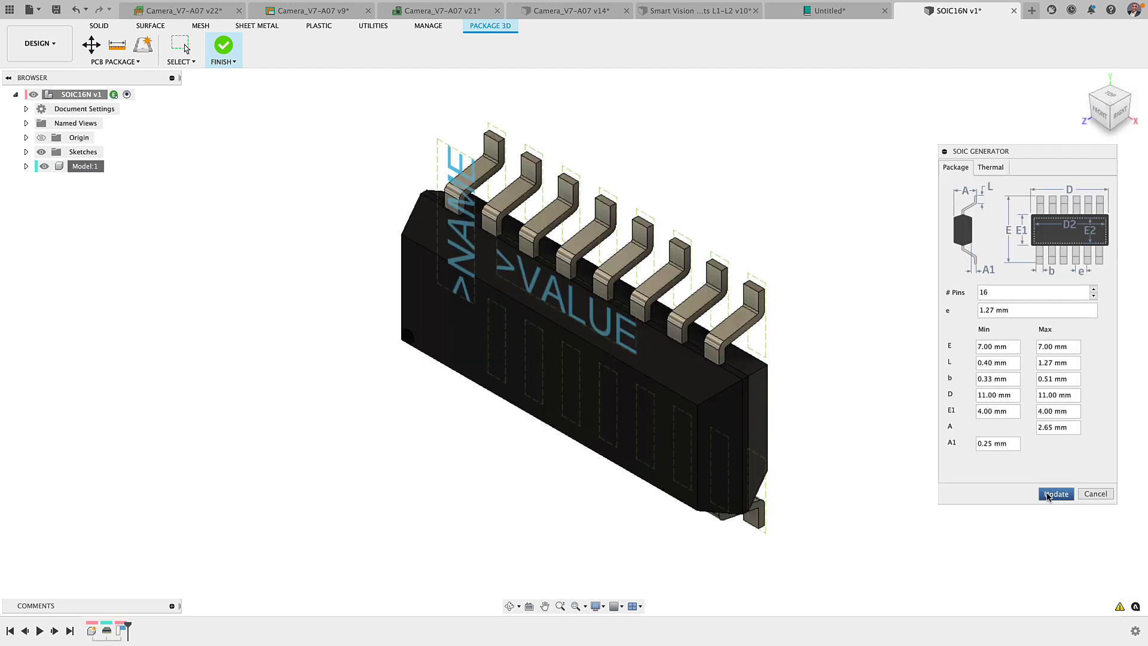
click(1050, 495)
click(221, 57)
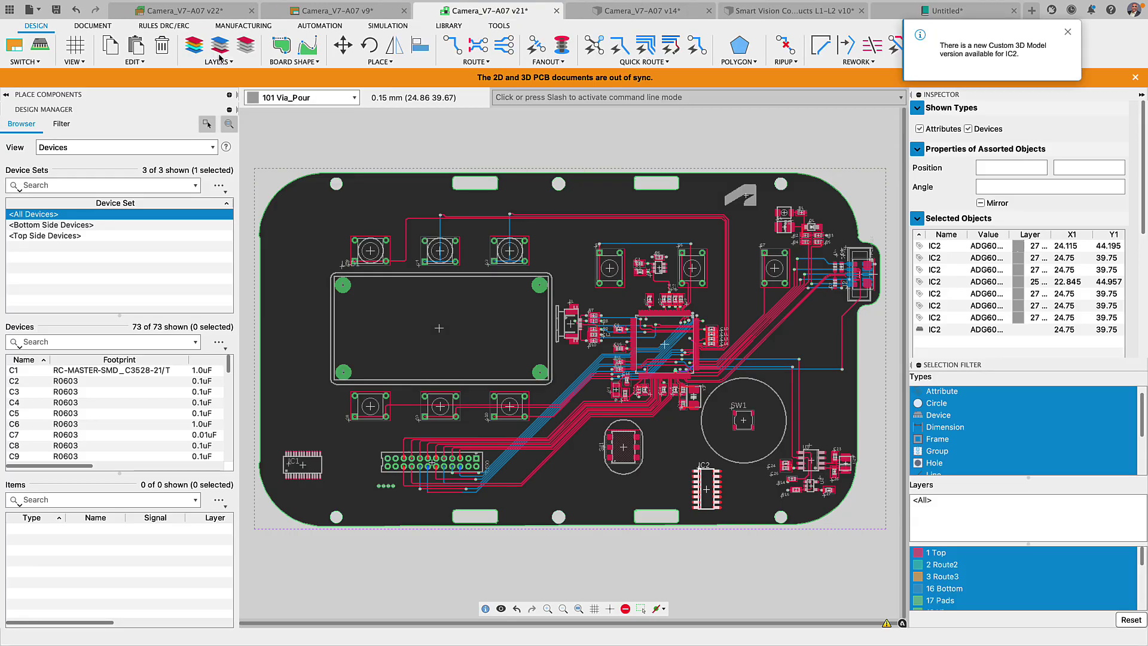
Save the board version as 'Added 3' and push it to the 3D PCB.
click(57, 10)
text(Added 3D Model)
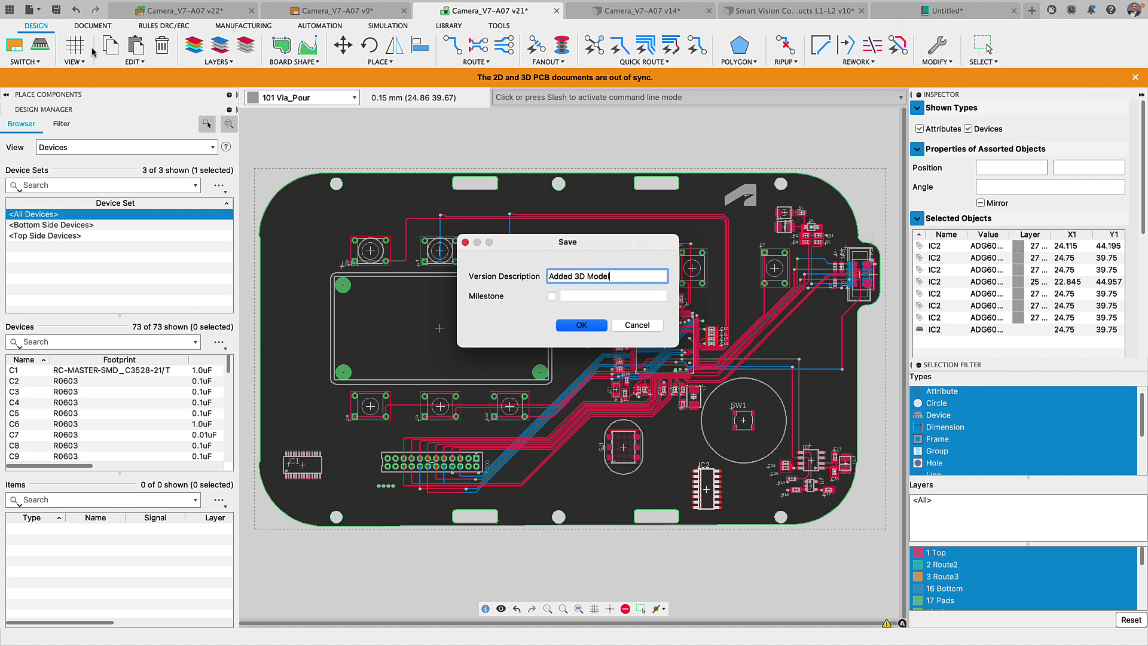
key(Return)
click(45, 52)
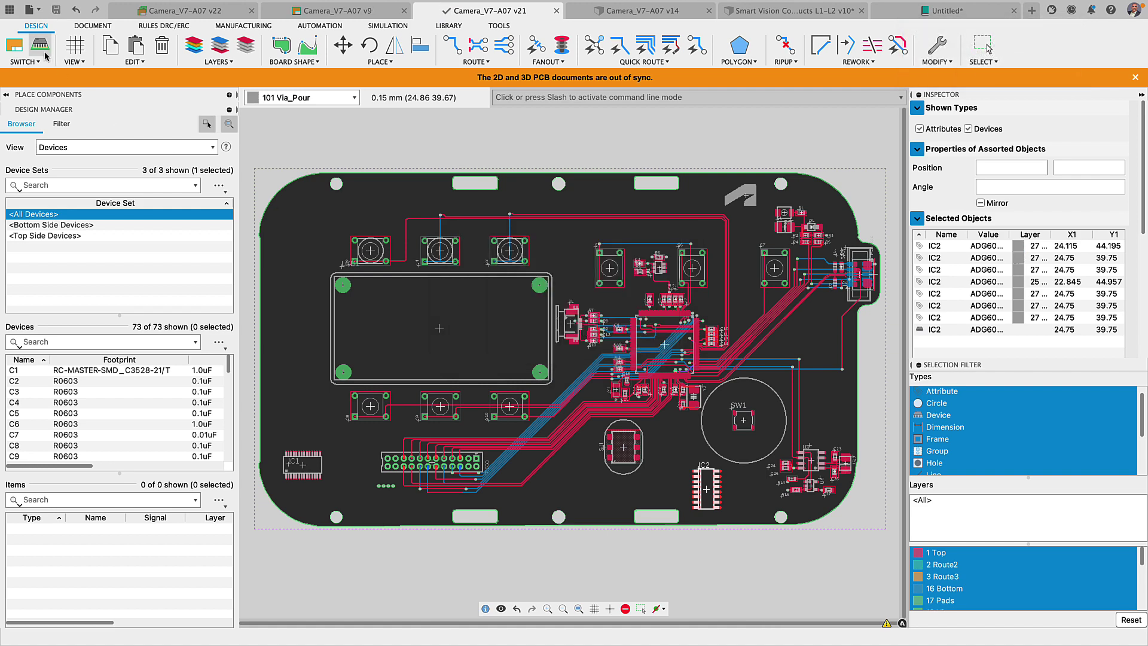
click(735, 169)
click(735, 169)
click(843, 191)
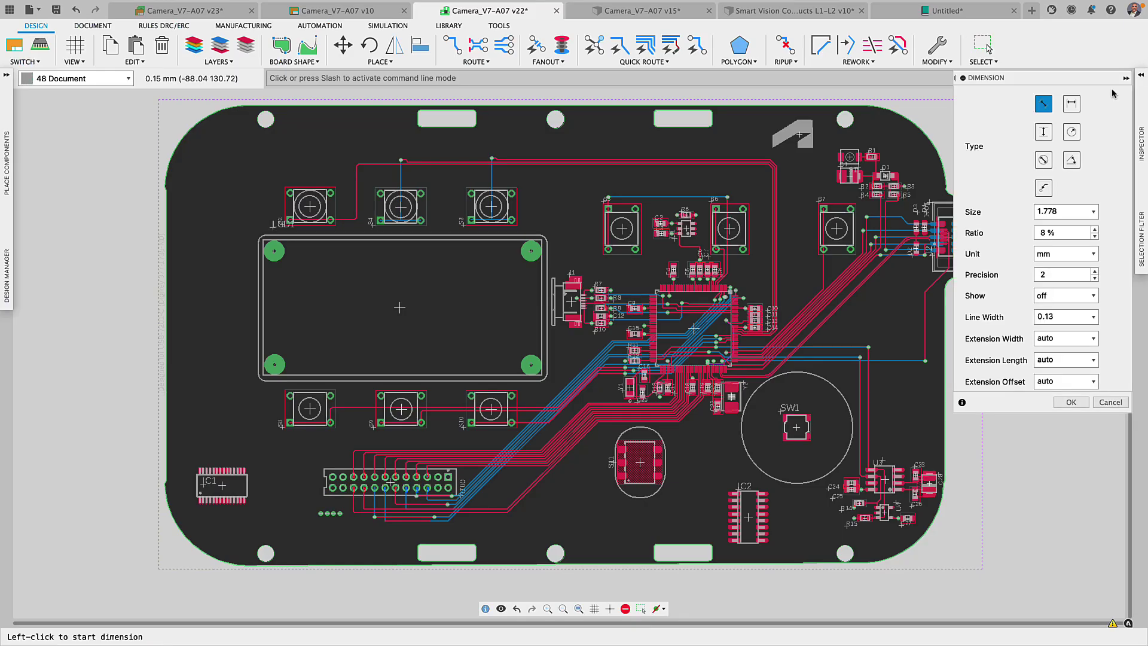
Dimension the top holes at 110.10 apart and the left holes at 82.20 apart.
click(1072, 103)
middle_drag(266, 119, 235, 159)
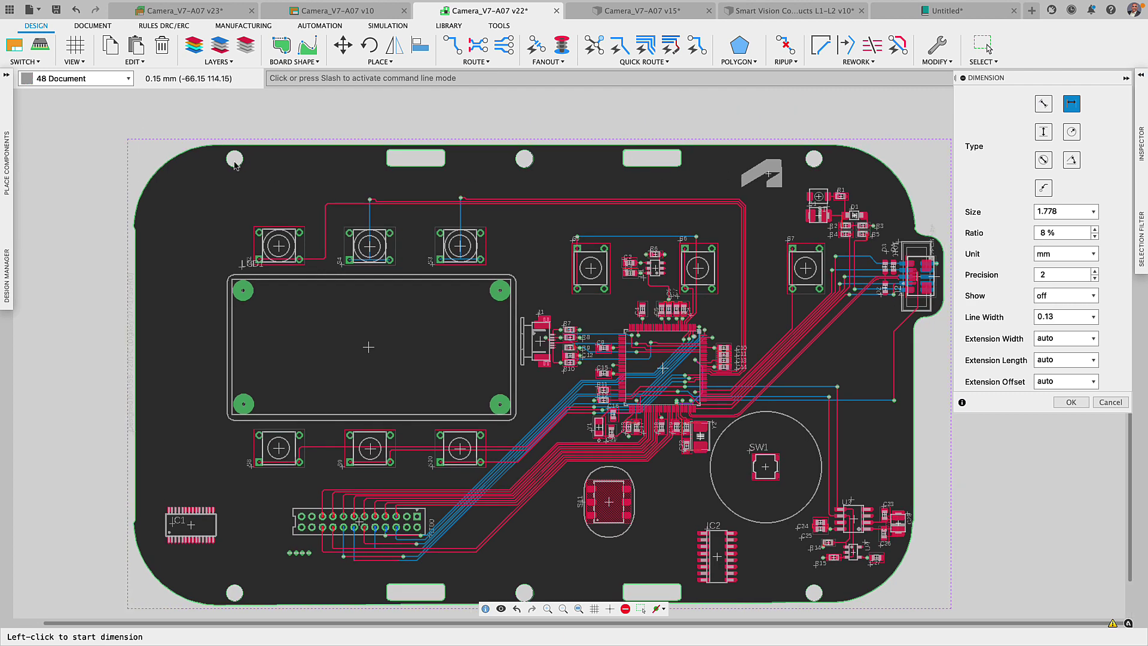
click(234, 158)
click(814, 158)
click(814, 120)
click(234, 158)
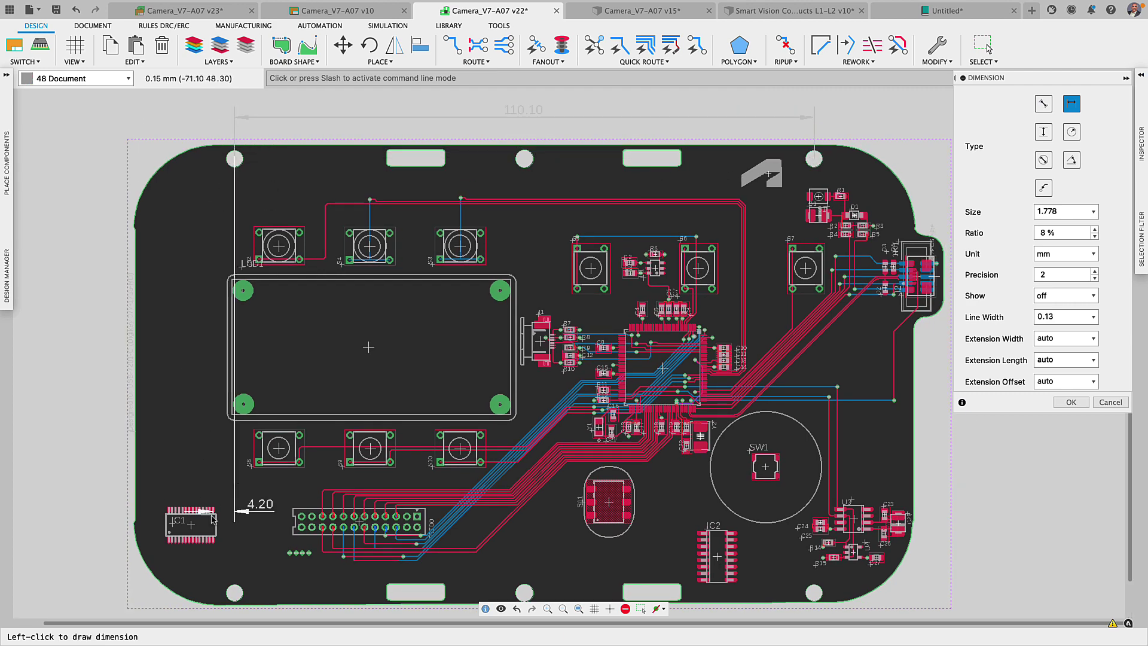
click(235, 592)
click(95, 562)
Dimension SW1 to the right board edge and the 54.75 top-hole spacing.
click(765, 467)
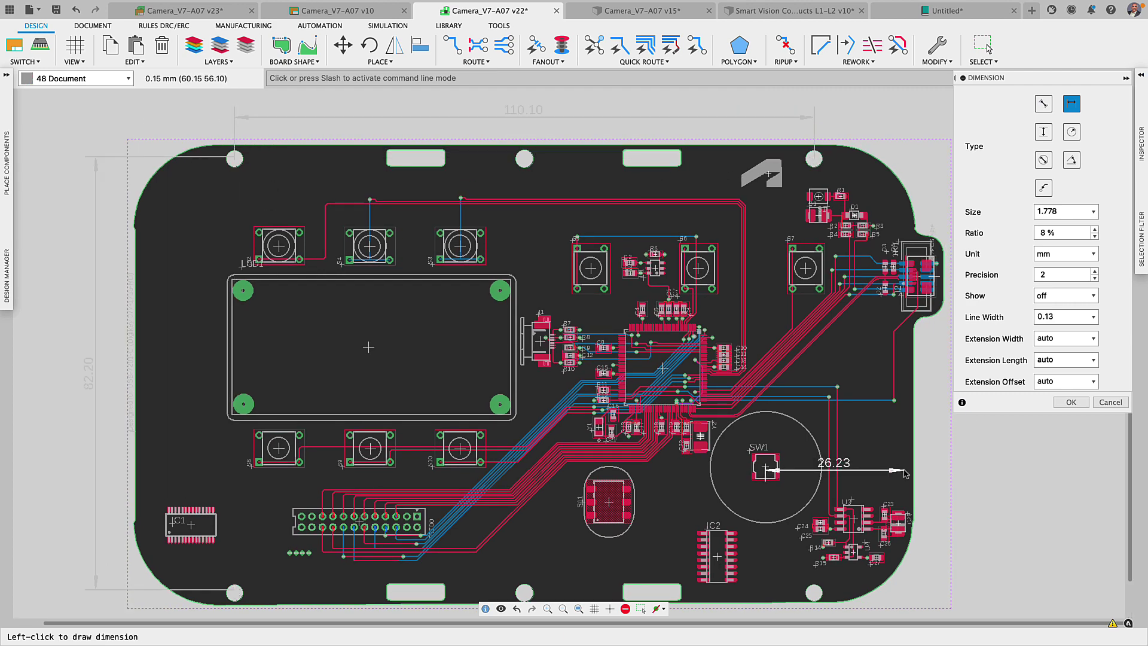
click(912, 472)
click(895, 615)
click(578, 608)
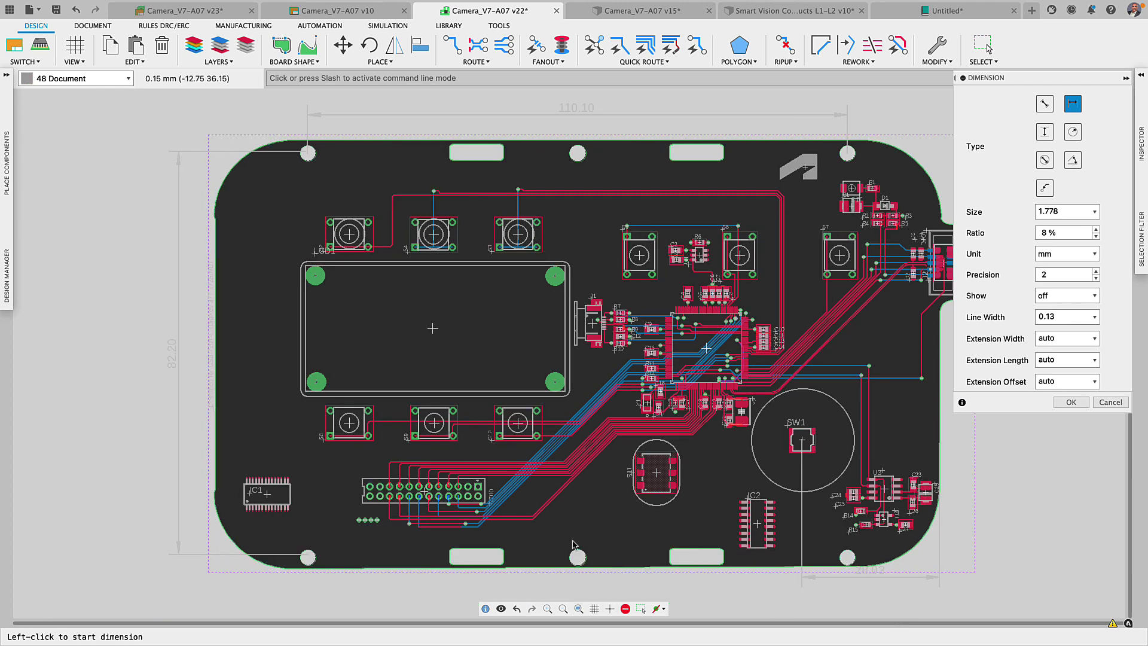
click(577, 153)
click(308, 105)
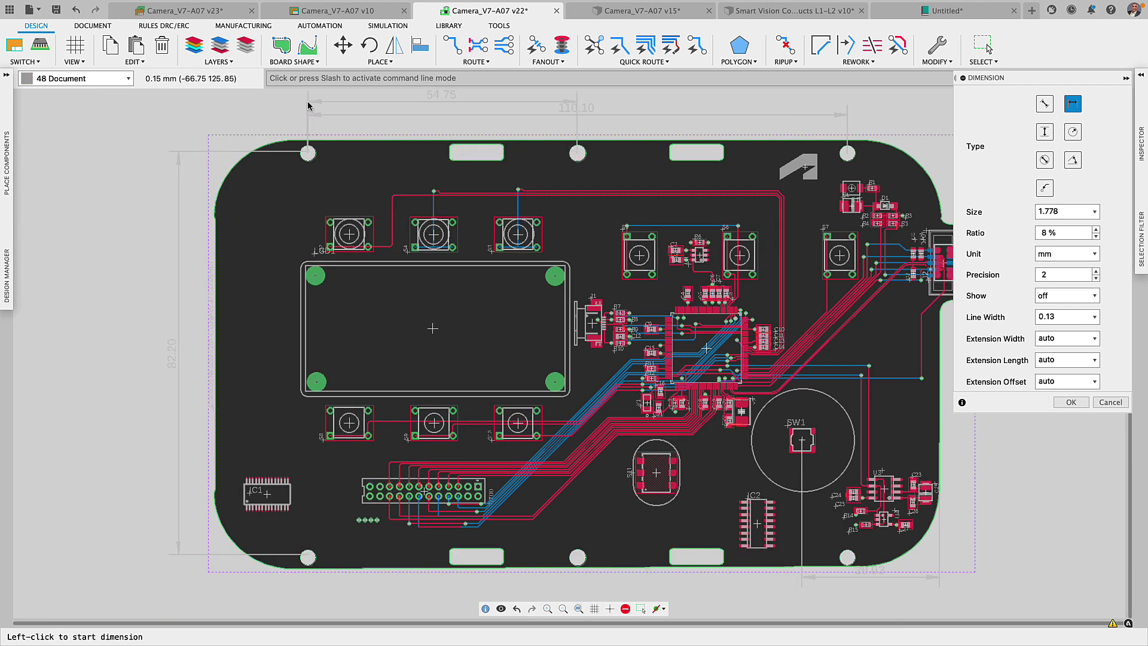
click(239, 27)
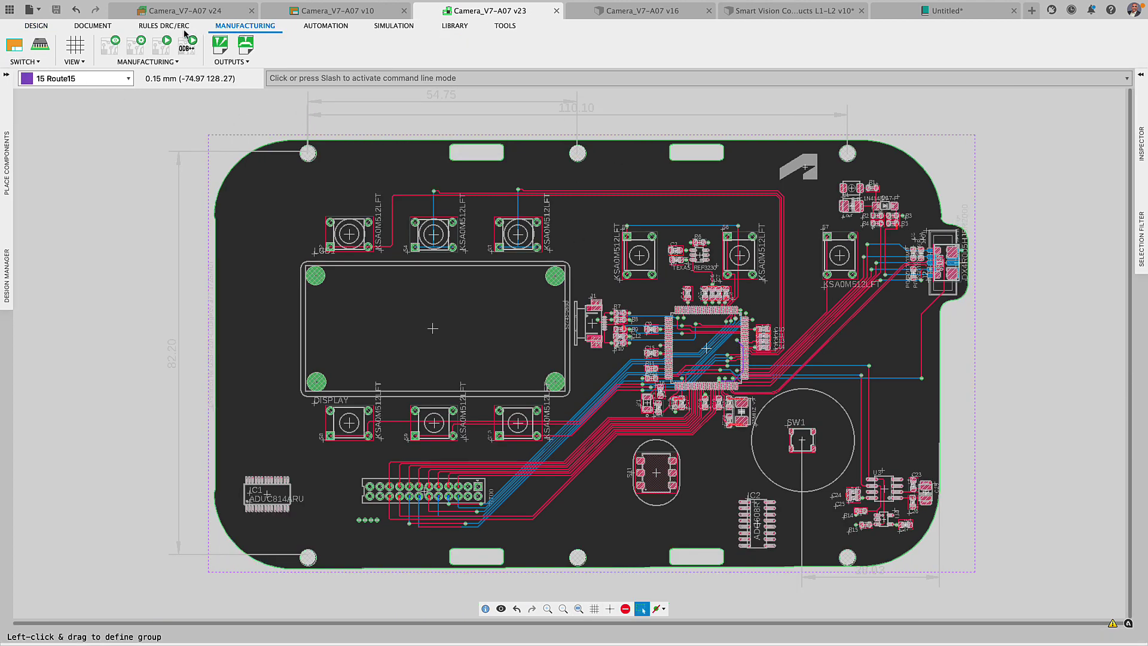
Preview the manufactured board, then bring up the CAM Processor.
click(114, 48)
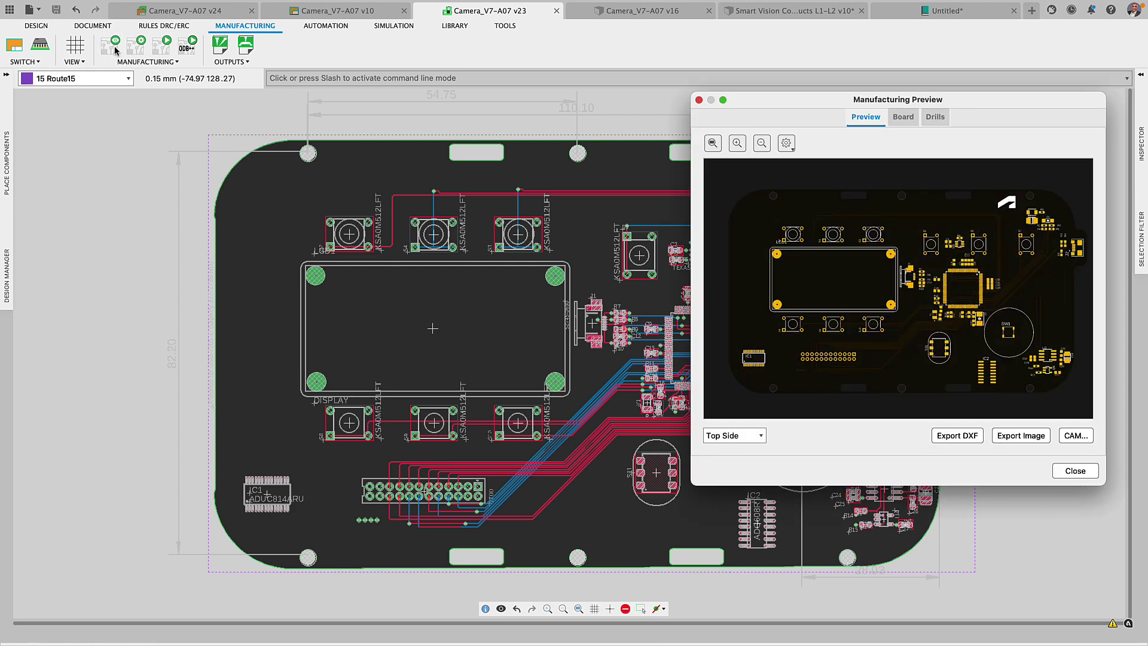
click(698, 100)
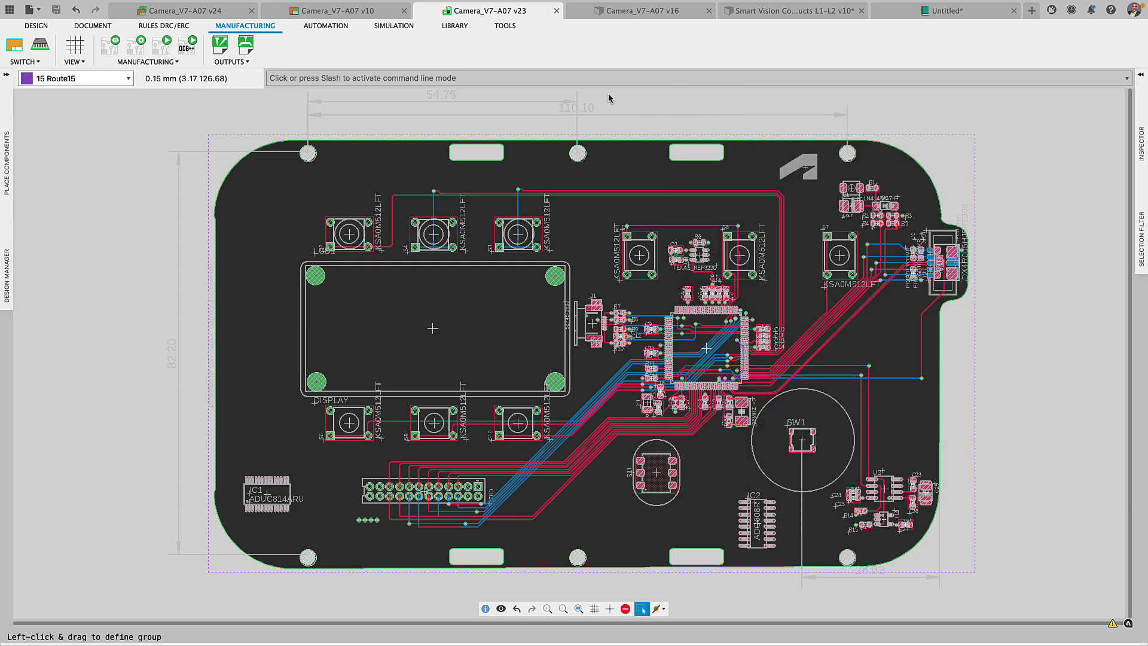
click(134, 48)
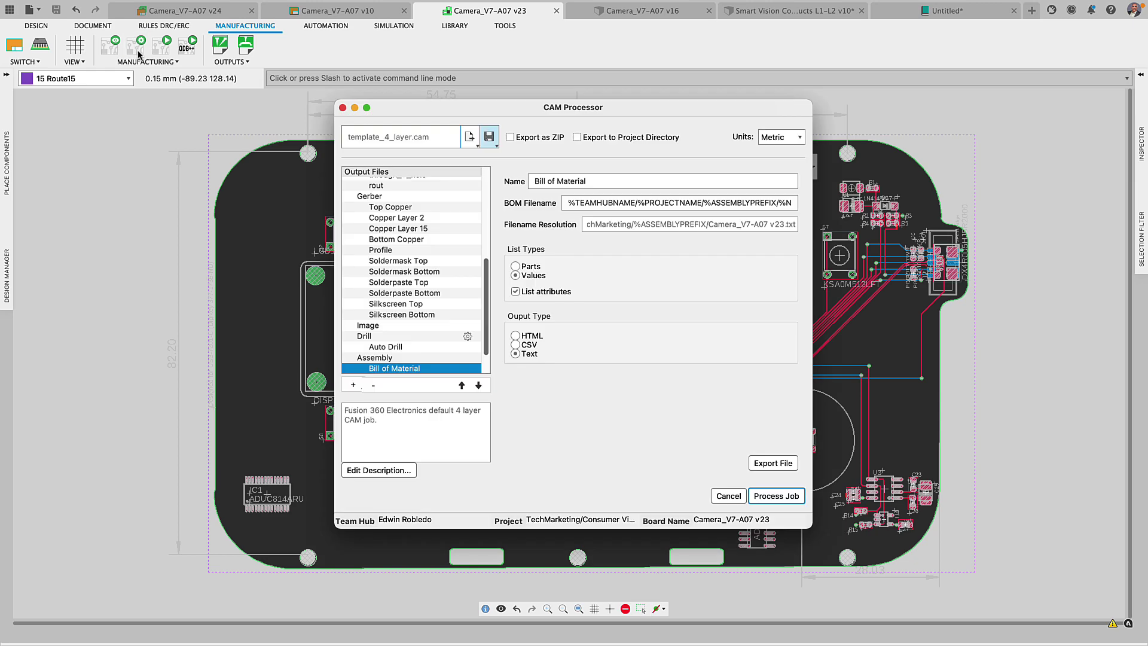
drag(485, 251, 492, 294)
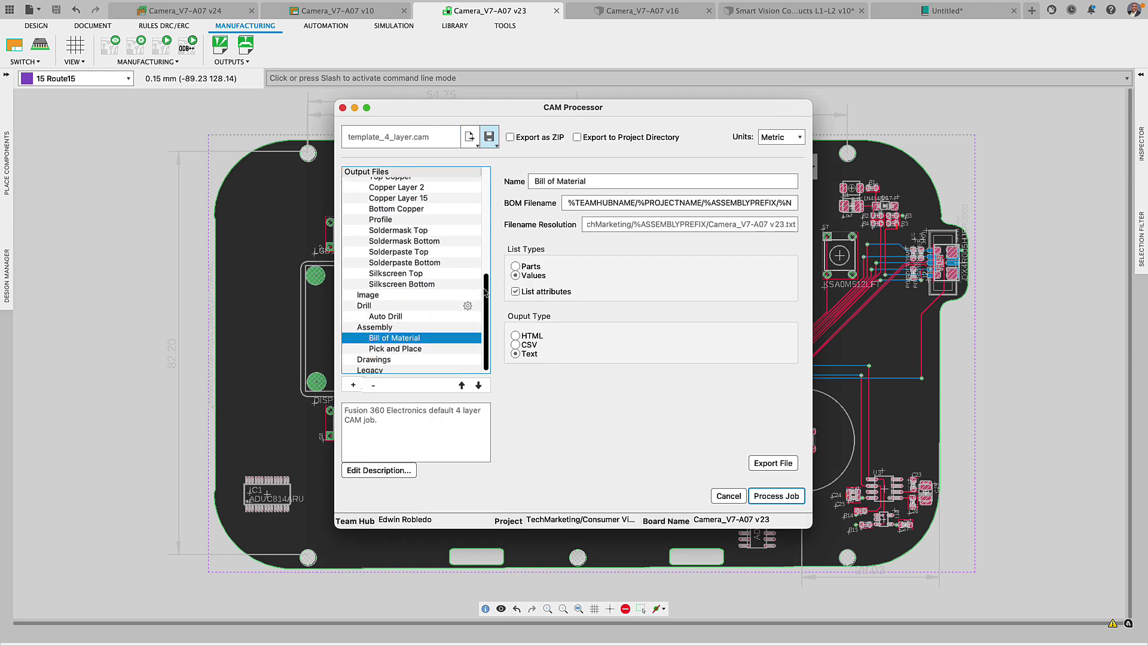
Set the Image output type to PDF and add a new Image 1 output.
click(439, 295)
click(793, 193)
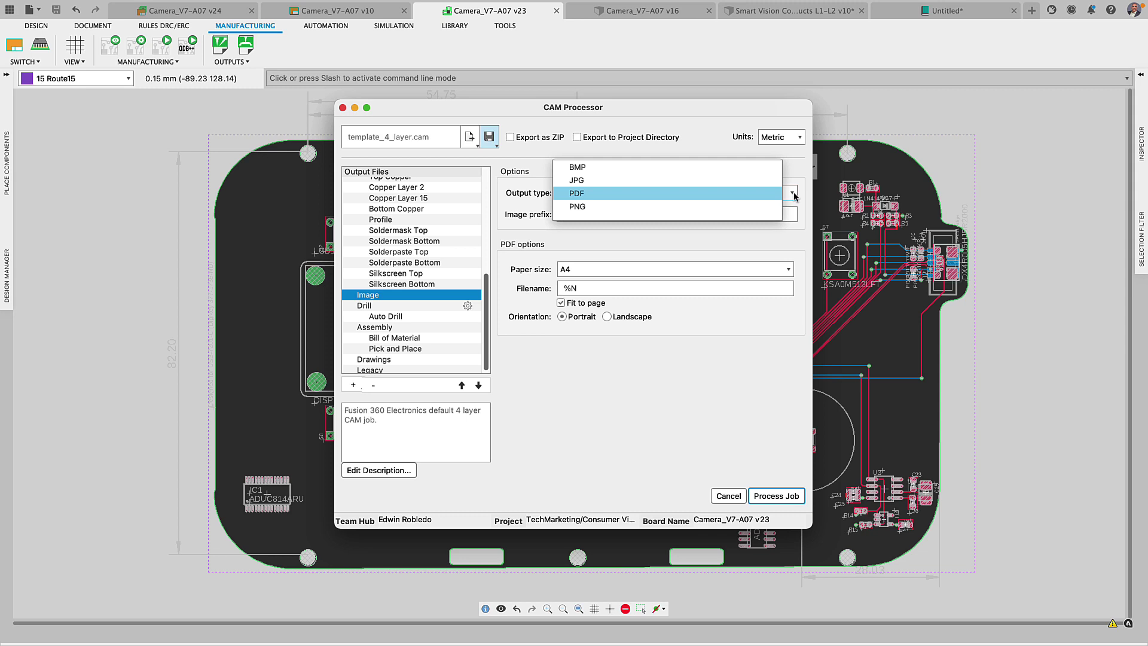
click(756, 193)
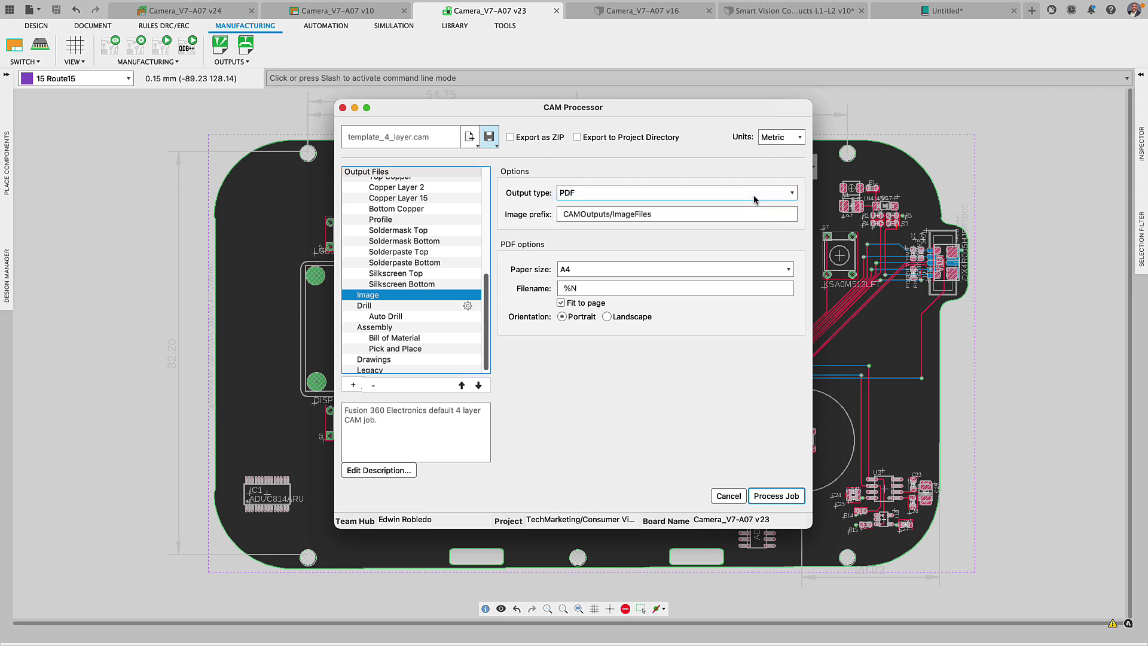
right_click(447, 296)
click(456, 303)
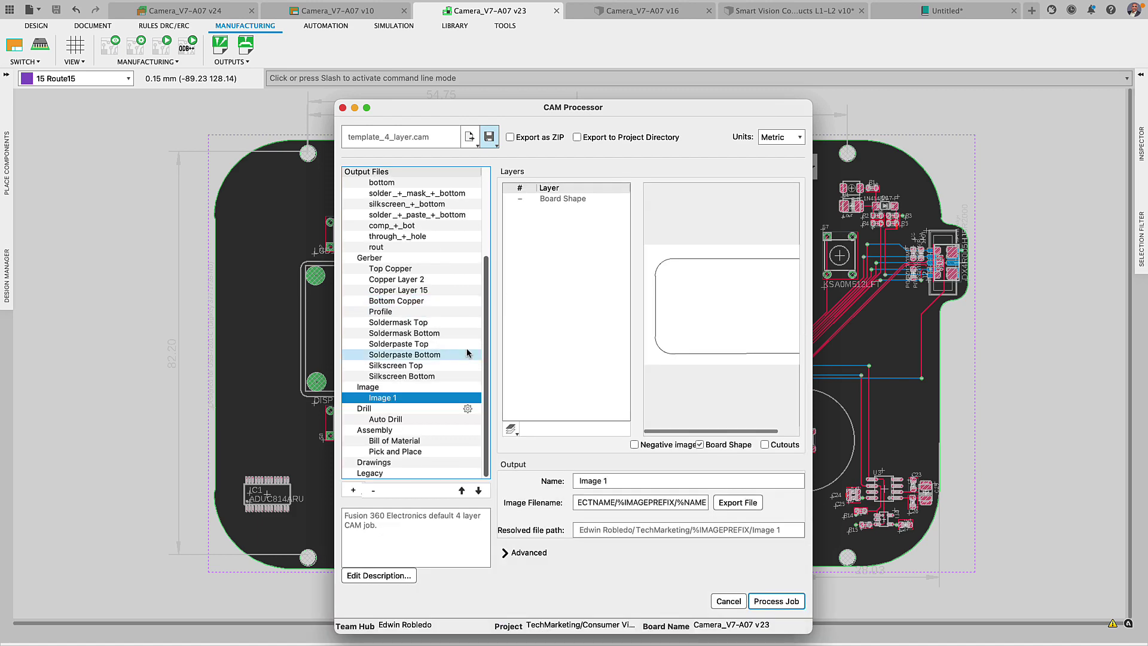
Give Image 1 the Top Silk Screen preset layers plus the Document layer.
click(511, 429)
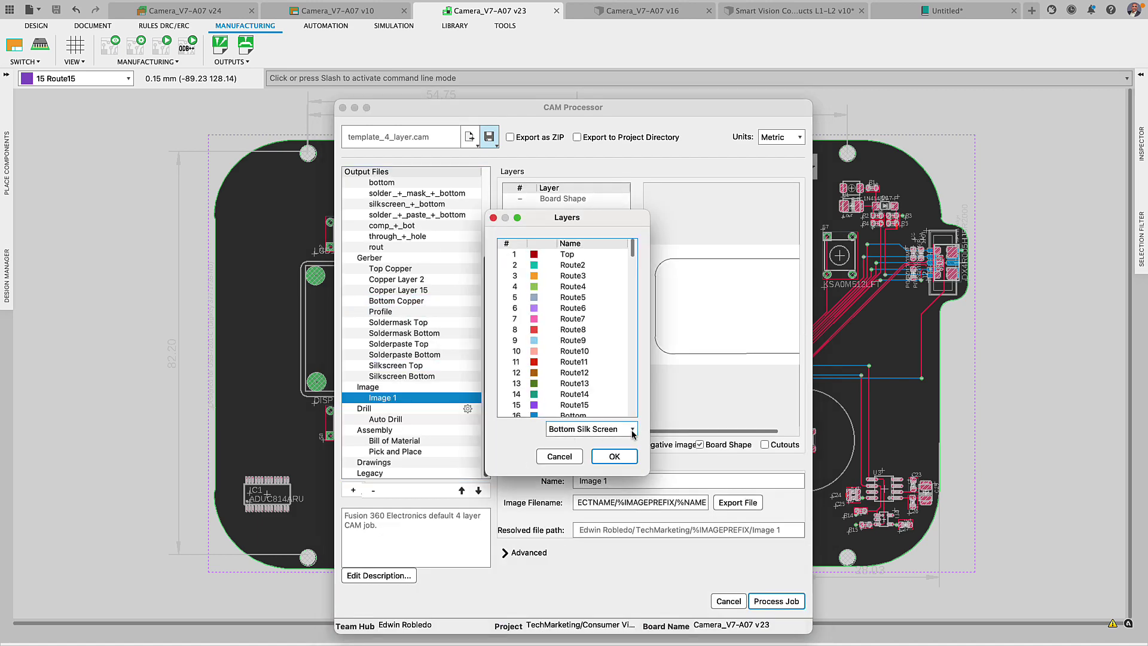
click(633, 433)
click(627, 512)
scroll(580, 338, down, 5)
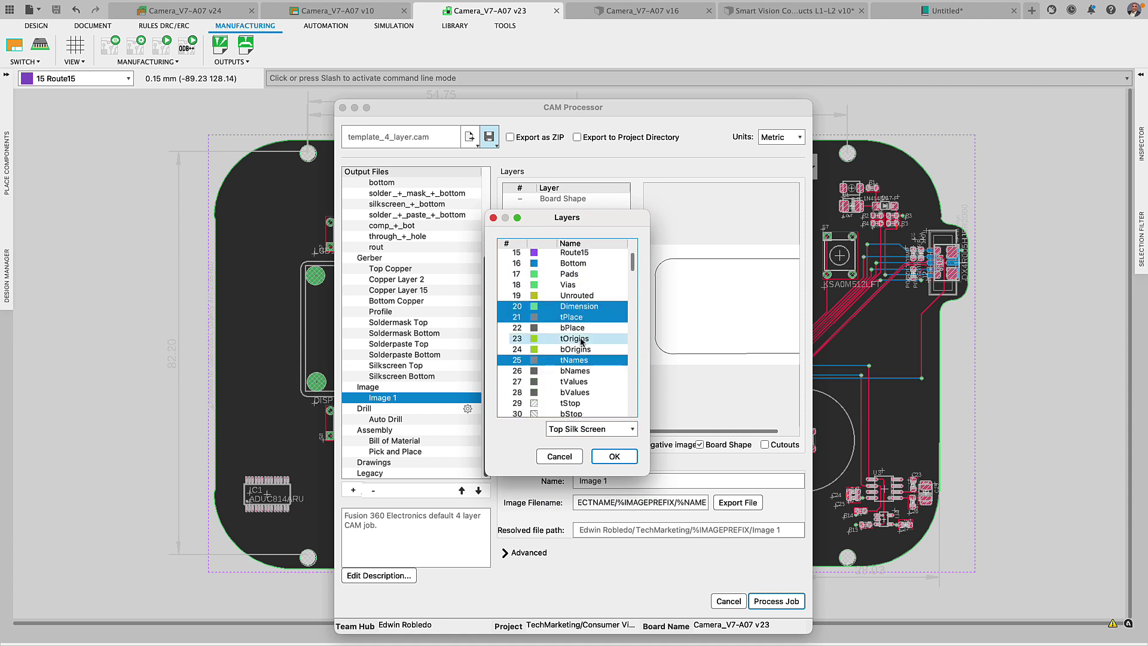
scroll(581, 341, down, 8)
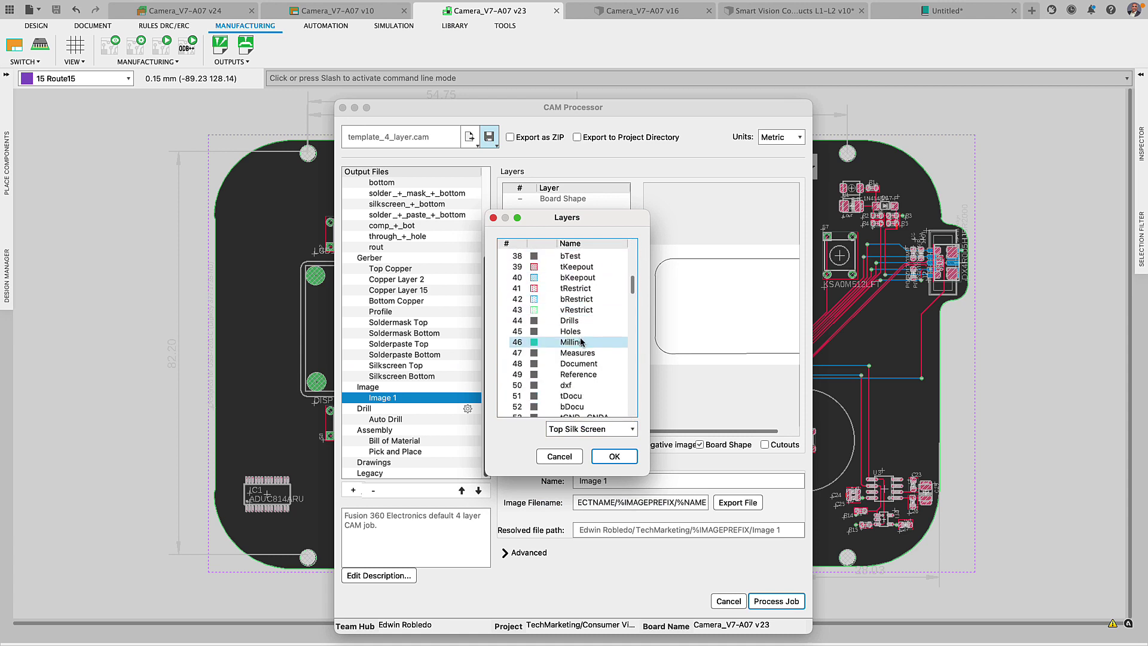
click(526, 365)
click(613, 455)
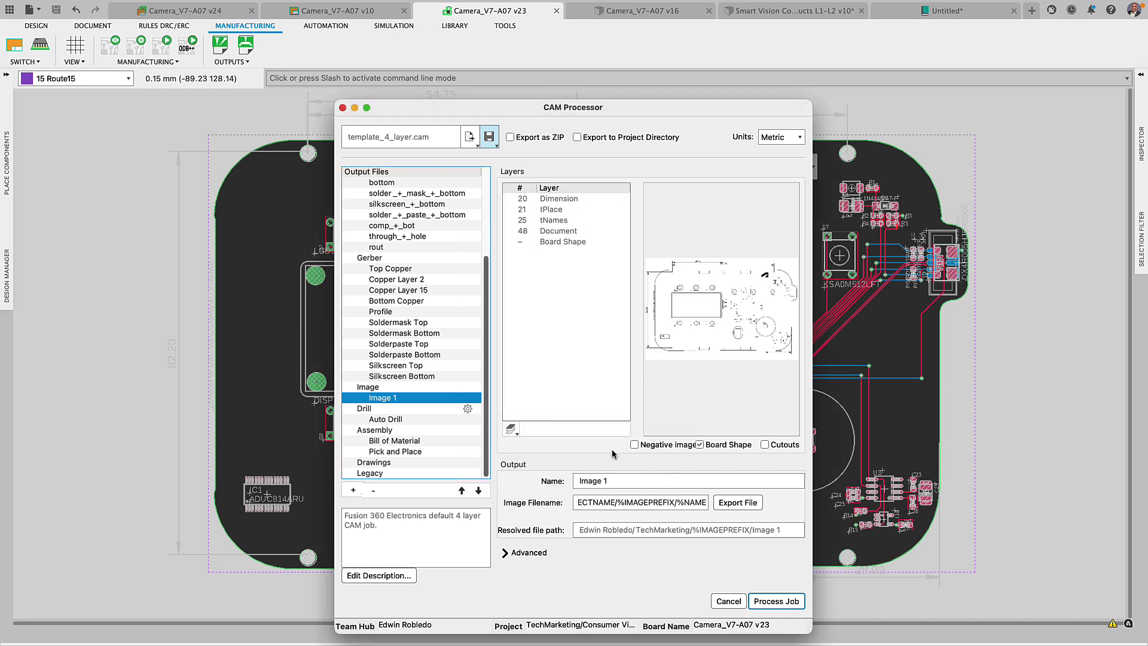
Process the CAM job and dismiss the success message.
scroll(691, 296, up, 3)
scroll(690, 291, right, 5)
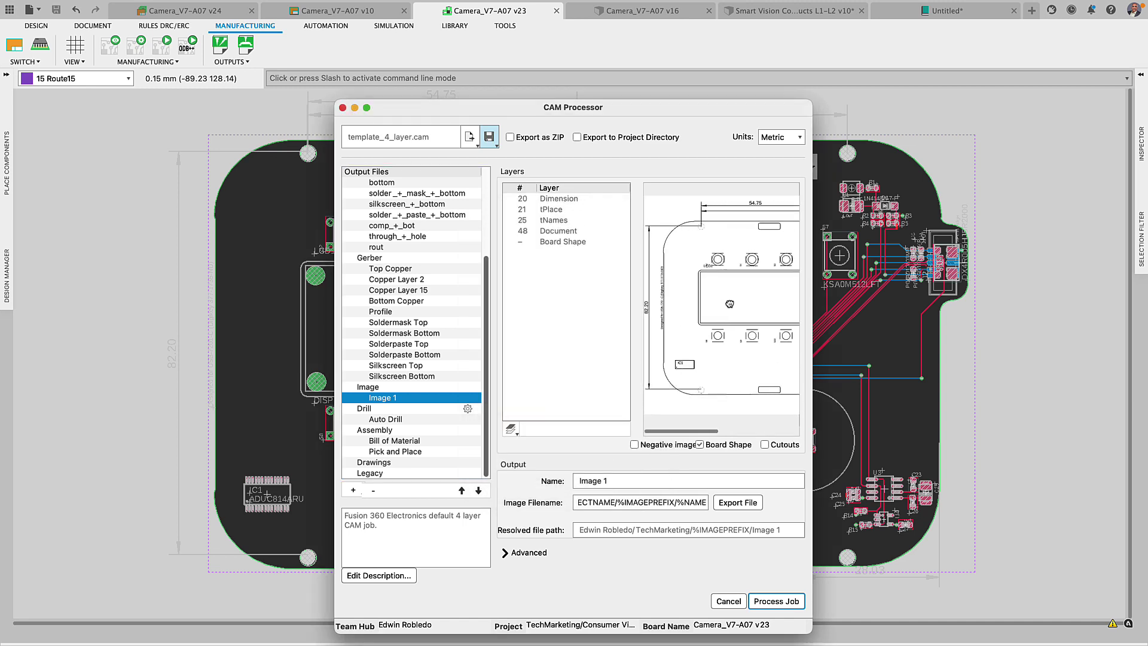
drag(741, 301, 646, 306)
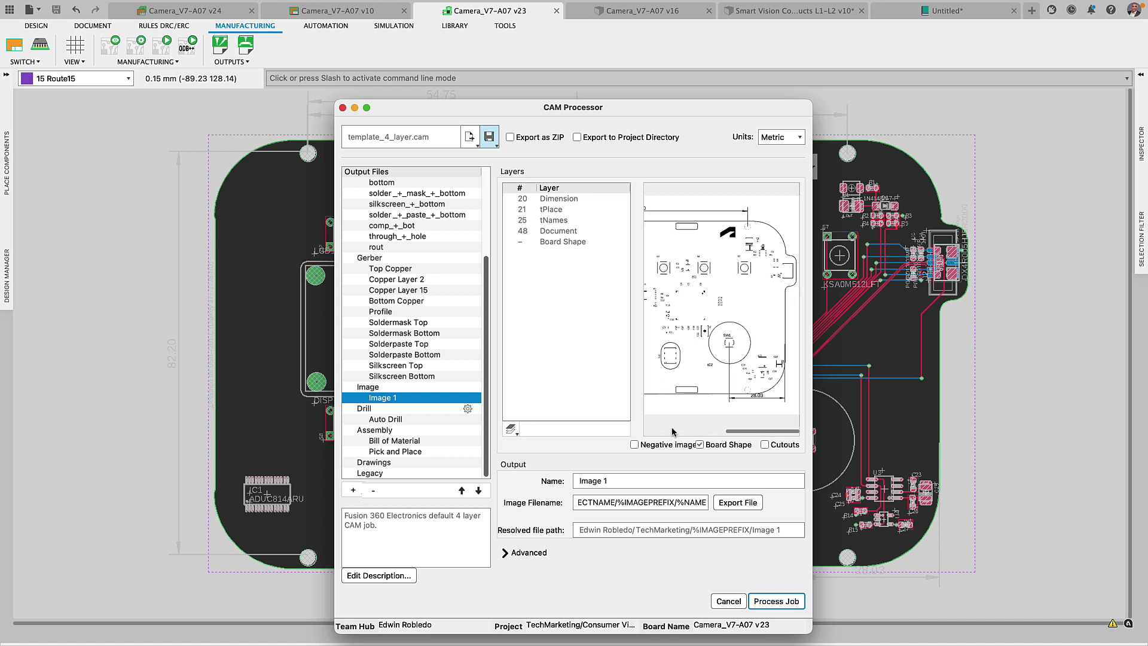
click(778, 600)
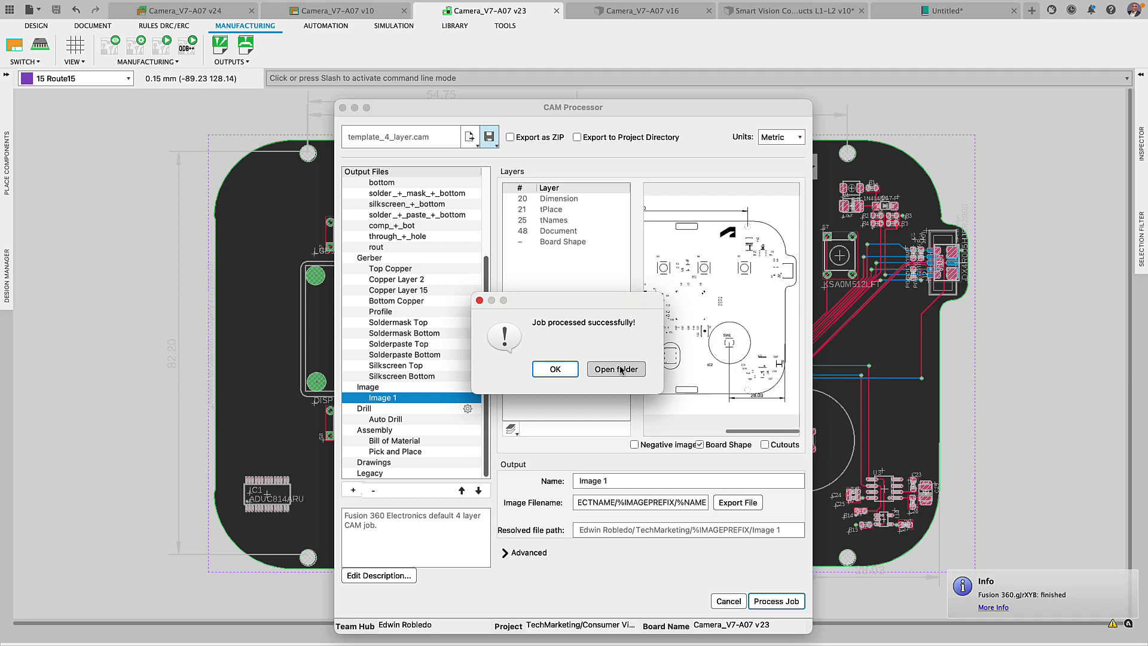
click(556, 369)
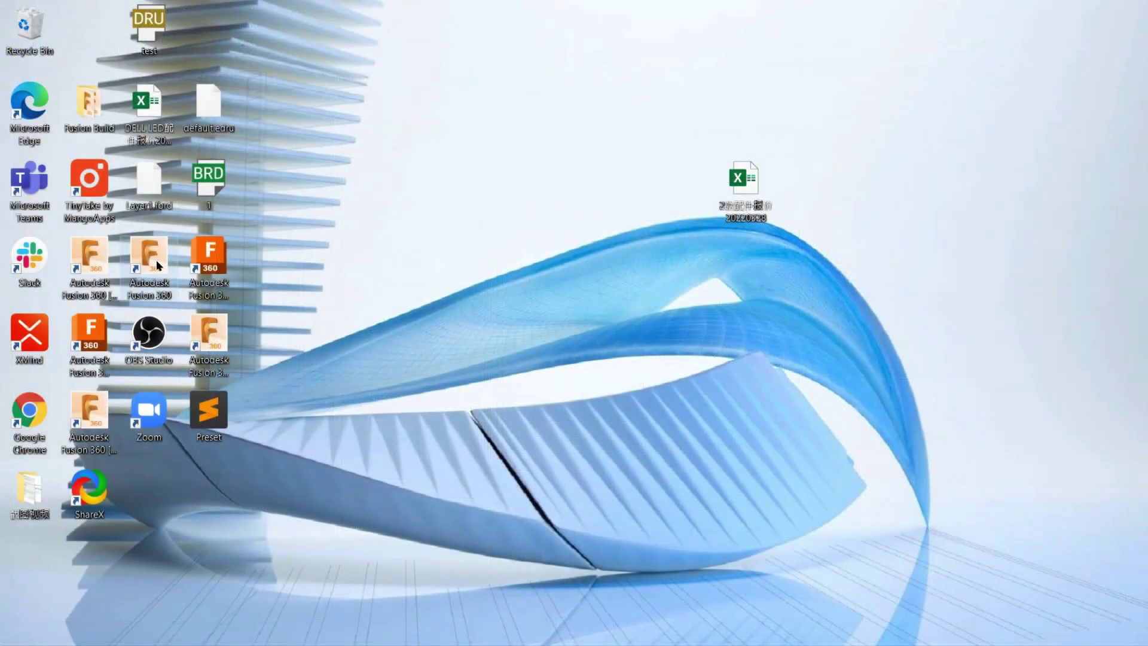
Relaunch Fusion 360 and set the EAGLE Library Importer to import the default EAGLE libraries.
double_click(153, 263)
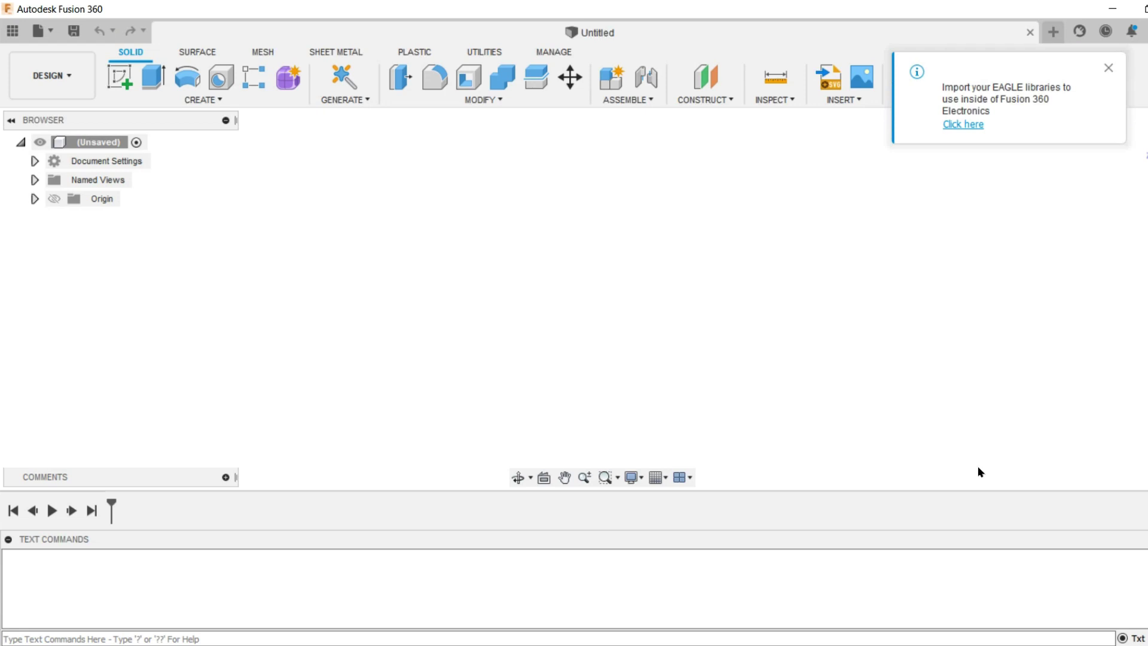
click(966, 124)
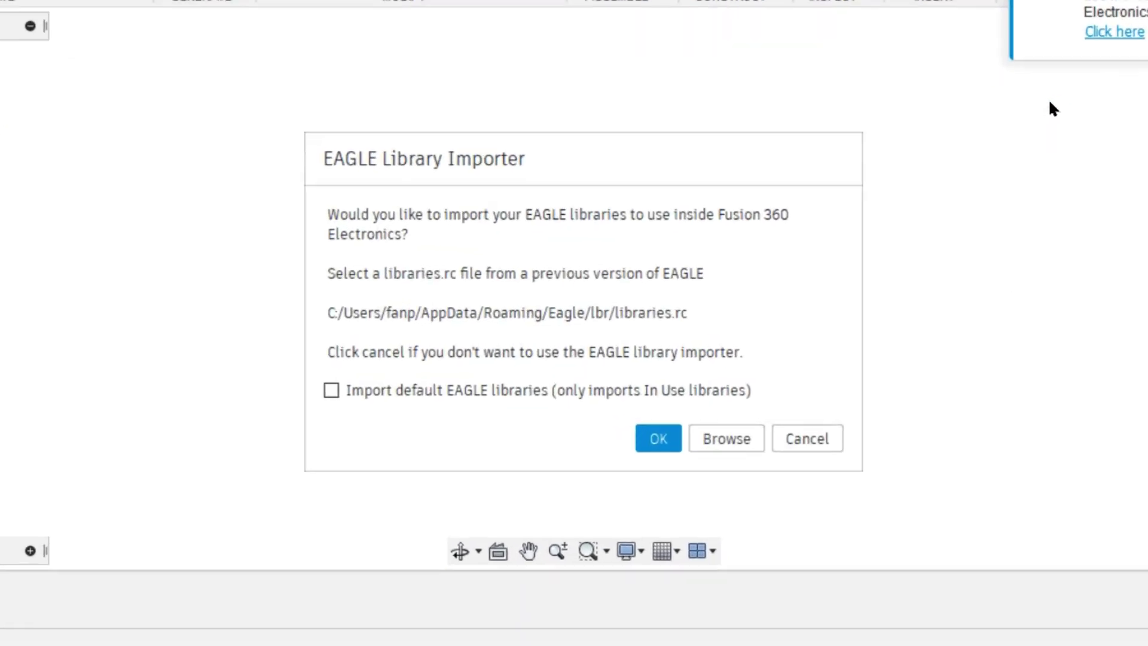
click(284, 400)
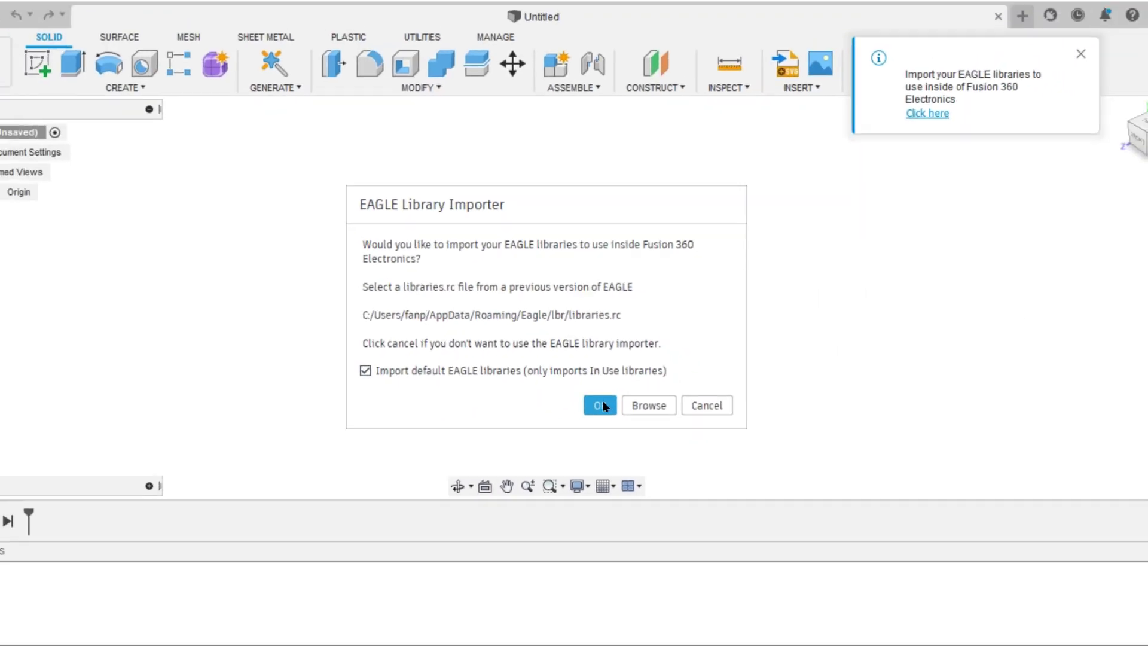
click(660, 457)
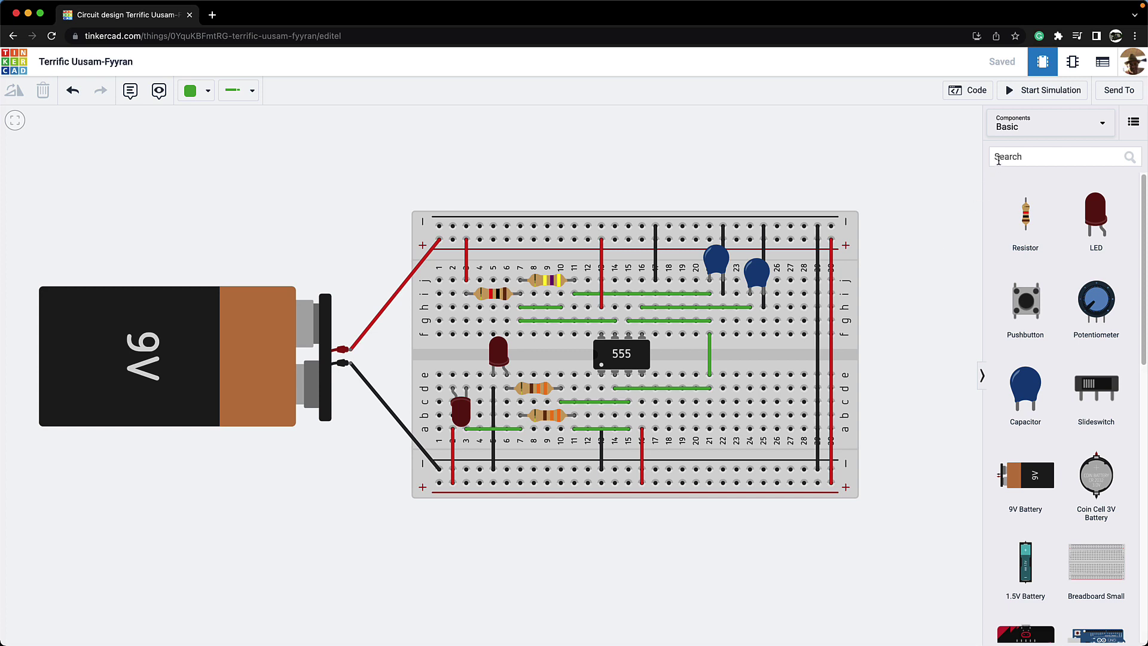
Simulate the 555 circuit in Tinkercad and send it to Fusion 360 through the browser prompt.
click(1034, 93)
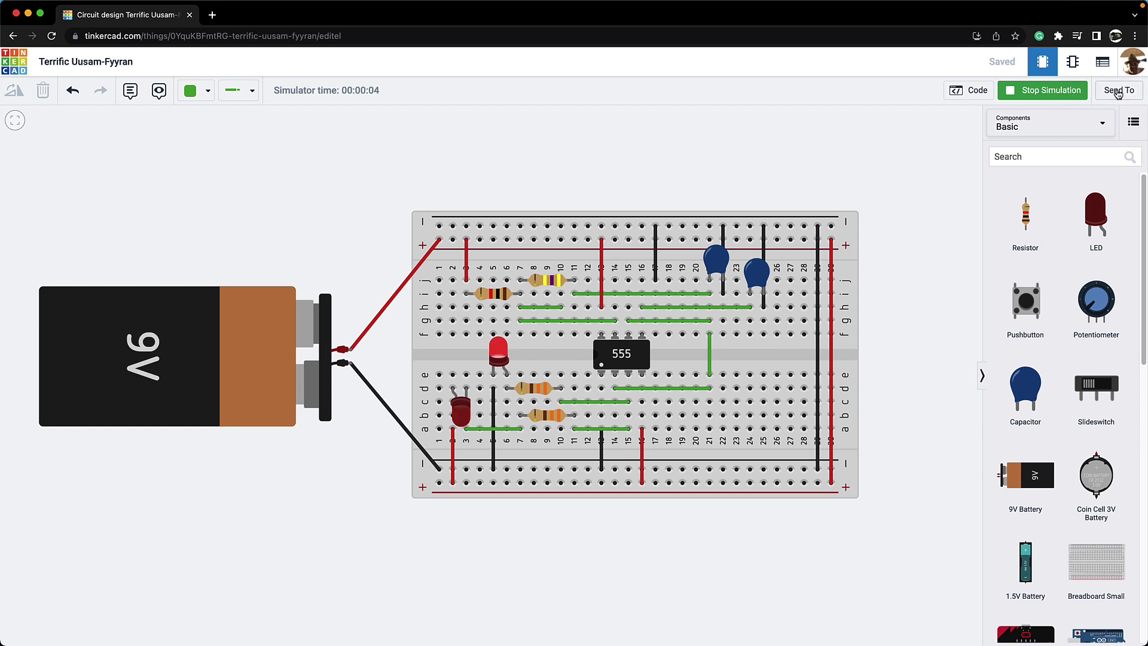
click(1117, 92)
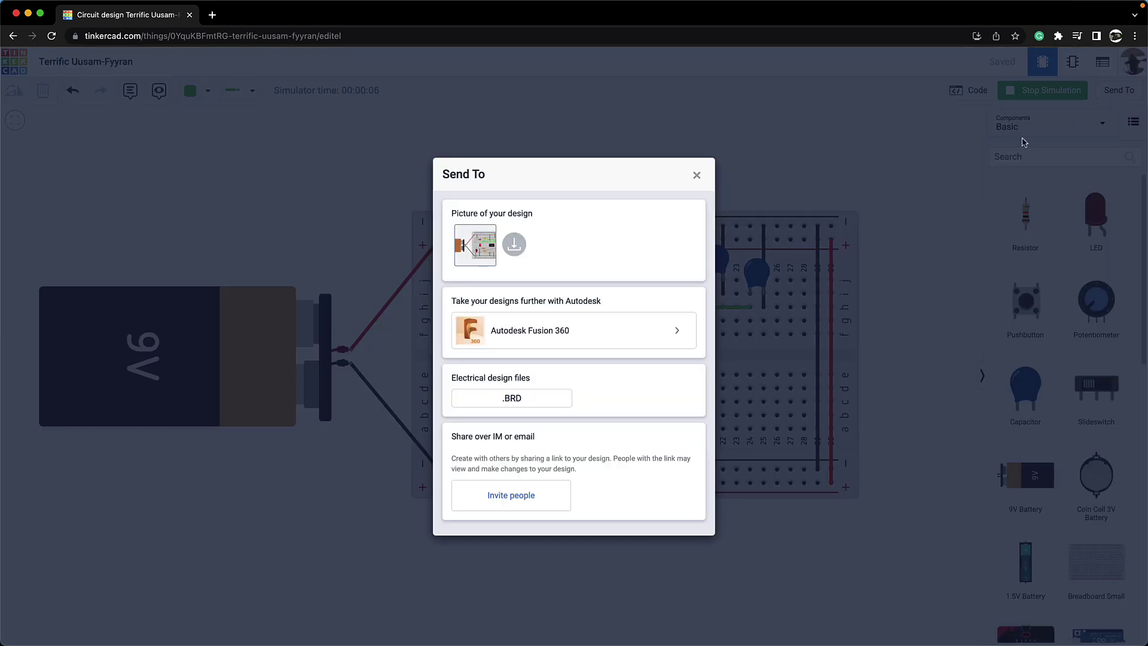
click(605, 334)
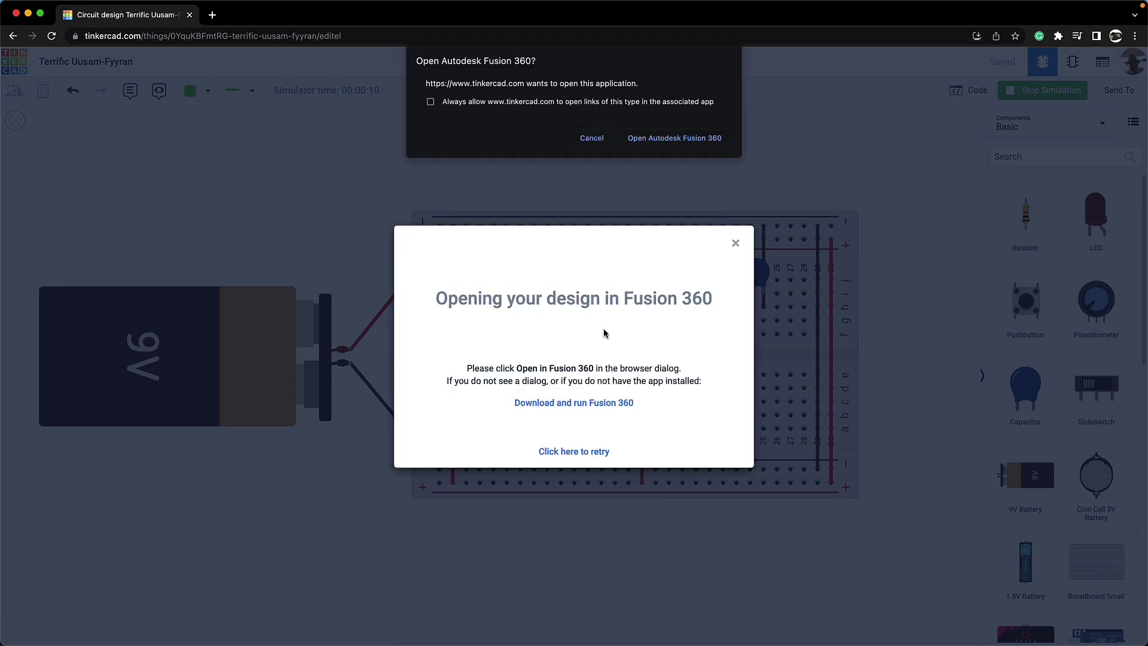
click(675, 139)
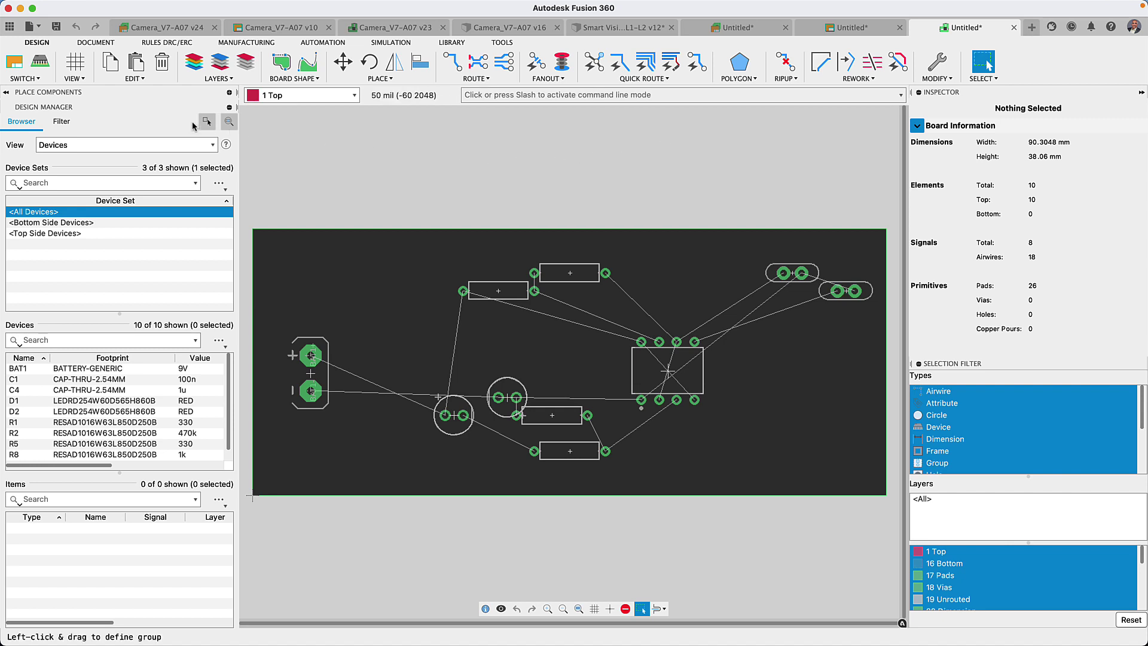
Show the imported schematic and update the Tinkercad library from Library Manager's updates filter.
click(20, 65)
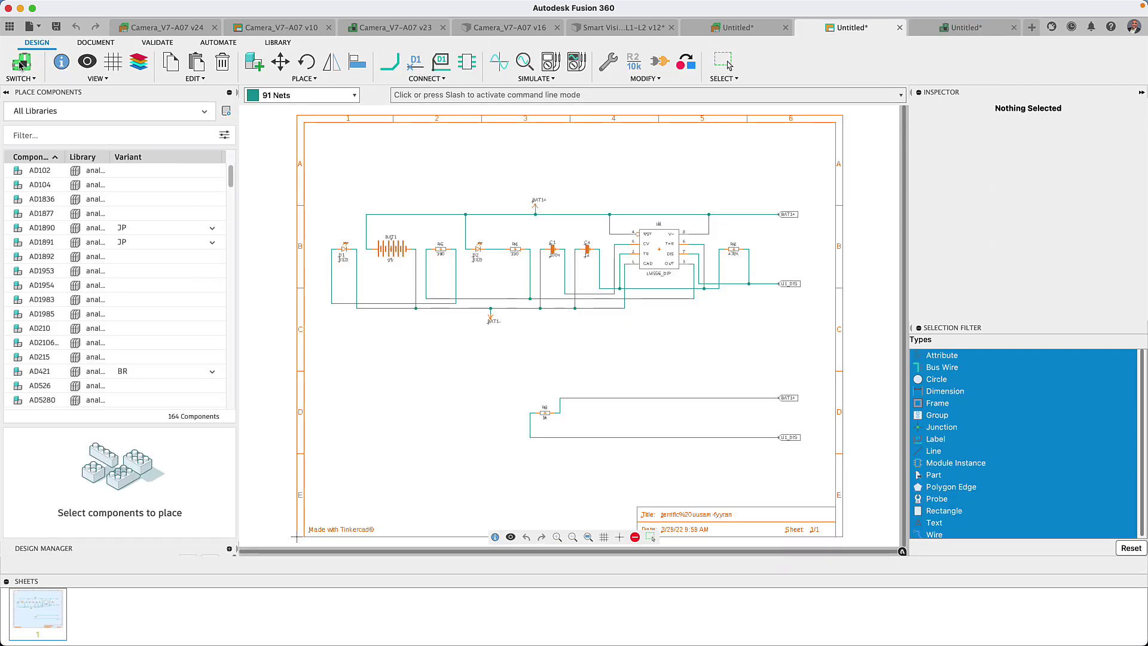
click(226, 112)
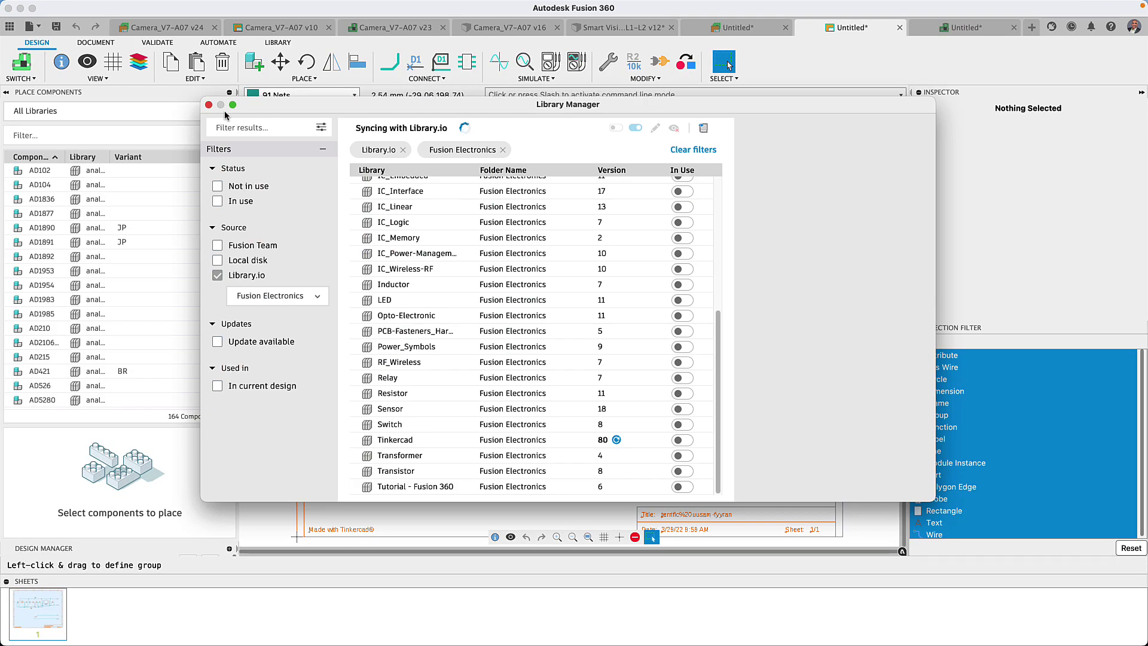
click(218, 342)
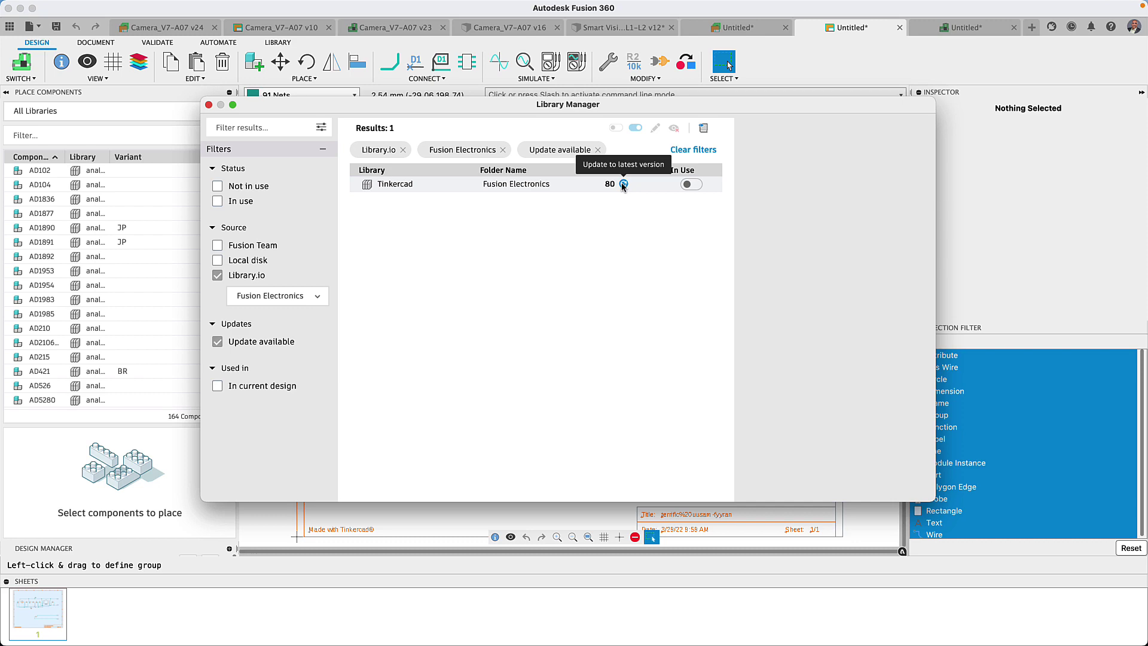
click(623, 184)
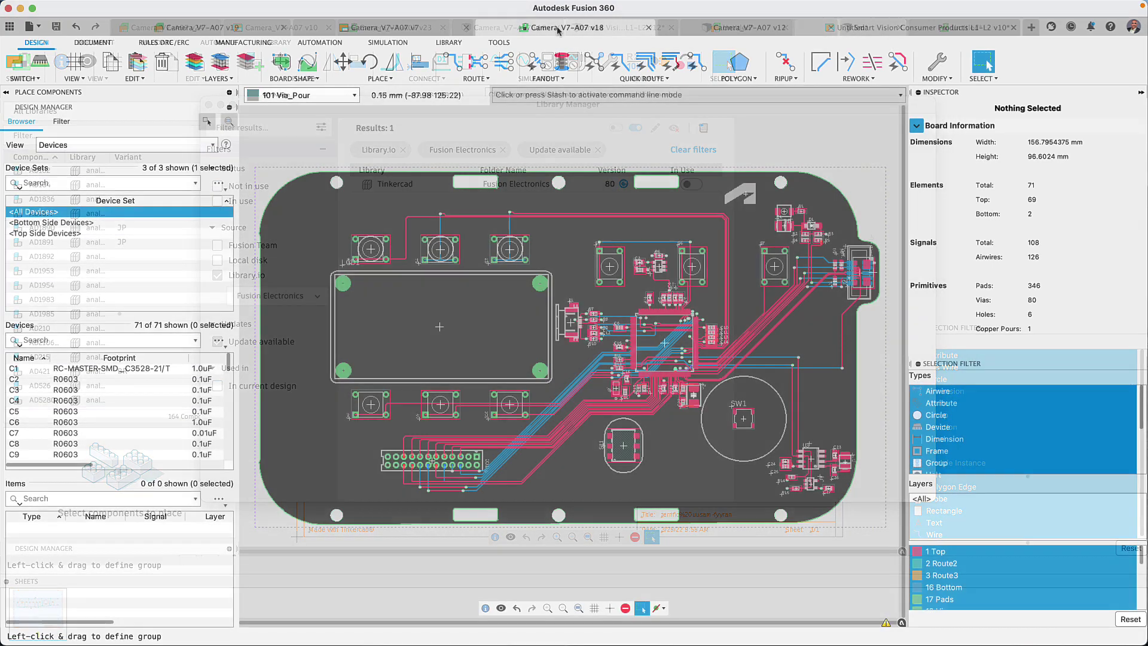
Run create_drill_line_array.ulp on layer 101 Via_Pour with DRC-stopped vias and 1000 holes.
key(ctrl+l)
scroll(461, 410, down, 10)
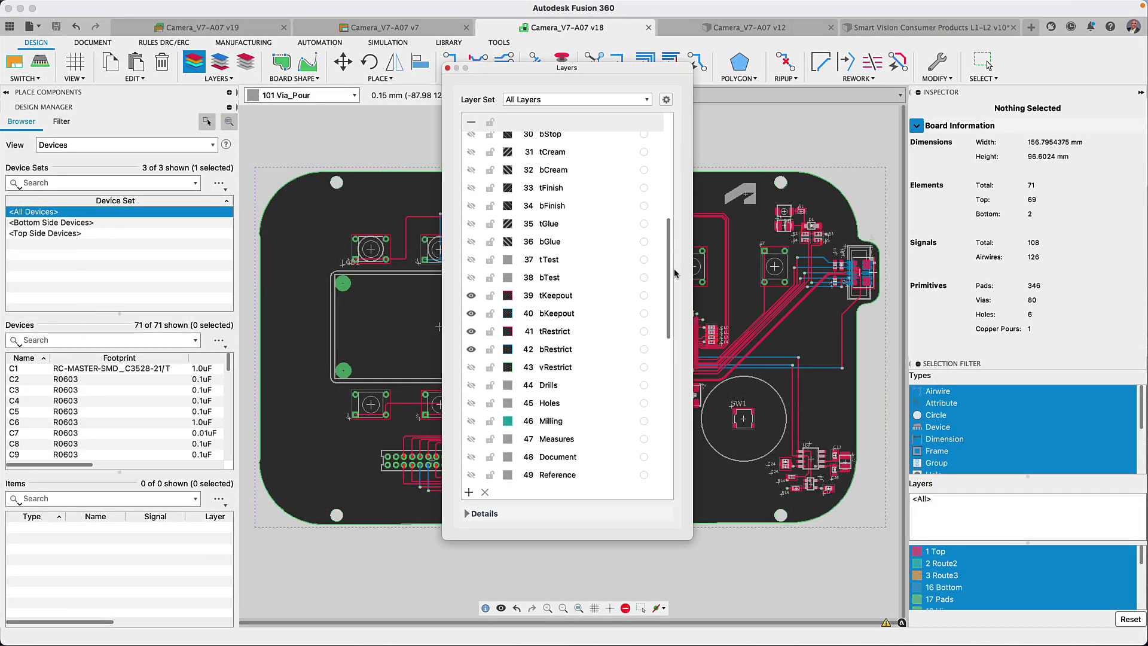
click(539, 414)
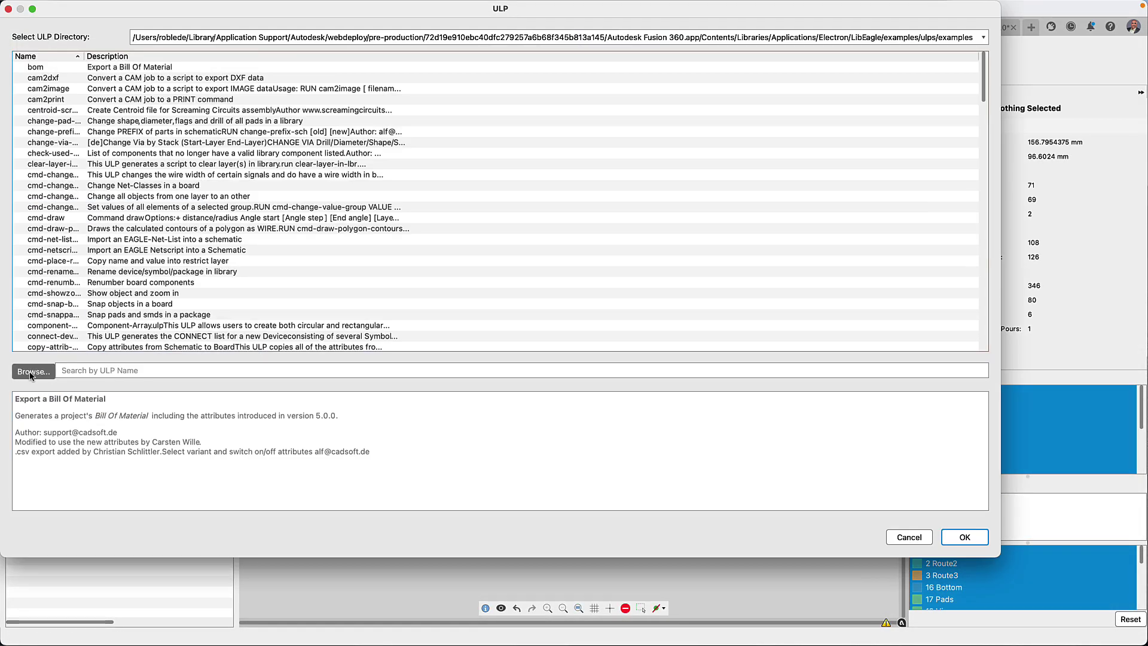
click(30, 372)
double_click(211, 109)
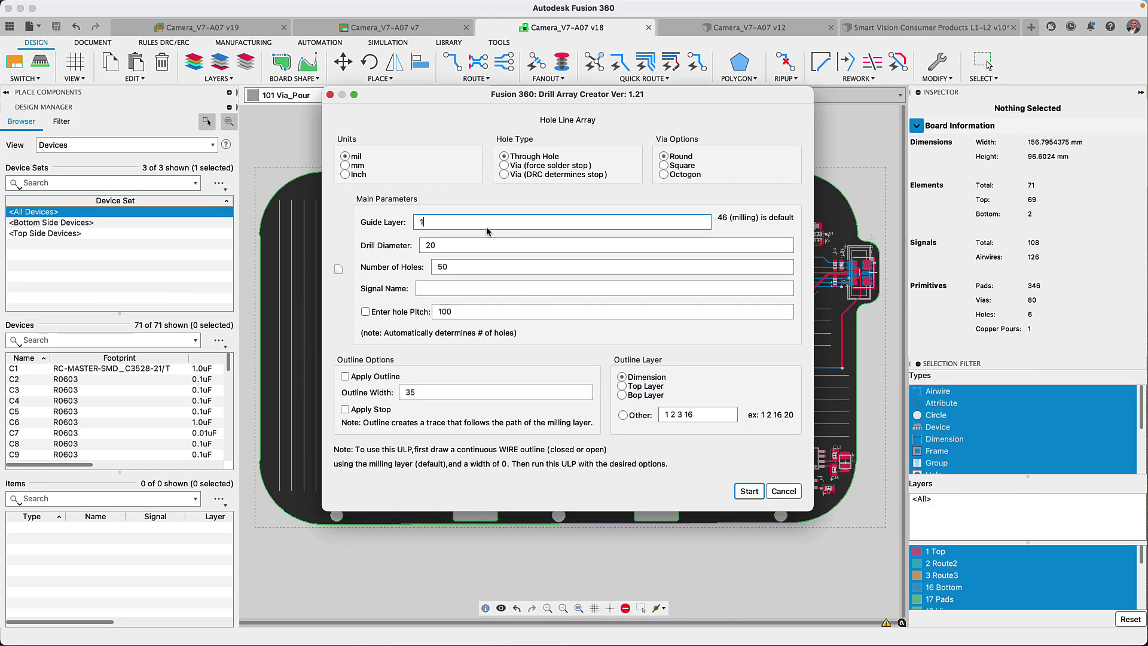
click(504, 175)
double_click(438, 268)
text(1000)
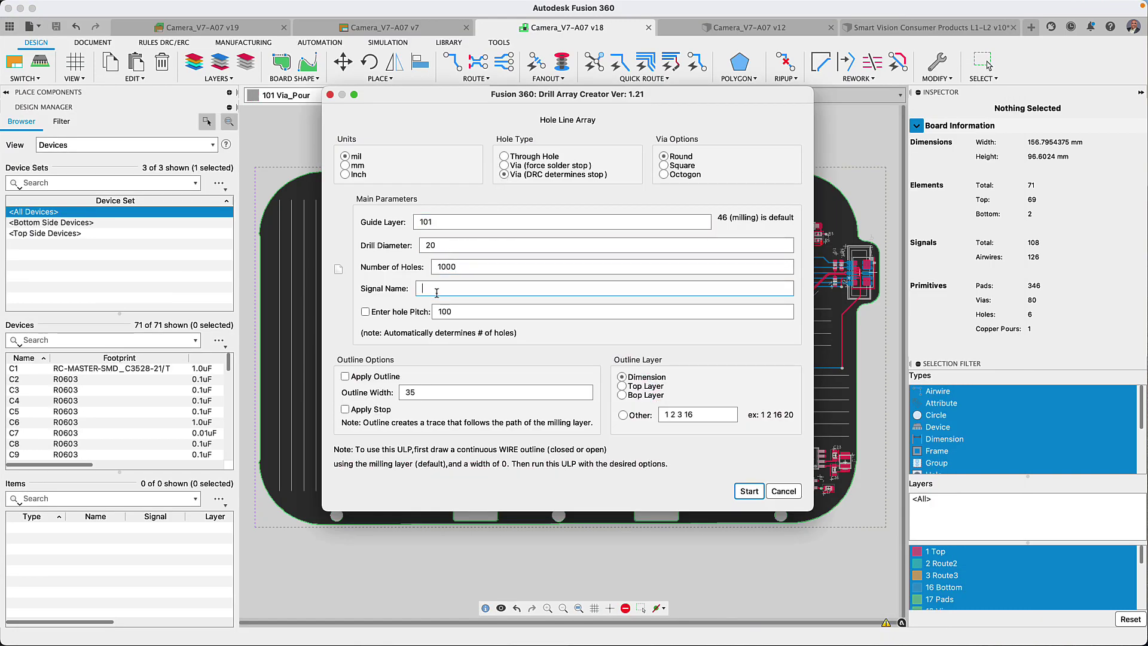
click(748, 491)
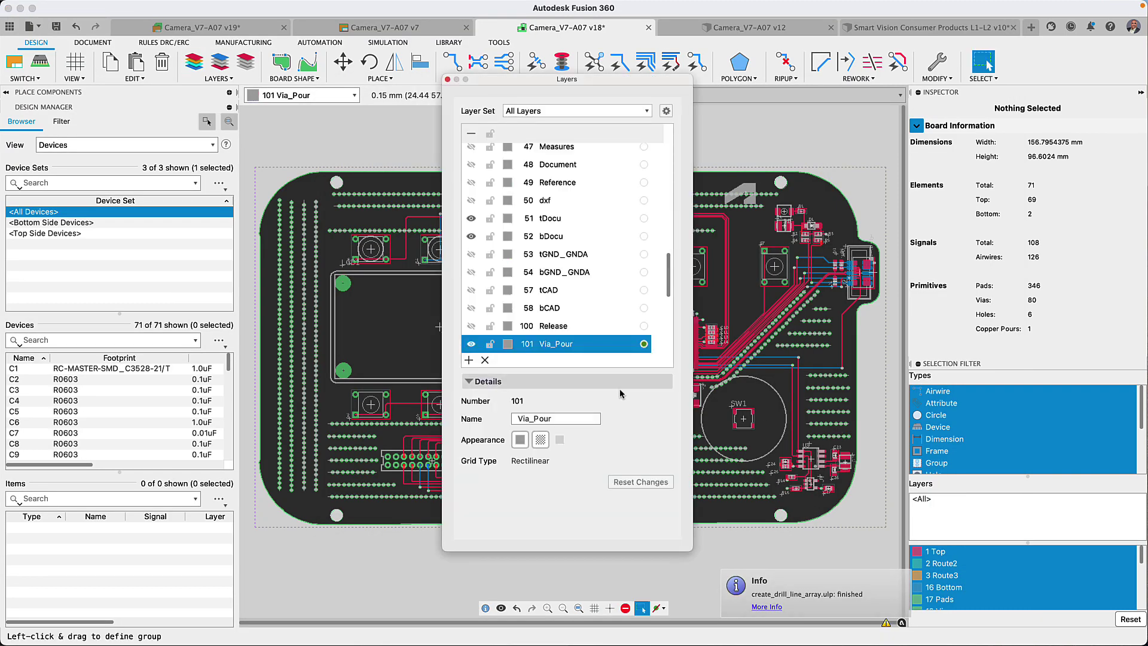
key(Escape)
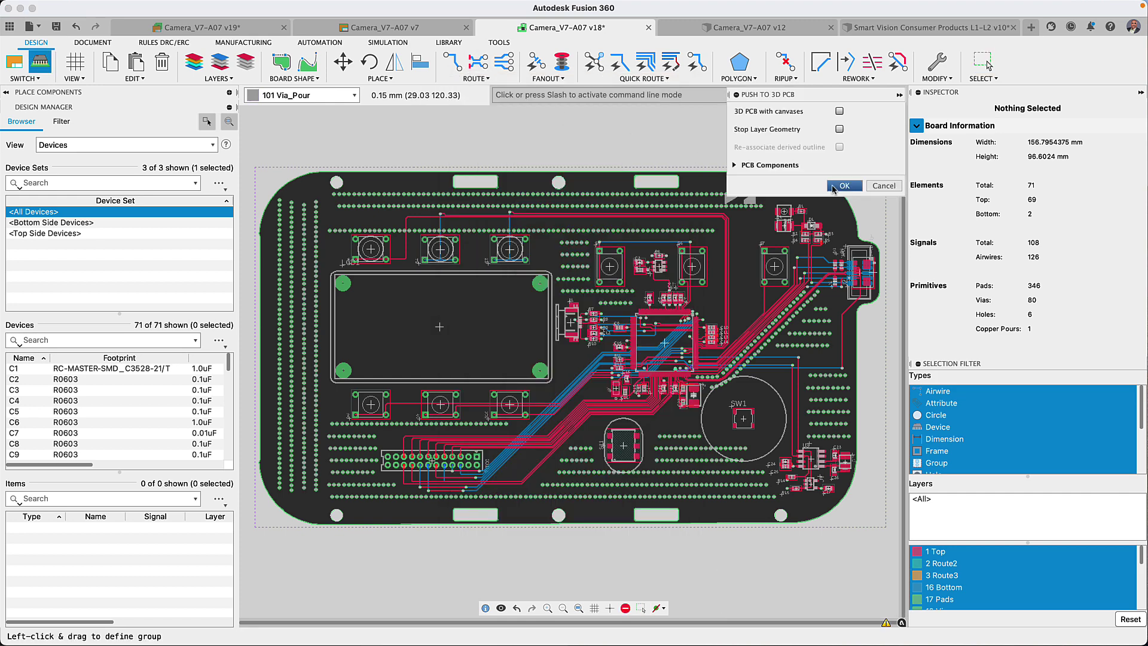
Push the via board to 3D PCB, save version 'Via Pou', and Get Latest in Smart Vision.
click(843, 186)
text(Via Pour)
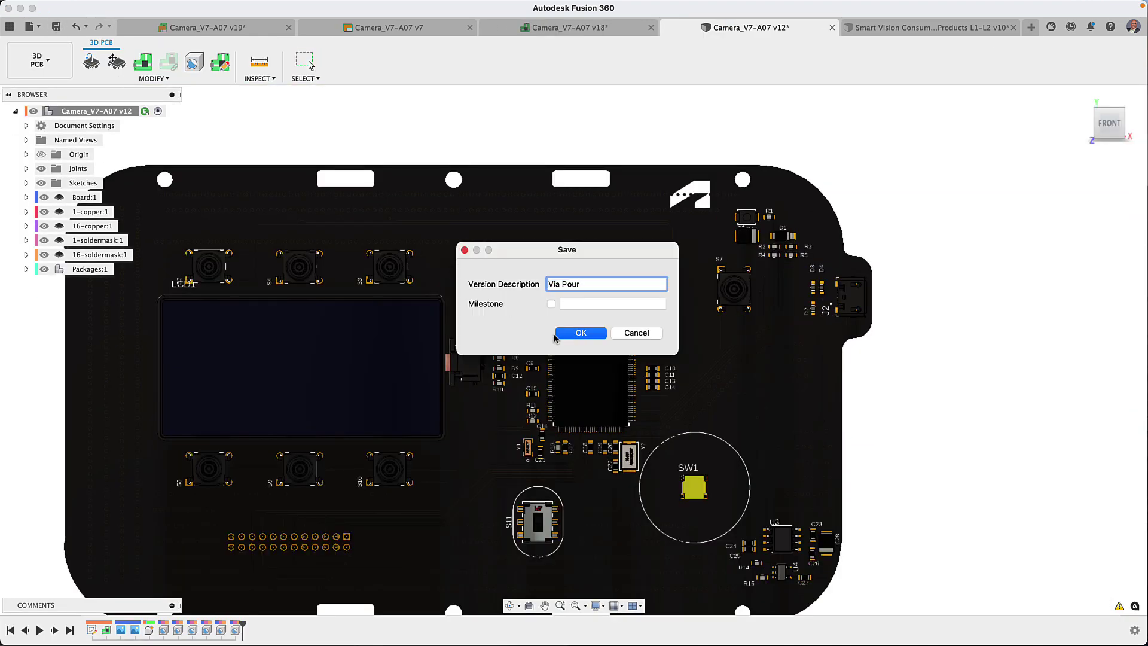
click(557, 334)
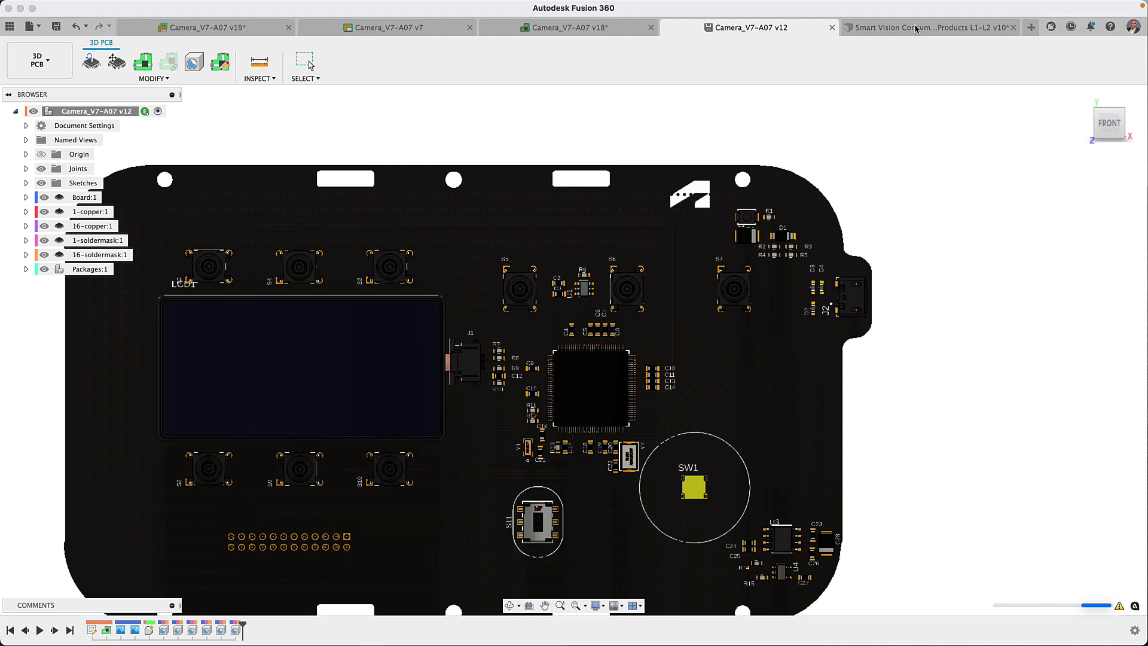
click(915, 27)
click(122, 29)
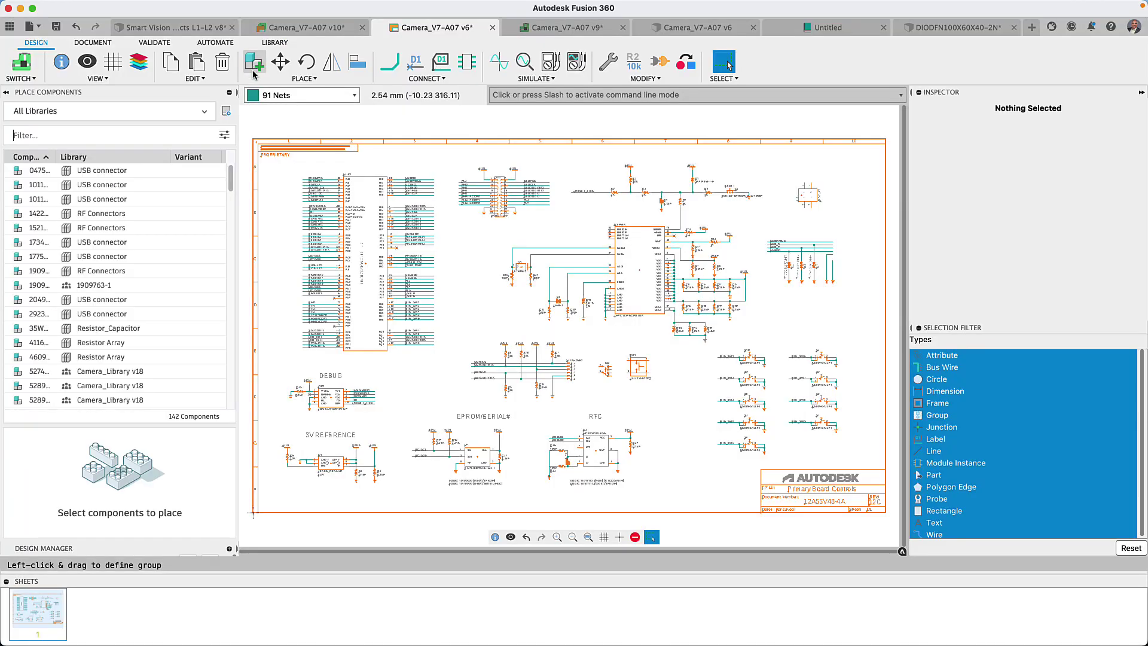
Show the IC_Embedded AT91SAM7S128-AU-001_QFP details with its package and 3D model previews.
drag(230, 190, 230, 206)
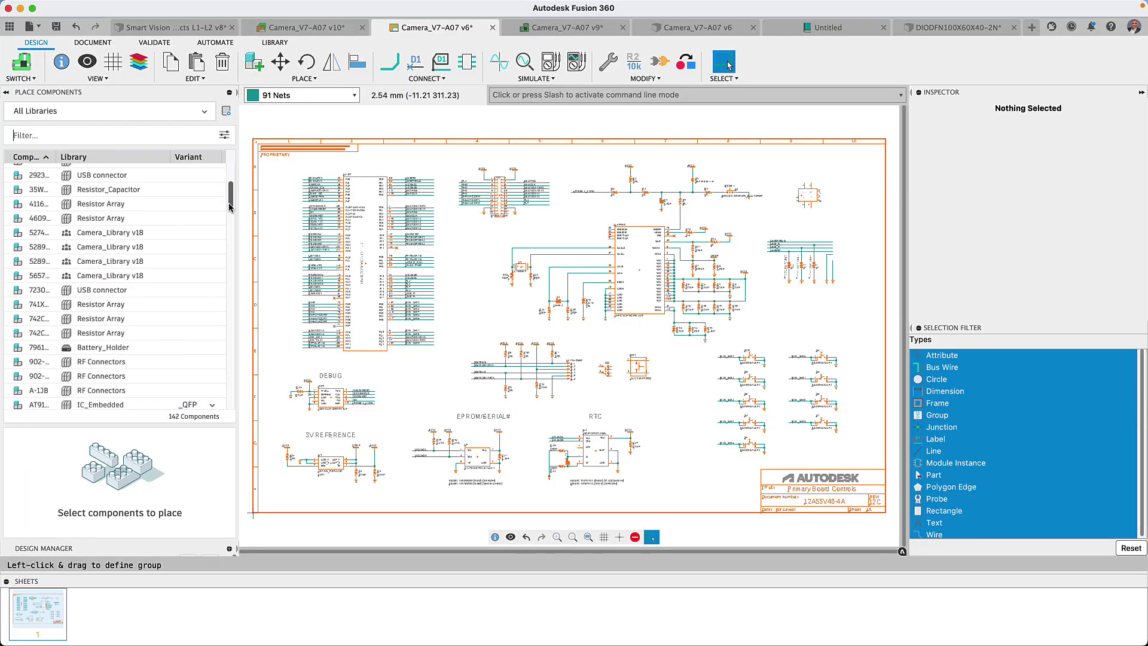
scroll(119, 287, down, 2)
click(96, 351)
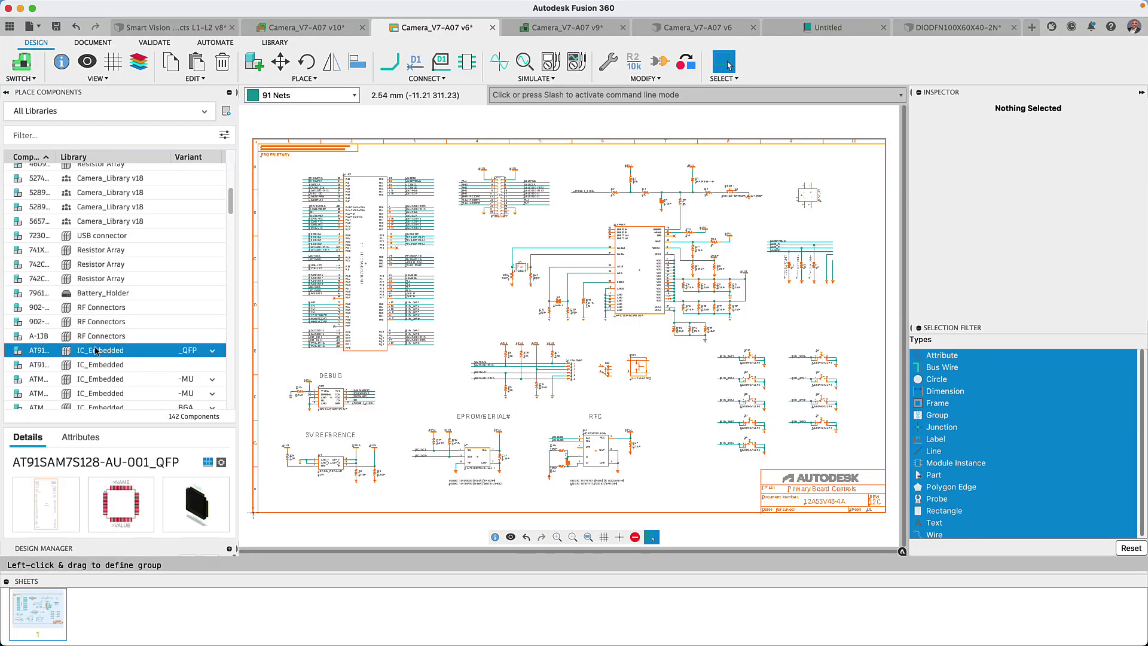
mouse_move(193, 506)
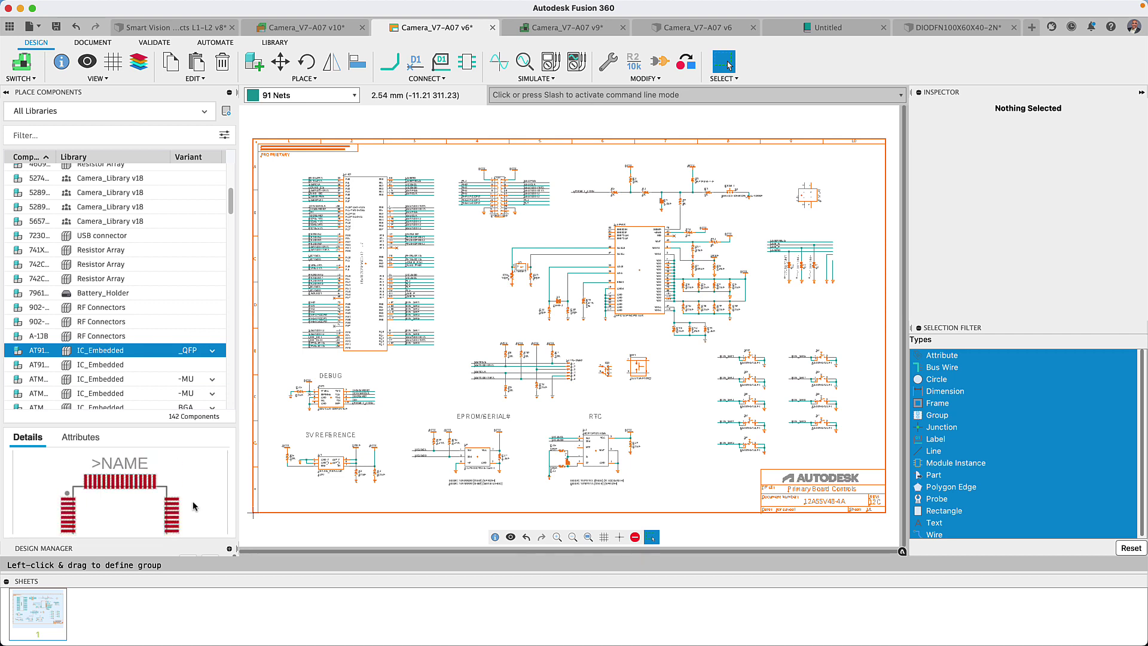